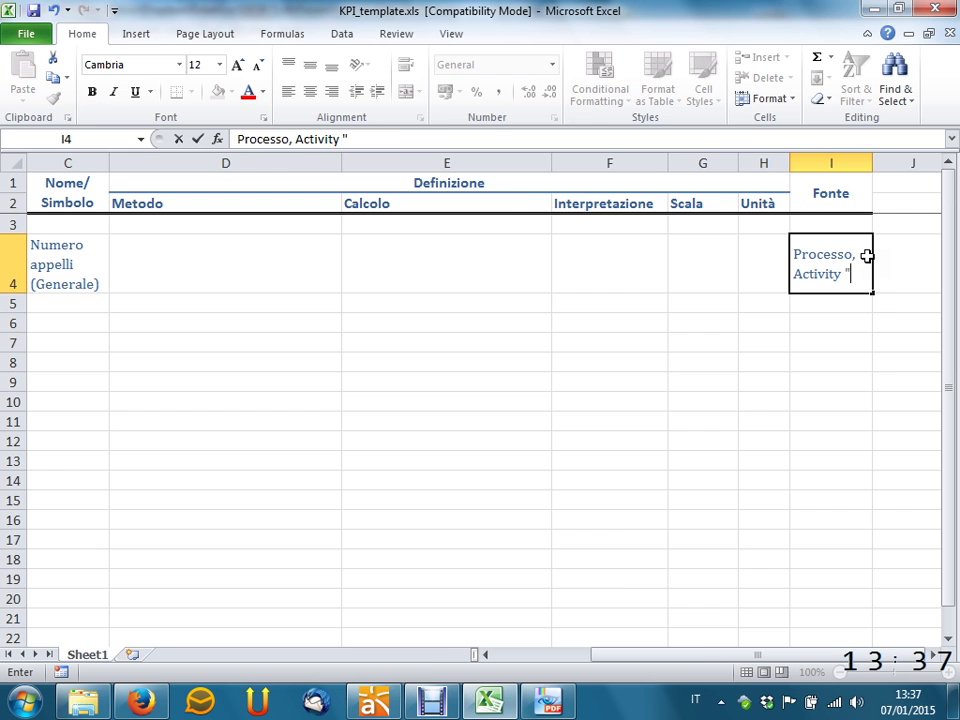
Step: Complete the Fonte entry in row 4 so it reads: Processo, Activity "definisce data"
{"action": "key", "text": "alt+Tab"}
{"action": "key", "text": "alt+Tab"}
{"action": "type", "text": "definisce data\""}
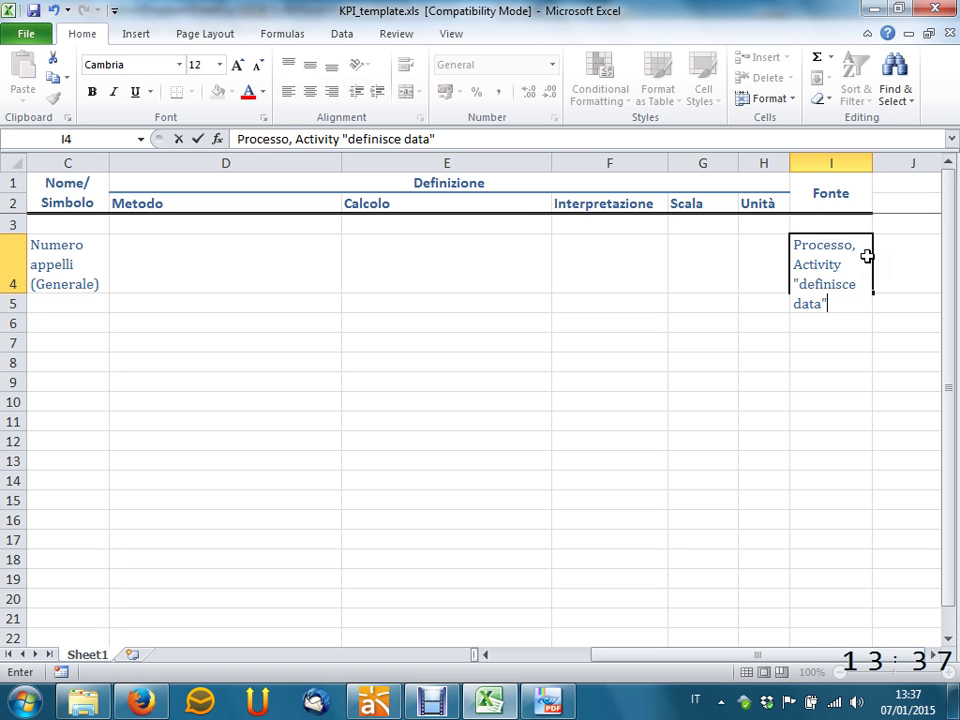
{"action": "key", "text": "Return"}
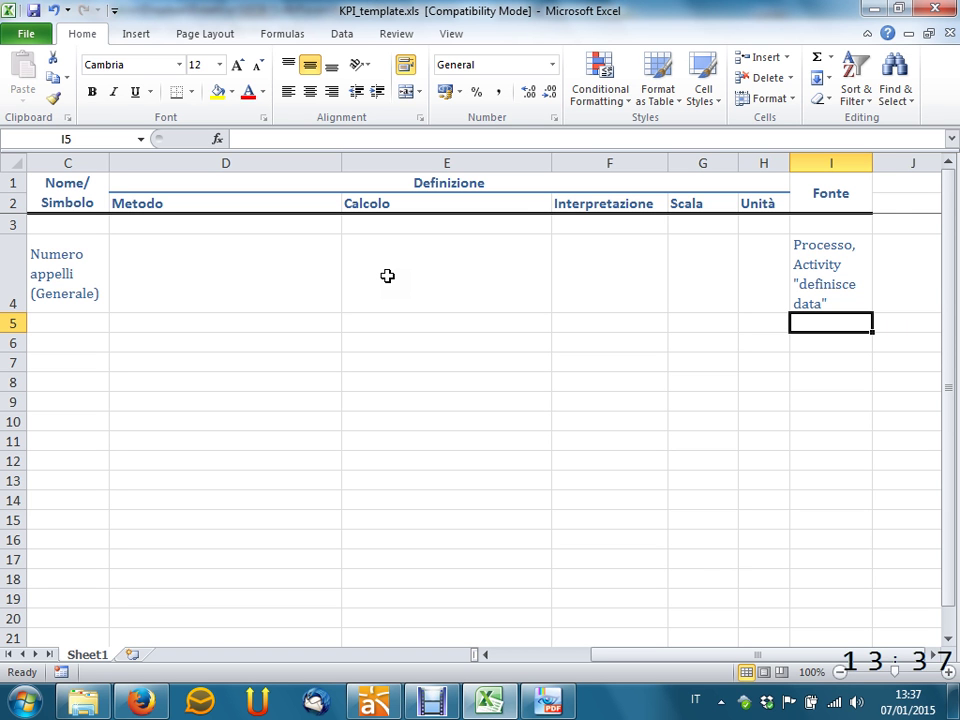
Step: Enter "Numero di appelli che vengono pubblicati" as the Metodo for the KPI in row 4
{"action": "left_click", "coordinate": [193, 261]}
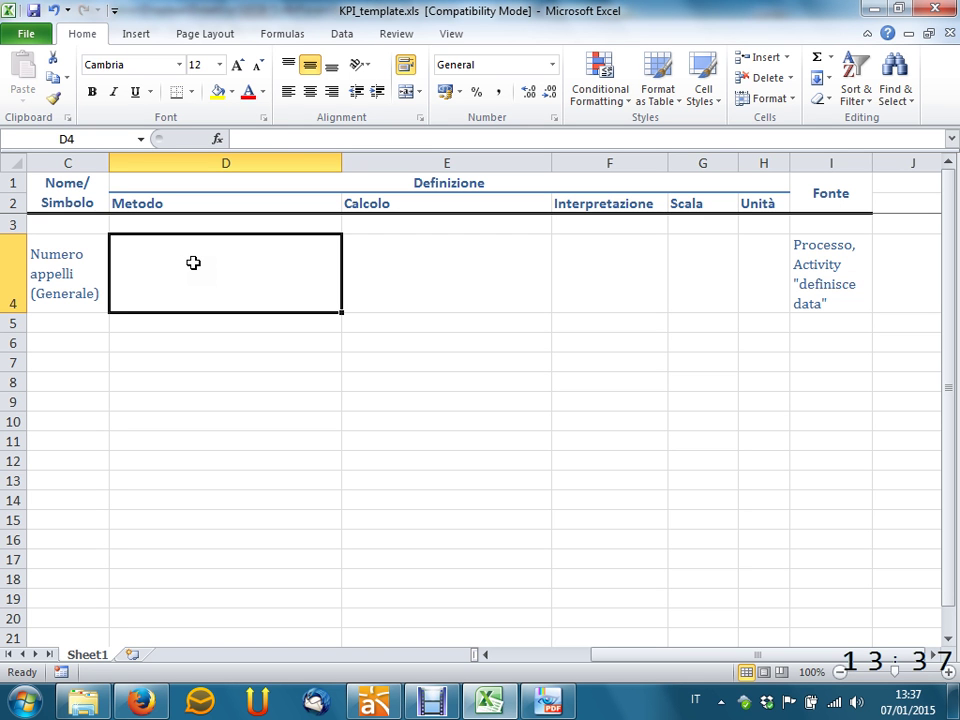
{"action": "type", "text": "Numero d "}
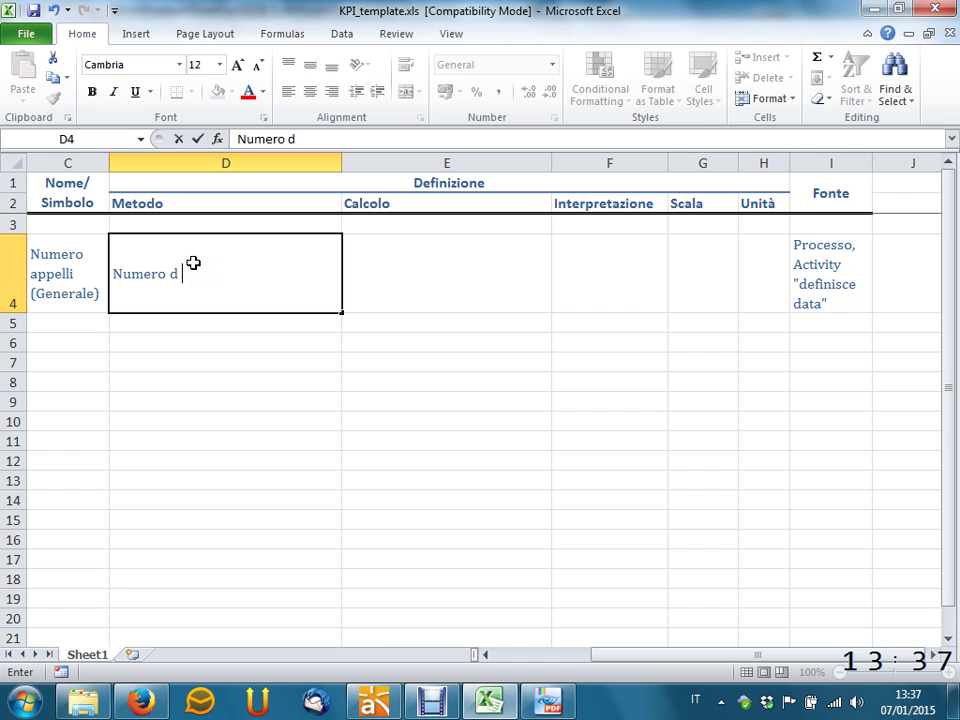
{"action": "type", "text": "i appelli c"}
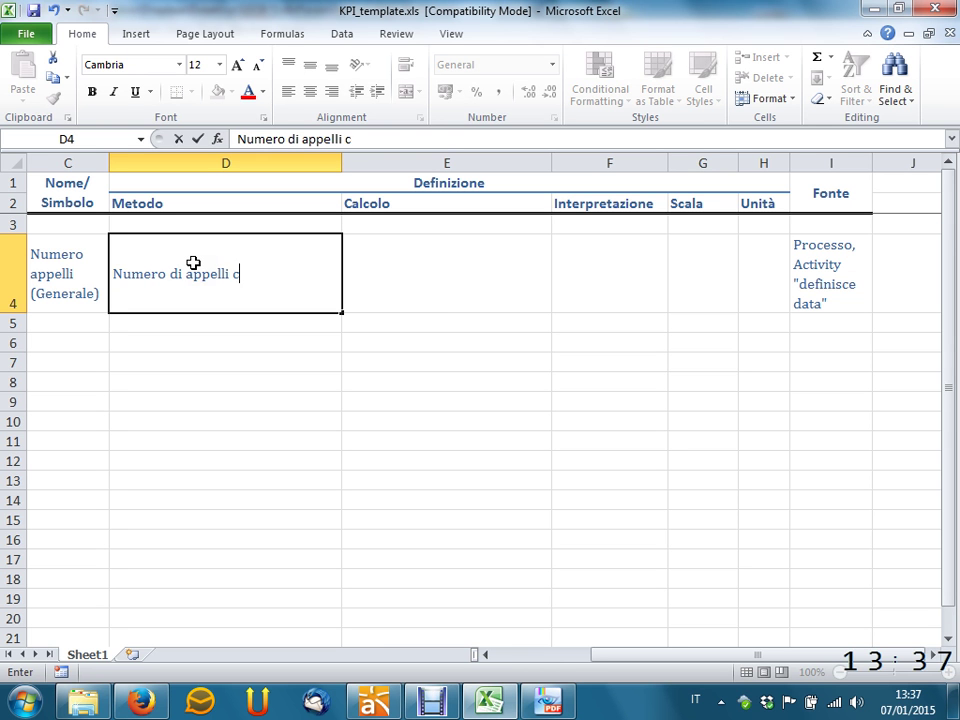
{"action": "type", "text": "he vengono pub"}
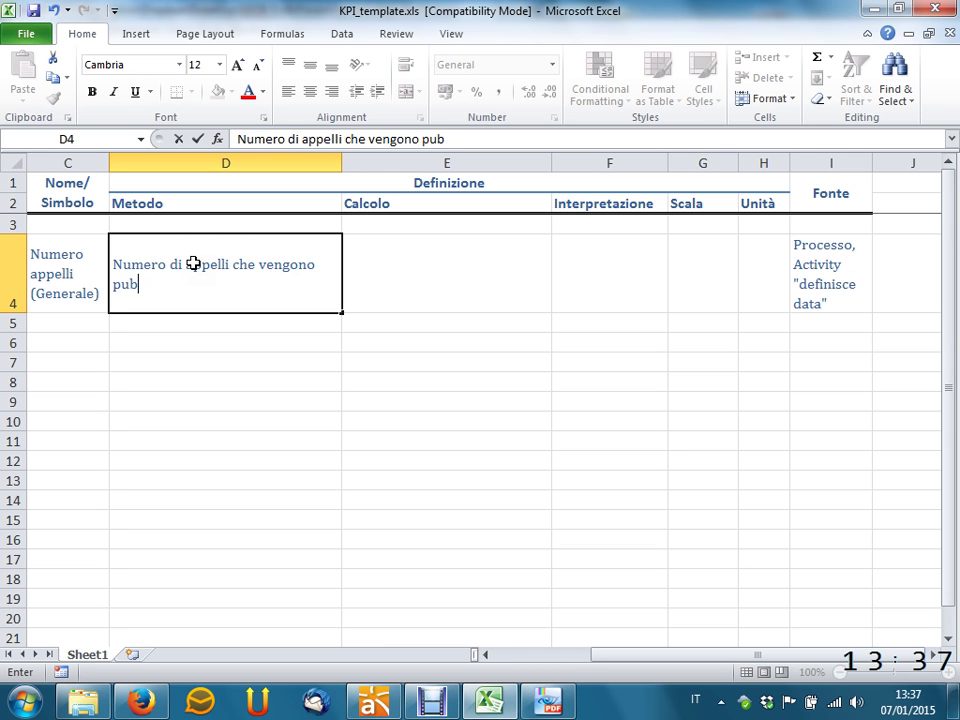
{"action": "type", "text": "blicati"}
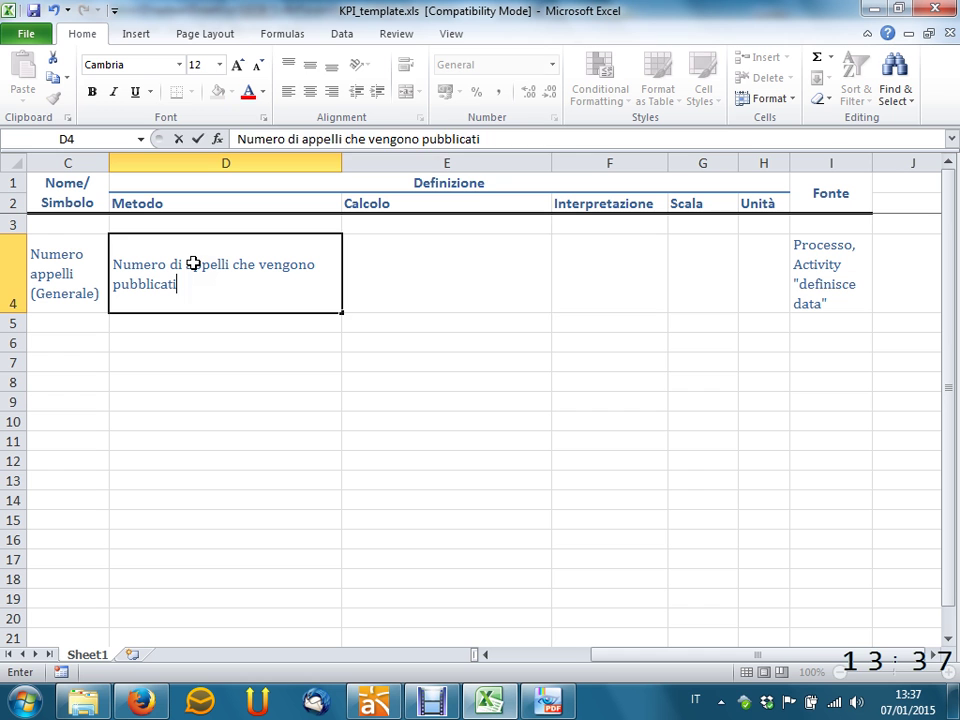
{"action": "key", "text": "Tab"}
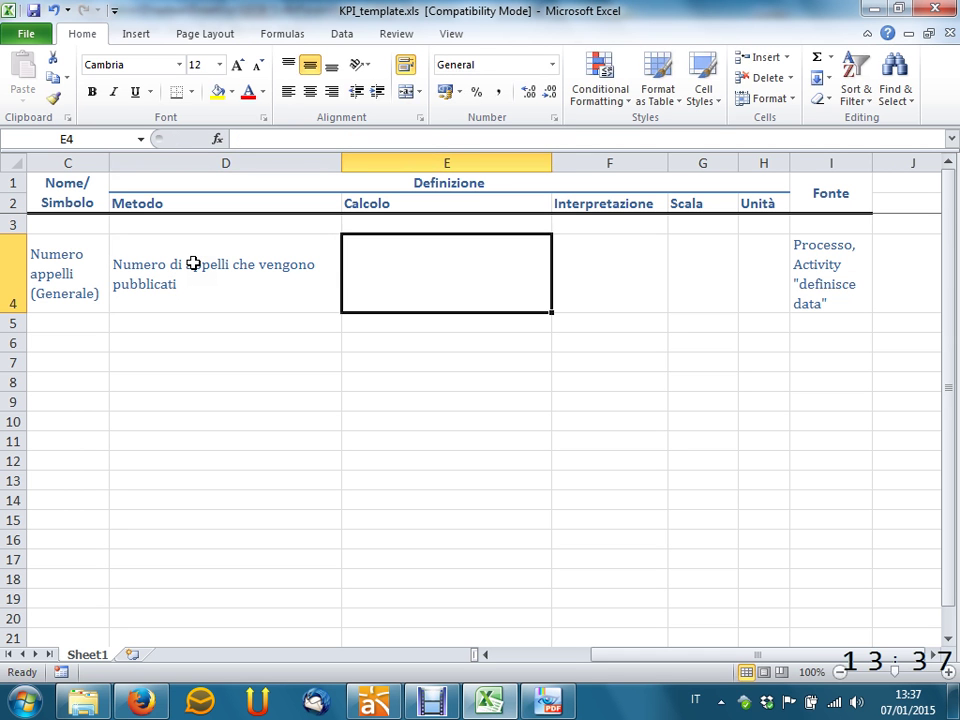
Step: Start the row 4 Calcolo entry with "Somma(appelli pubblicati"
{"action": "type", "text": "Somma(appeli"}
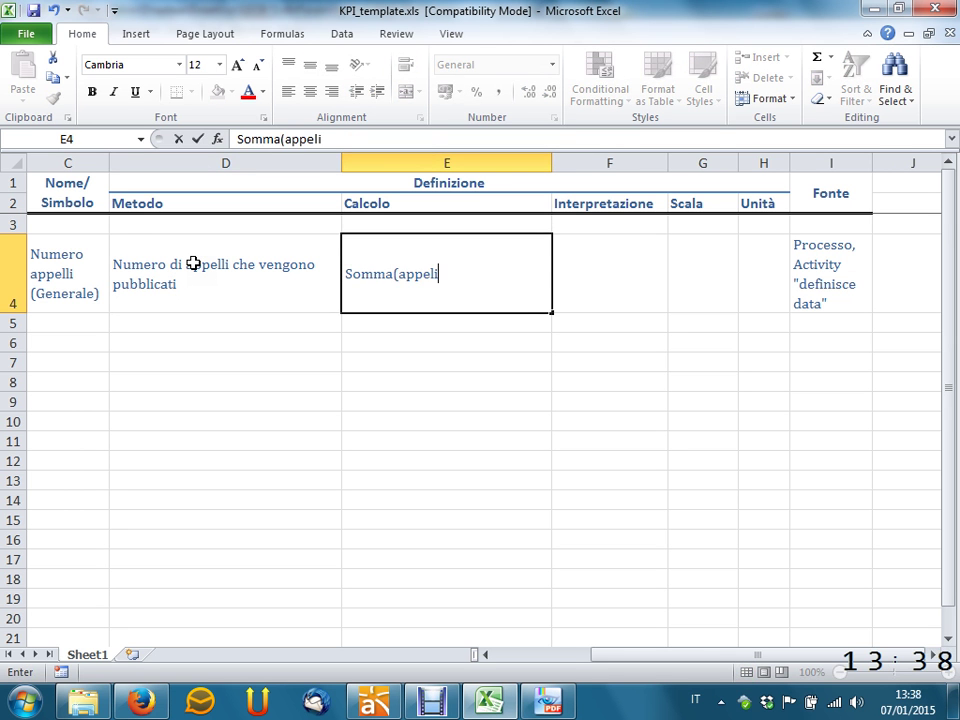
{"action": "key", "text": "BackSpace"}
{"action": "type", "text": "li pubbli"}
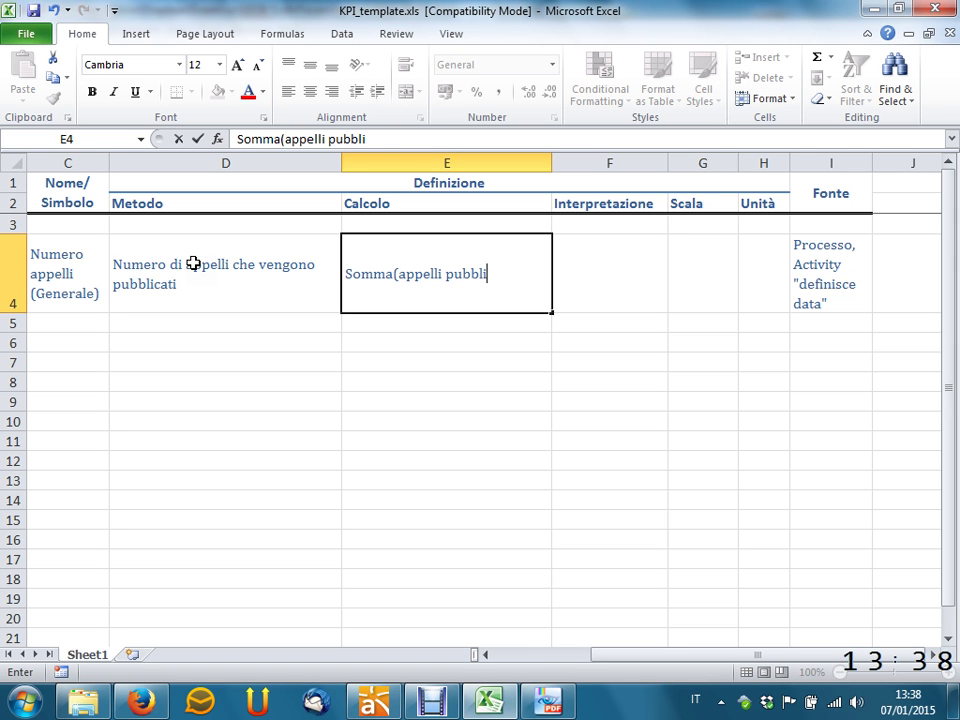
{"action": "type", "text": "cati"}
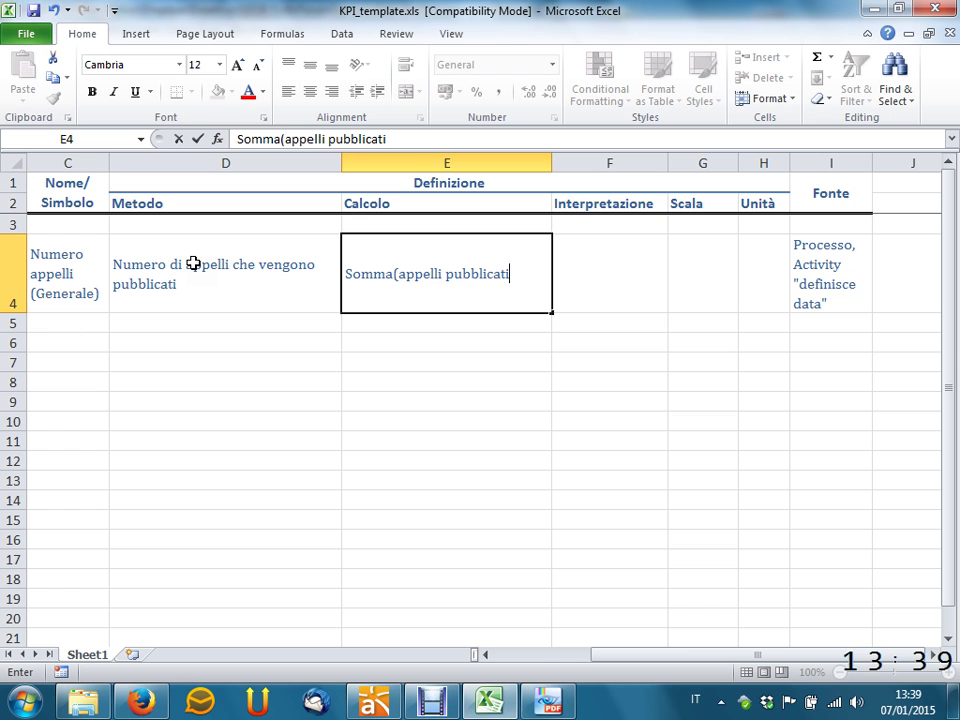
Step: Replace the word "Somma" with "Conta" in the Calcolo entry
{"action": "double_click", "coordinate": [392, 276]}
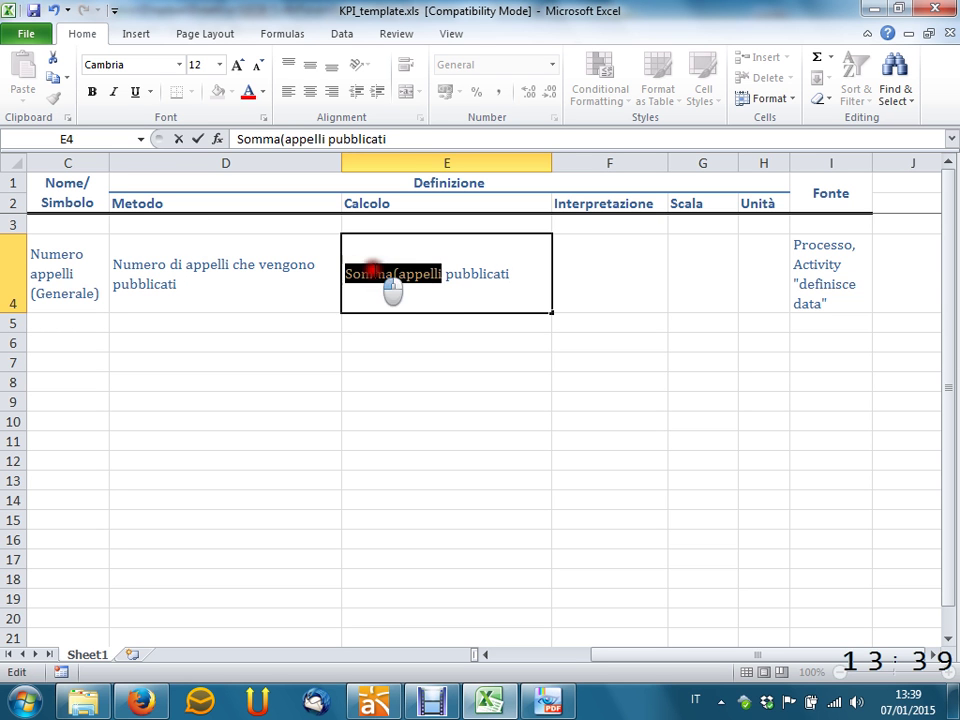
{"action": "left_click", "coordinate": [390, 272]}
{"action": "left_click_drag", "start_coordinate": [392, 272], "coordinate": [333, 272]}
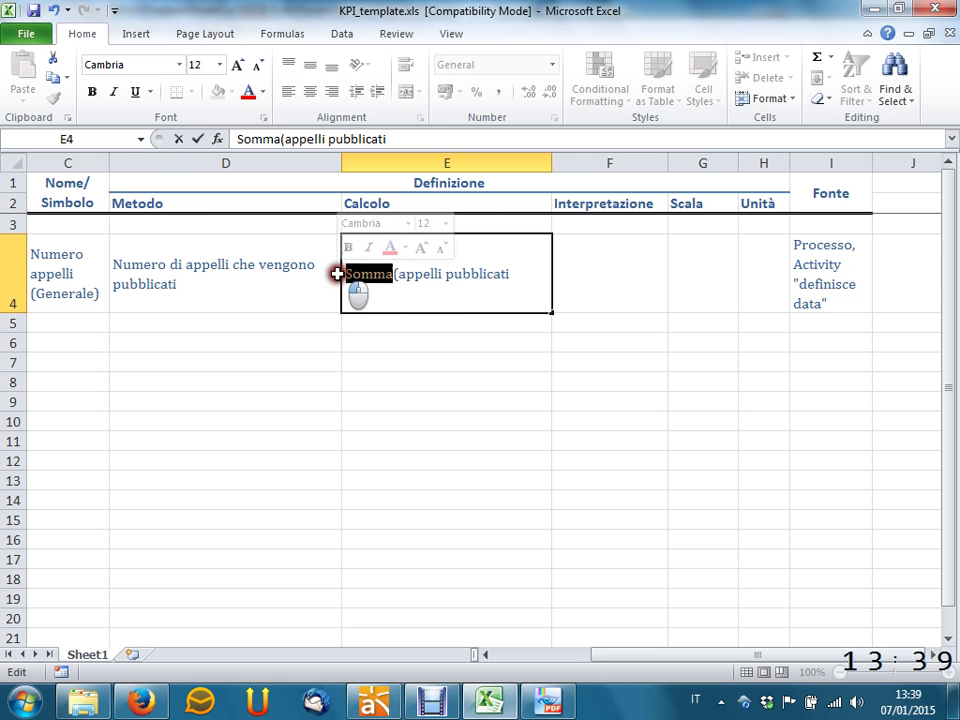
{"action": "type", "text": "Conta"}
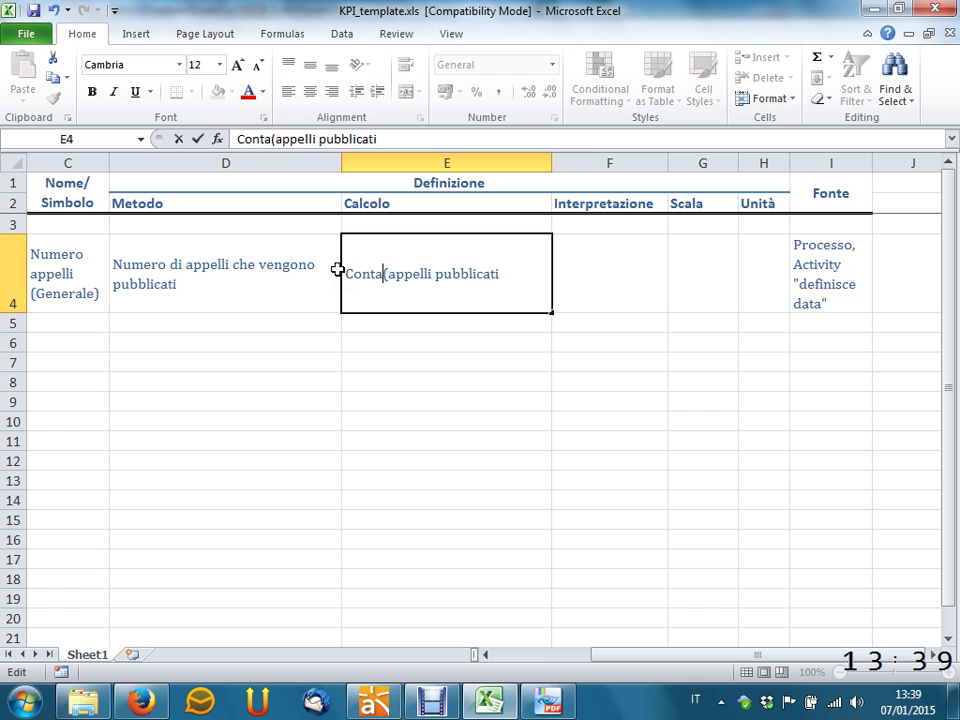
Step: Finish the Calcolo entry by appending "da tutti i docenti nell'ultimo anno accademico completo)"
{"action": "key", "text": "End"}
{"action": "type", "text": "da tutti"}
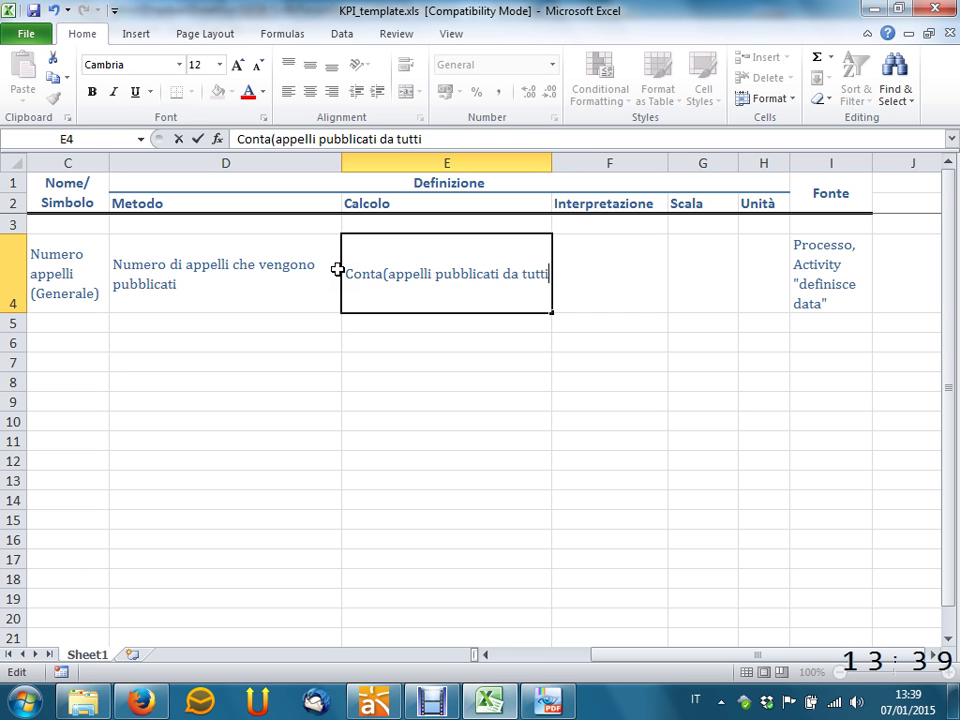
{"action": "type", "text": " i docenti nell"}
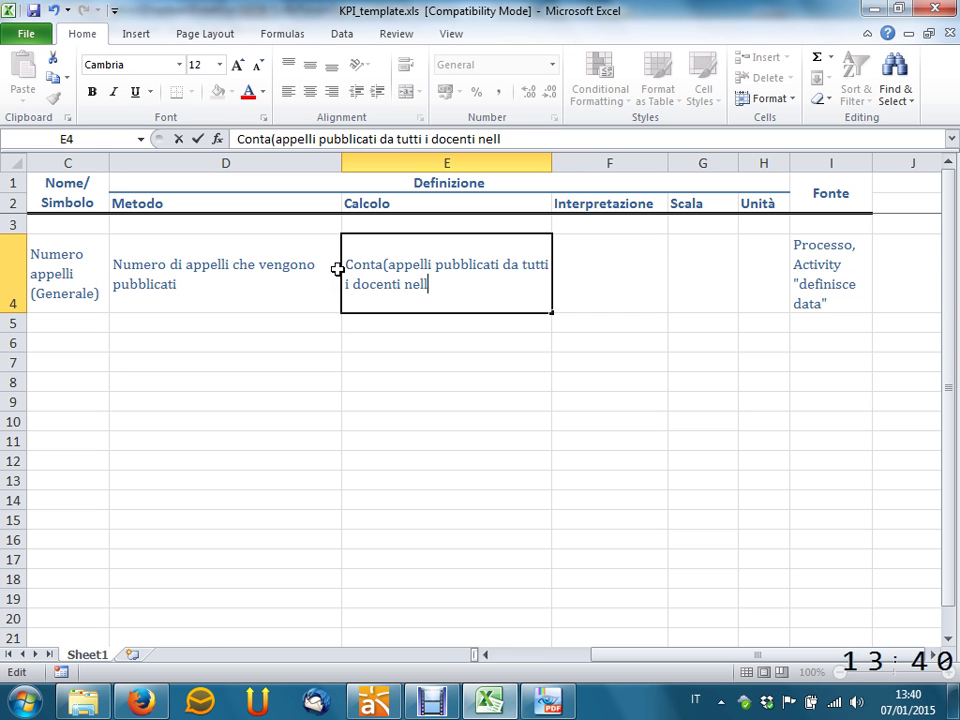
{"action": "type", "text": "'util"}
{"action": "key", "text": "BackSpace"}
{"action": "key", "text": "BackSpace"}
{"action": "key", "text": "BackSpace"}
{"action": "type", "text": "ltimo anno "}
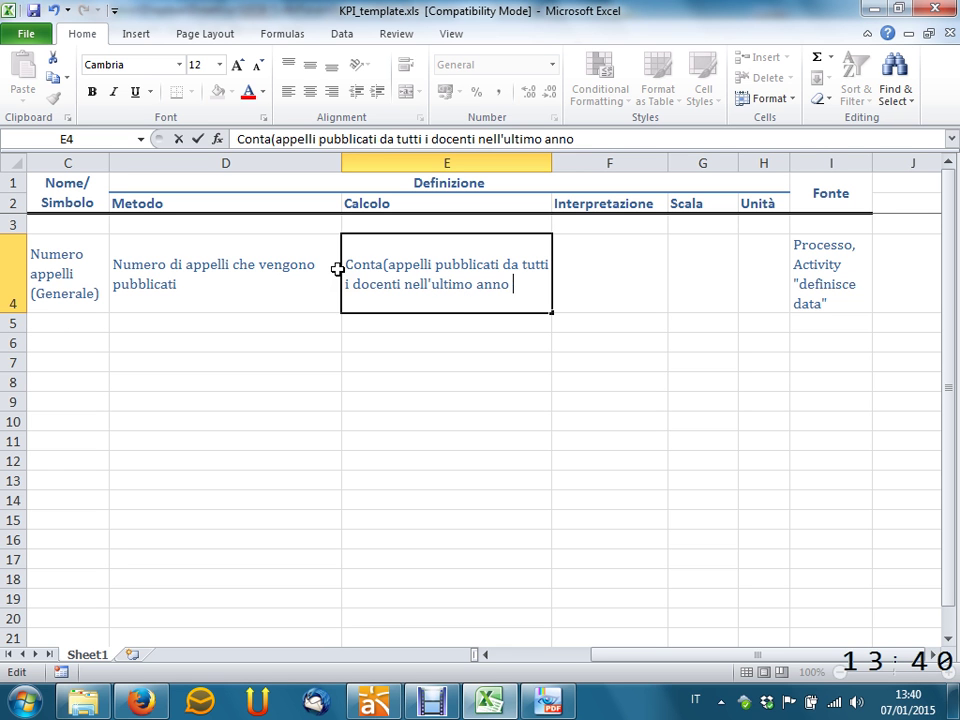
{"action": "type", "text": "accademico c"}
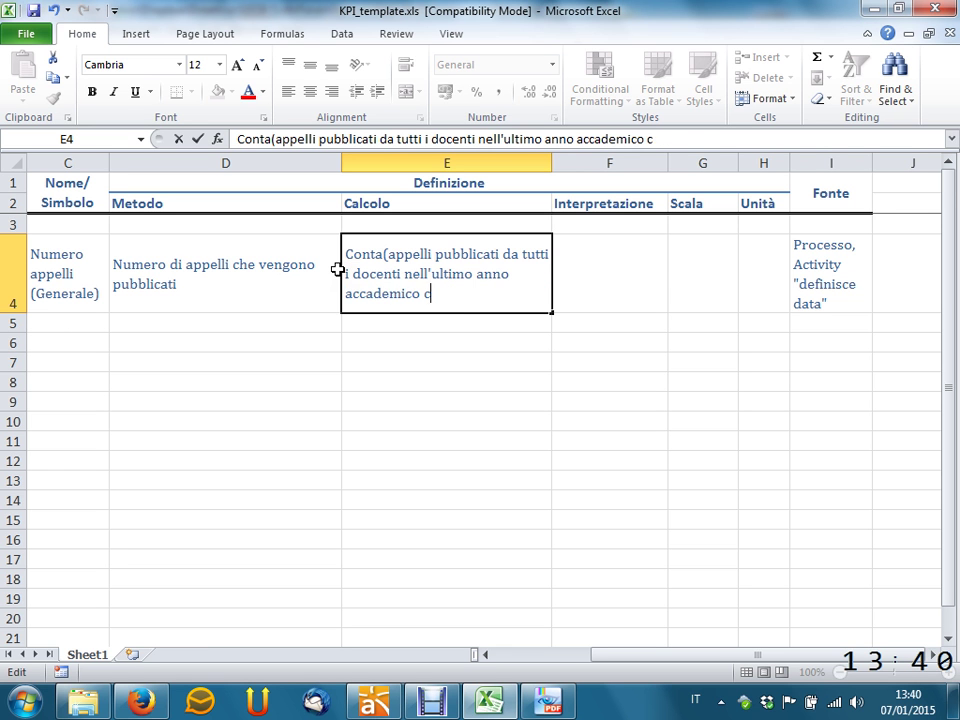
{"action": "type", "text": "ompleto)"}
{"action": "key", "text": "Return"}
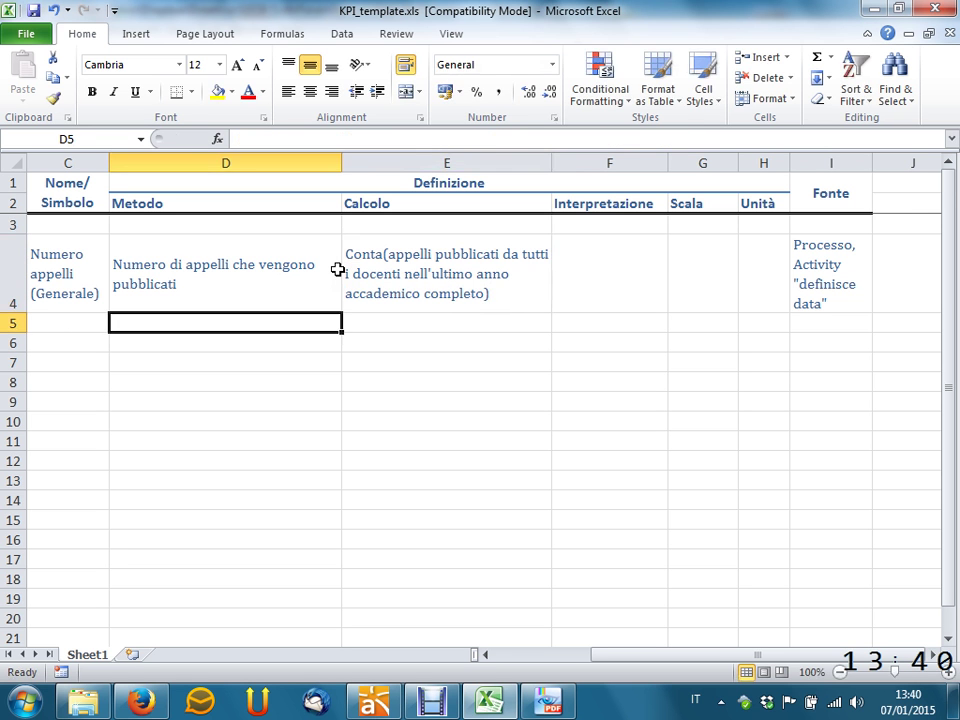
Step: Enter "Costante, dipende dal numero di corsi che utilizzano ils istema" as the Interpretazione in row 4
{"action": "left_click", "coordinate": [476, 270]}
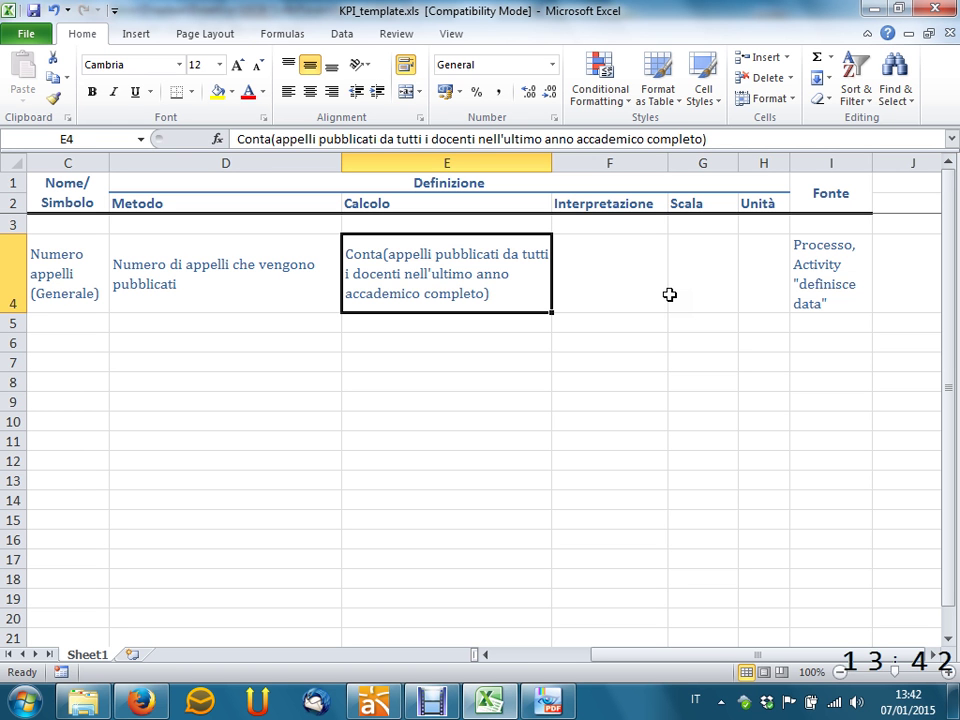
{"action": "left_click", "coordinate": [600, 252]}
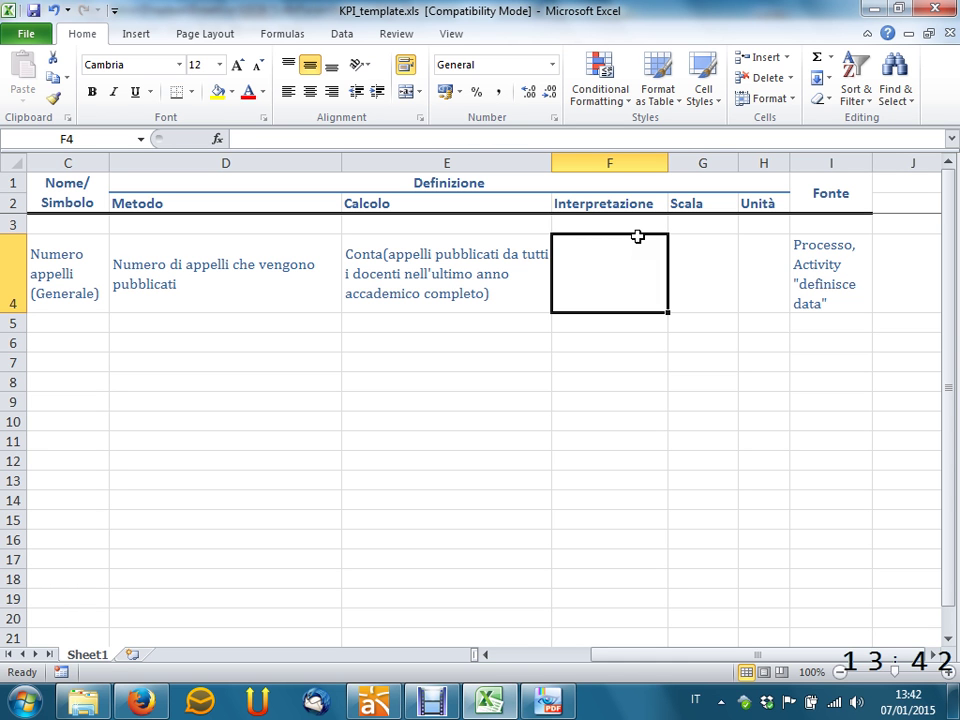
{"action": "type", "text": "Costante, d"}
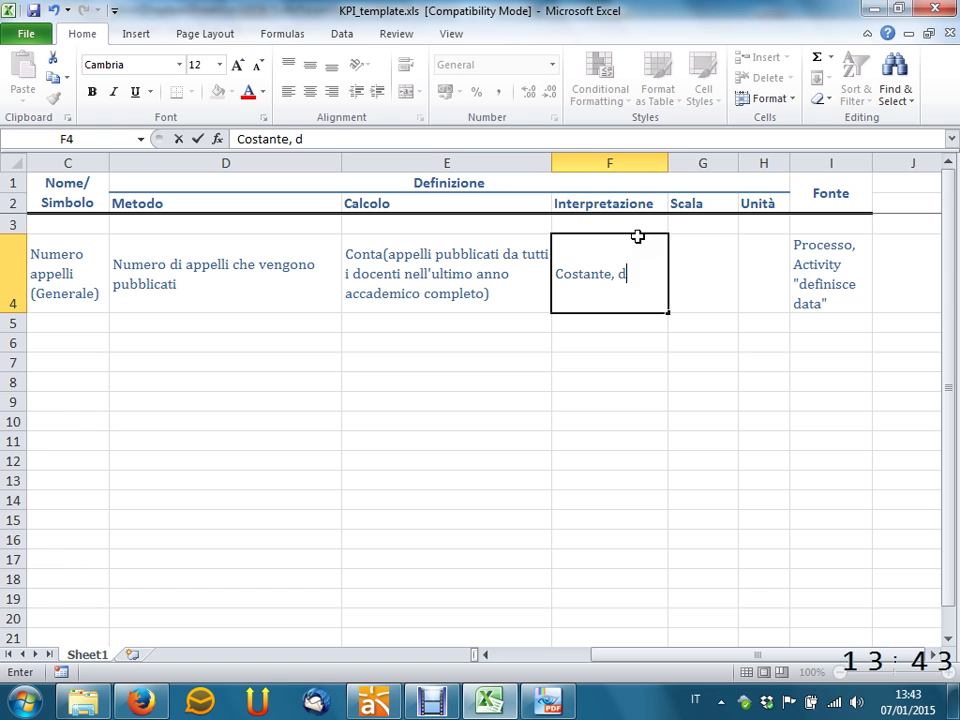
{"action": "type", "text": "ipende"}
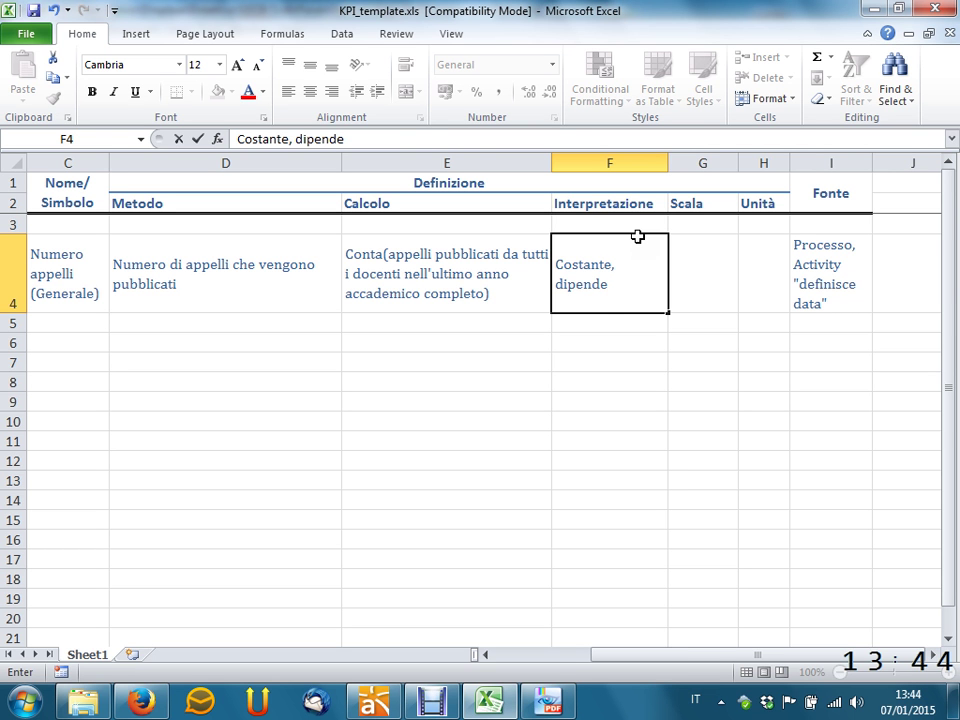
{"action": "type", "text": "d"}
{"action": "type", "text": "al num"}
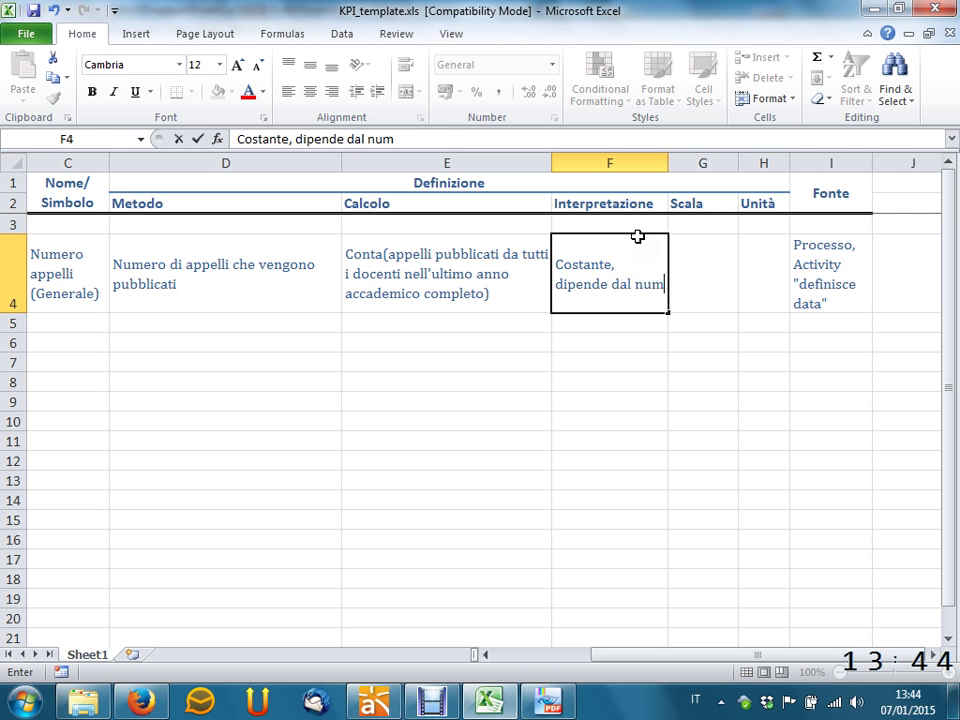
{"action": "type", "text": "ero di corsi che utiliz"}
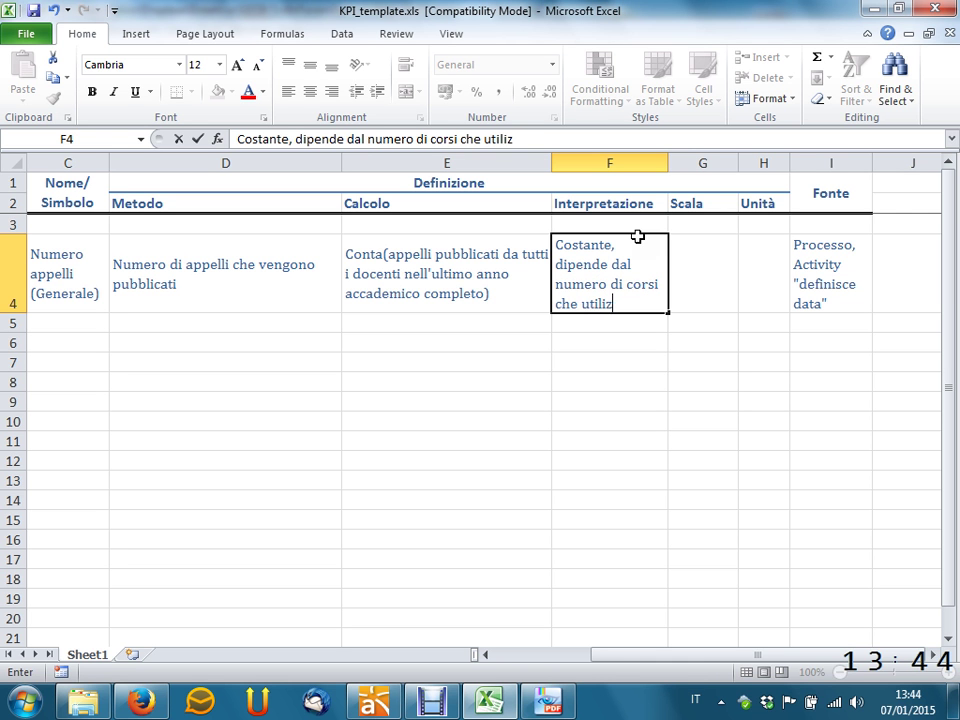
{"action": "type", "text": "zano ils istema"}
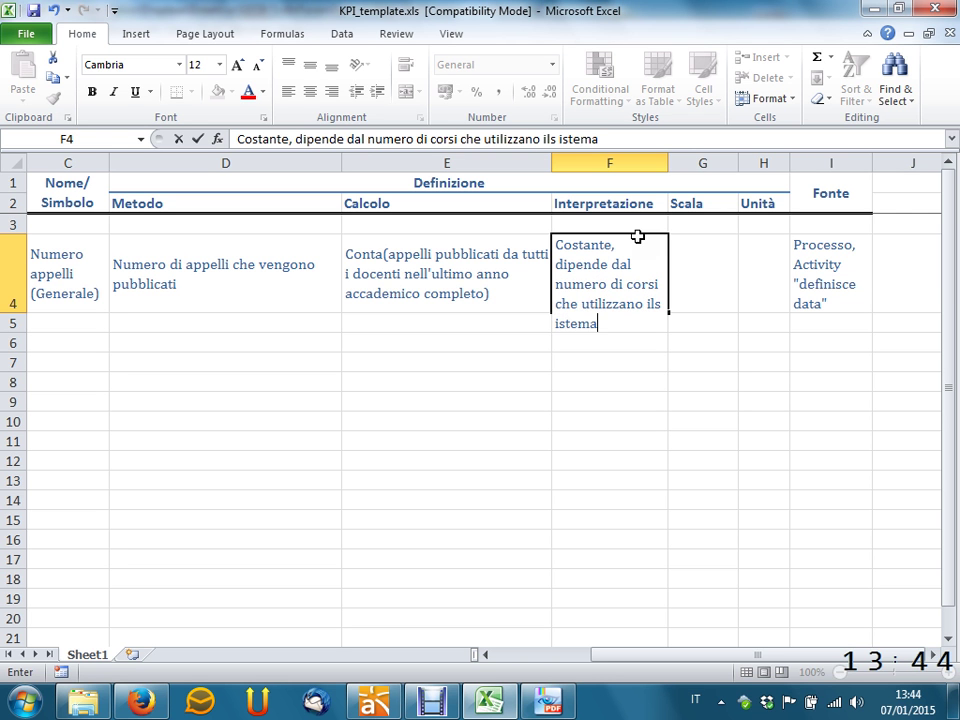
{"action": "key", "text": "Left"}
{"action": "key", "text": "Left"}
{"action": "key", "text": "Left"}
{"action": "key", "text": "Right"}
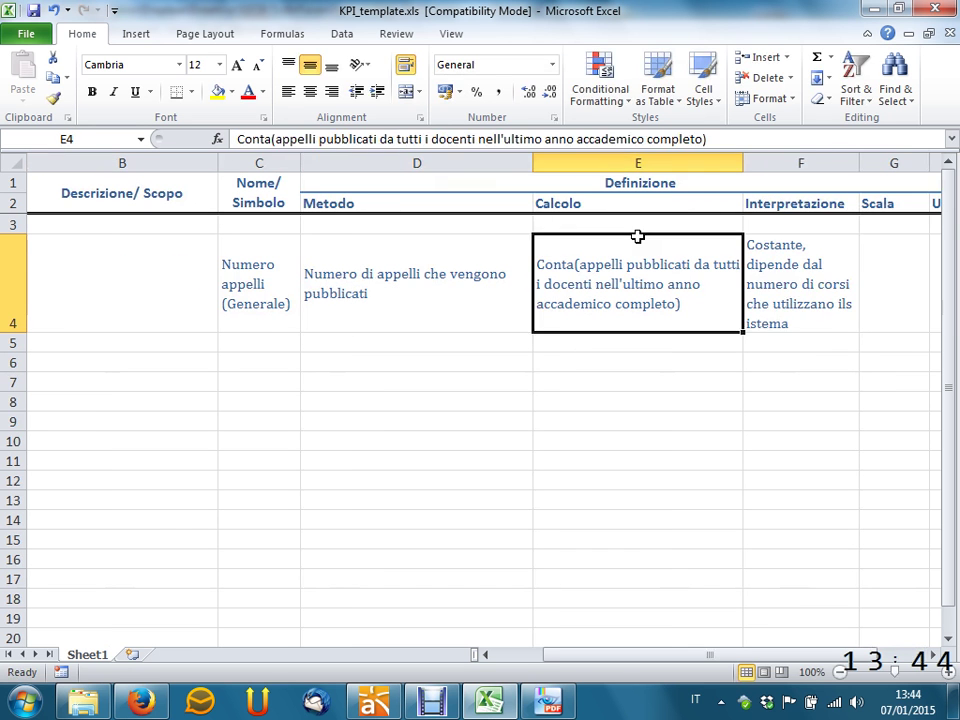
{"action": "key", "text": "Right"}
{"action": "type", "text": "2"}
{"action": "key", "text": "Escape"}
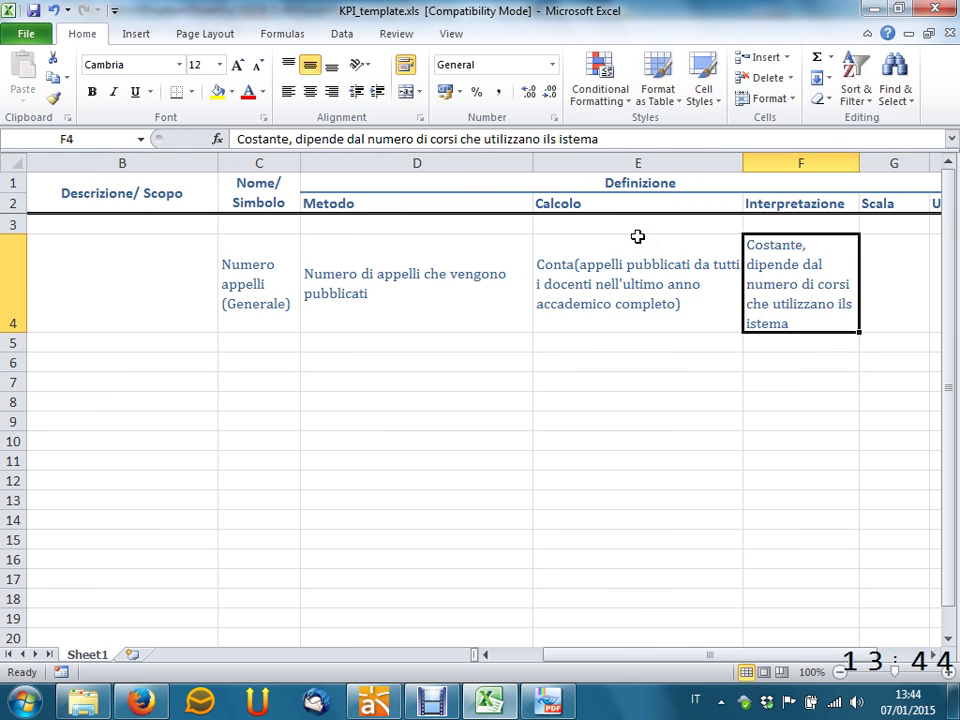
Step: Insert a space after "il" in the row 4 Interpretazione text so it reads "il s istema"
{"action": "key", "text": "F2"}
{"action": "key", "text": "Left"}
{"action": "key", "text": "Left"}
{"action": "key", "text": "Left"}
{"action": "key", "text": "Left"}
{"action": "key", "text": "Left"}
{"action": "key", "text": "Left"}
{"action": "key", "text": "Left"}
{"action": "key", "text": "Left"}
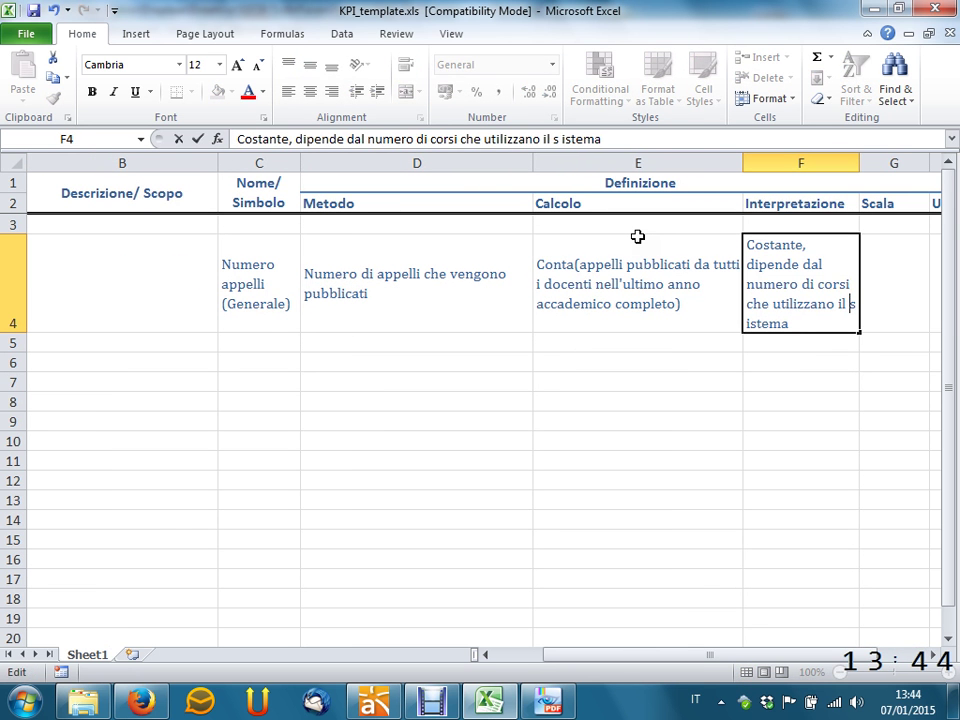
{"action": "key", "text": "Return"}
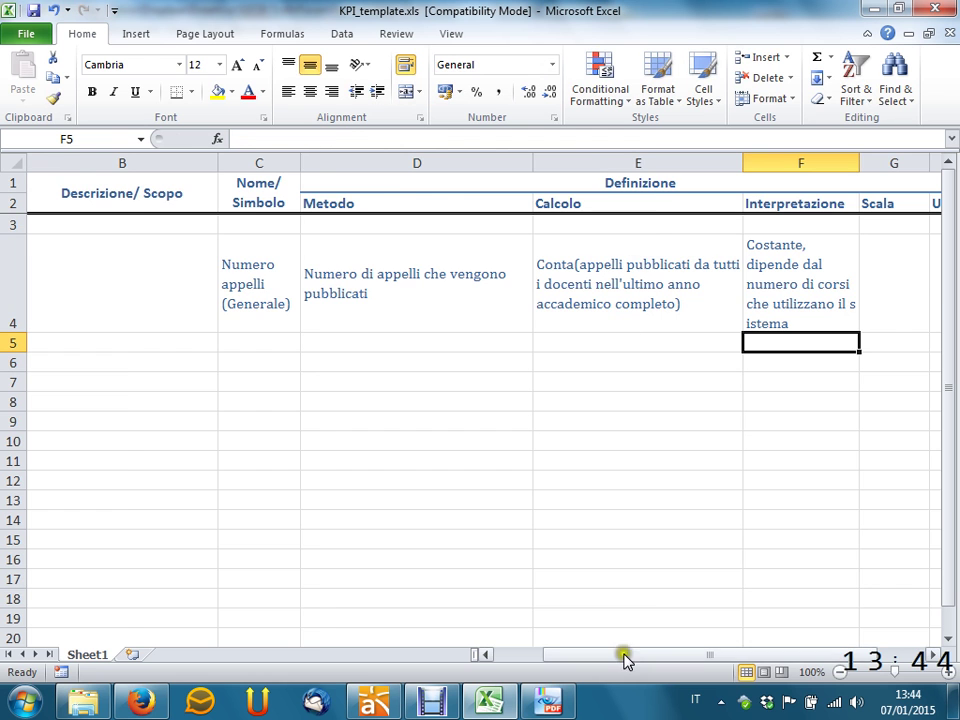
Step: Enter "Assoluta" as the Scala for the KPI in row 4
{"action": "left_click_drag", "start_coordinate": [624, 656], "coordinate": [548, 661]}
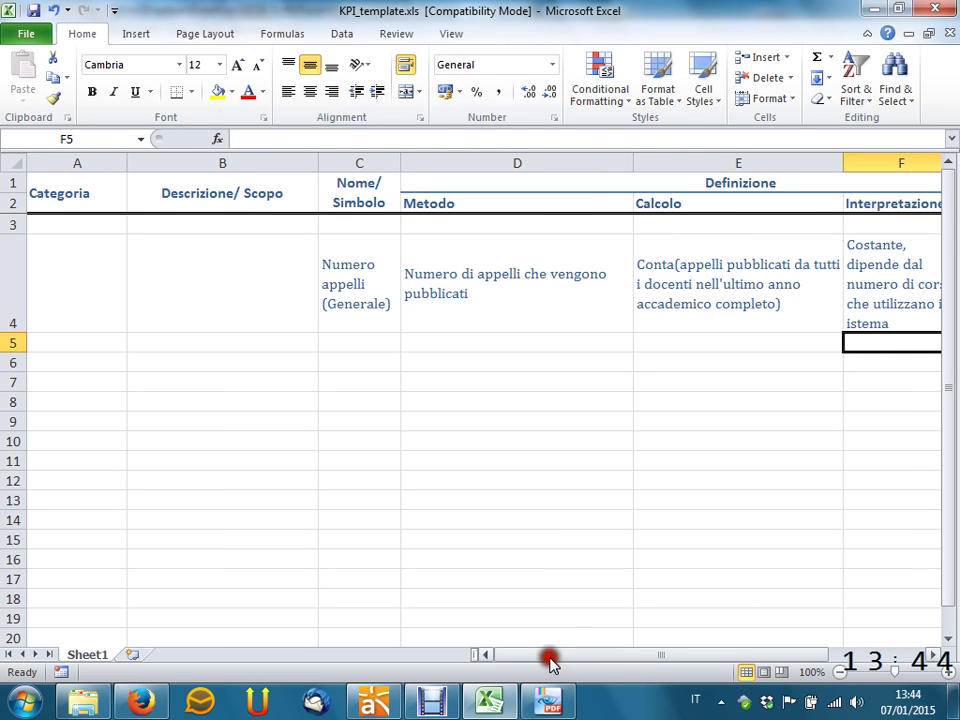
{"action": "left_click", "coordinate": [73, 264]}
{"action": "left_click_drag", "start_coordinate": [619, 658], "coordinate": [699, 669]}
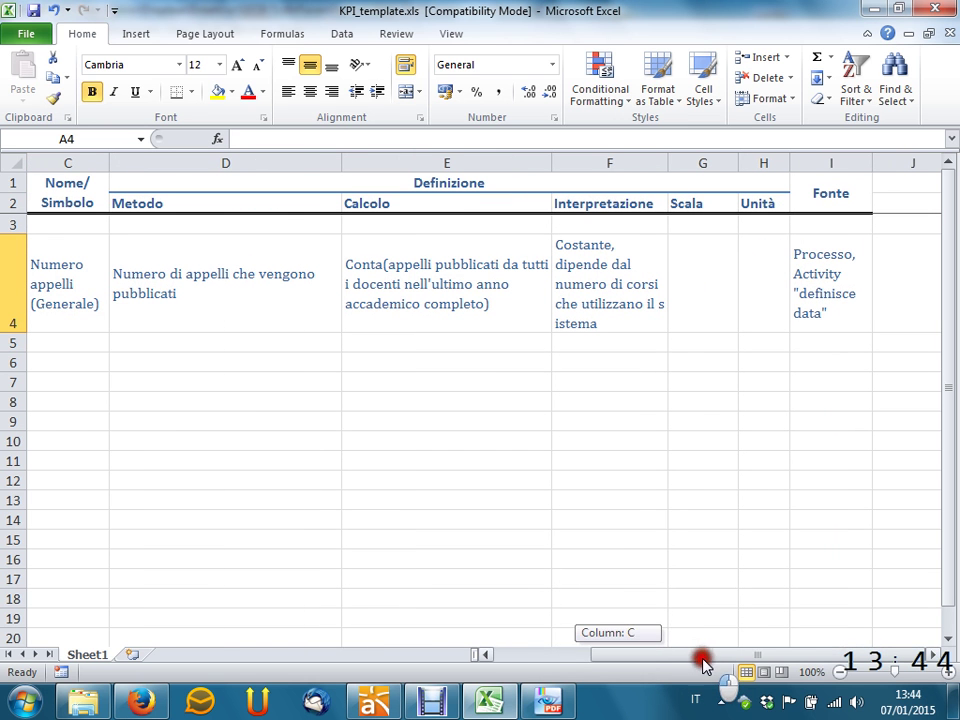
{"action": "left_click", "coordinate": [699, 280]}
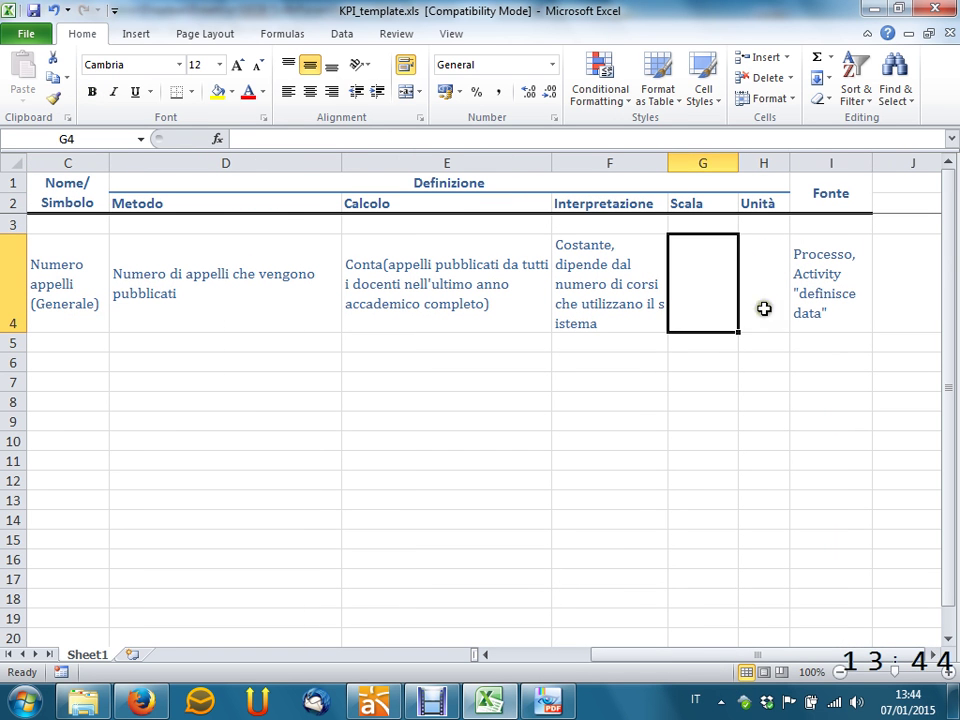
{"action": "left_click", "coordinate": [753, 276]}
{"action": "left_click", "coordinate": [727, 252]}
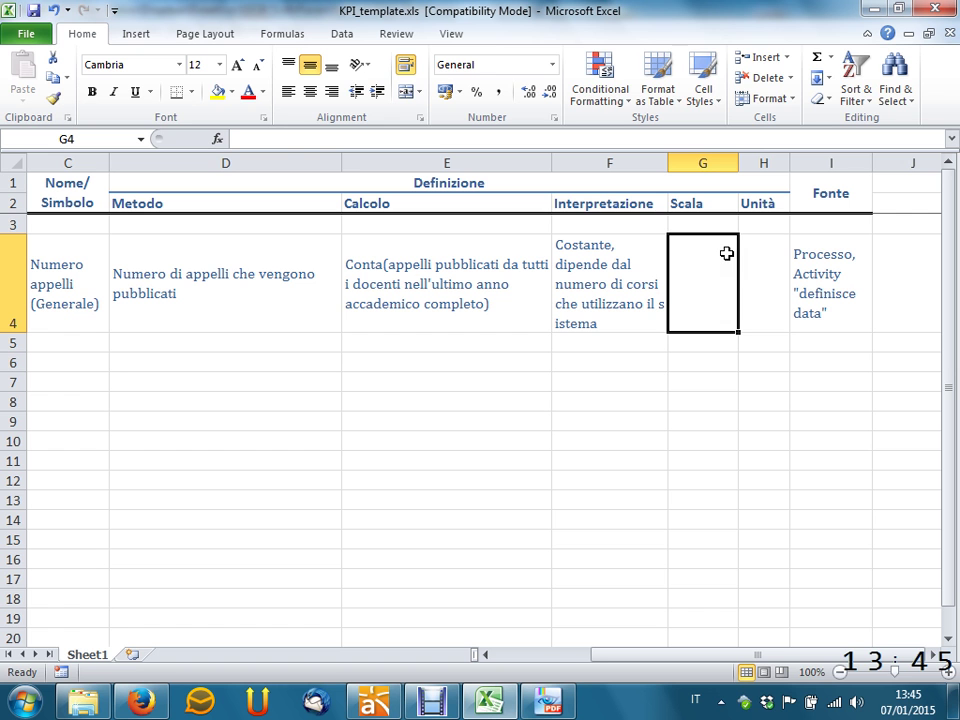
{"action": "type", "text": "Assoluta"}
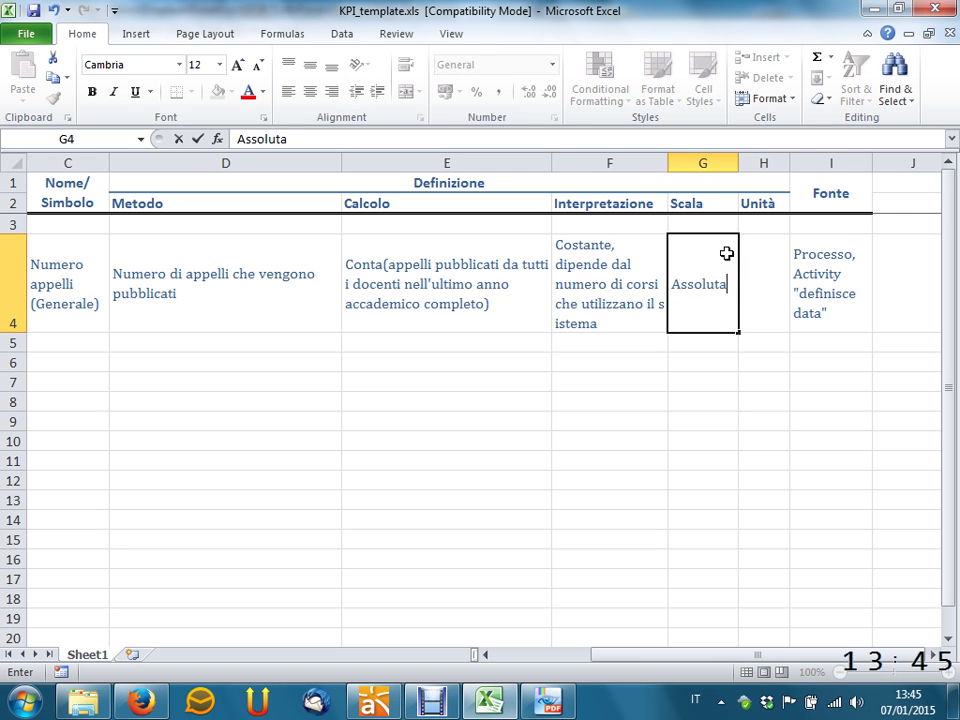
{"action": "key", "text": "Tab"}
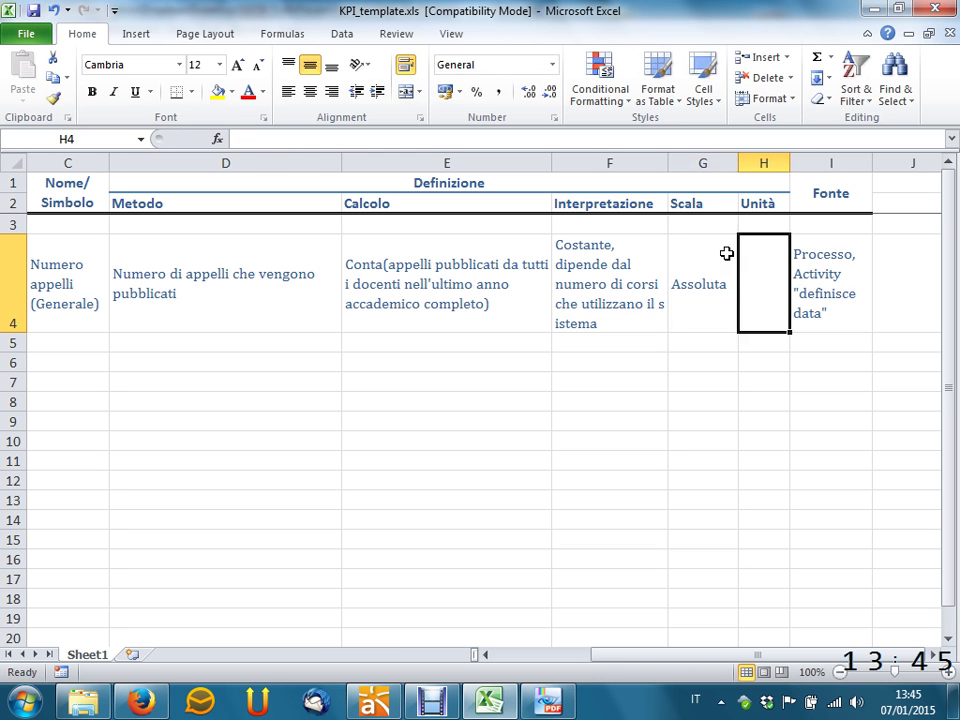
Step: Enter "num" as the Unità for the KPI in row 4
{"action": "type", "text": "num"}
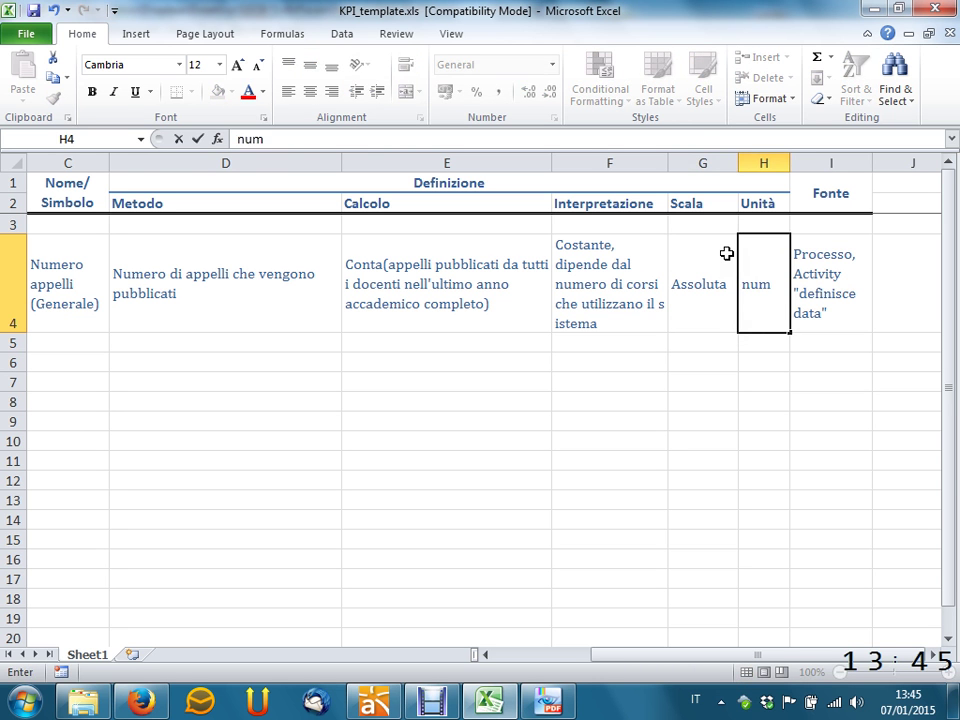
{"action": "key", "text": "Return"}
{"action": "key", "text": "Up"}
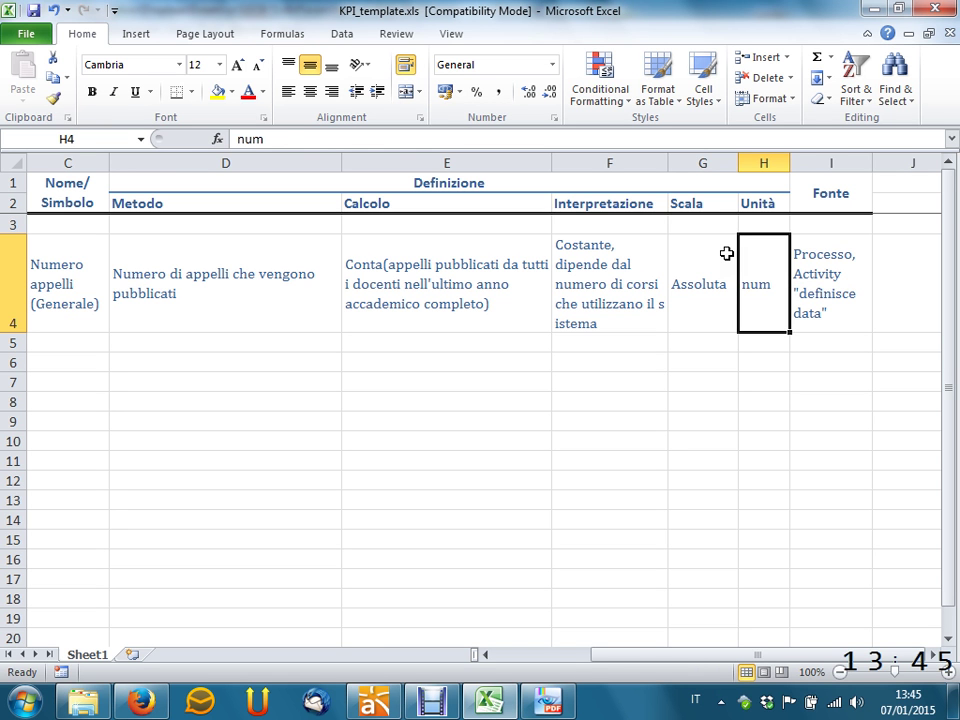
Step: Enter "Generale" as the Categoria in row 4
{"action": "left_click", "coordinate": [726, 254]}
{"action": "key", "text": "Left"}
{"action": "key", "text": "Left"}
{"action": "key", "text": "Left"}
{"action": "key", "text": "Left"}
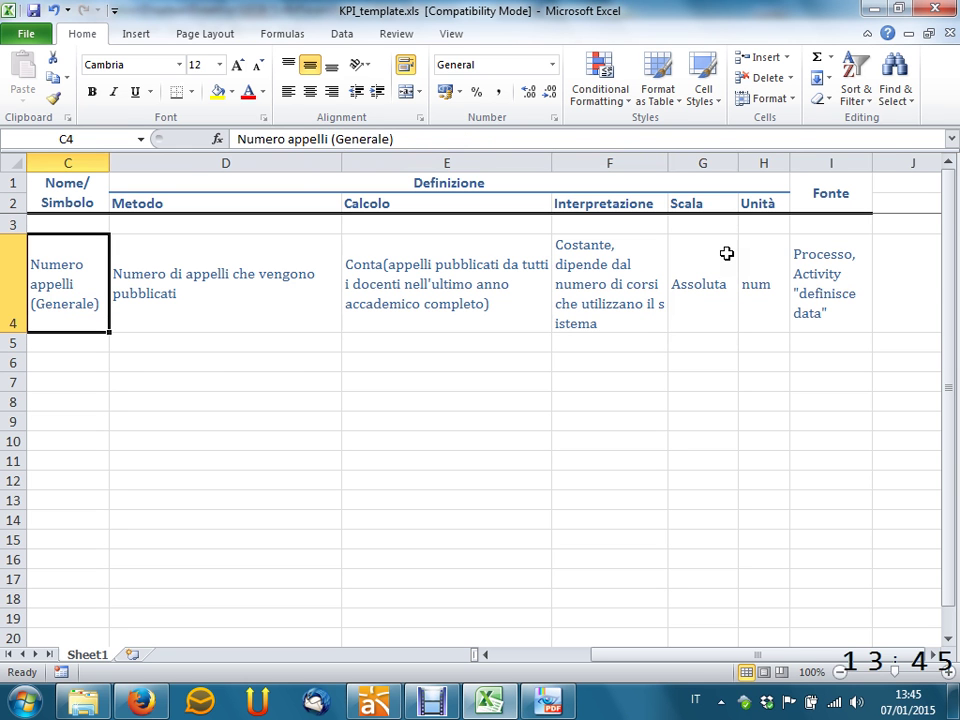
{"action": "key", "text": "Left"}
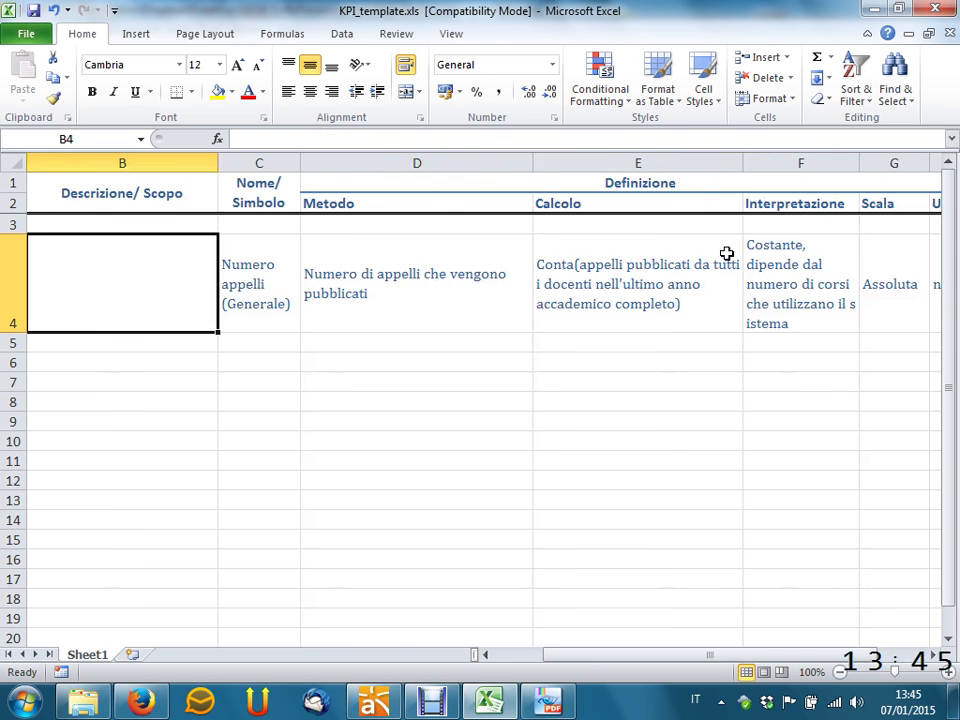
{"action": "key", "text": "Left"}
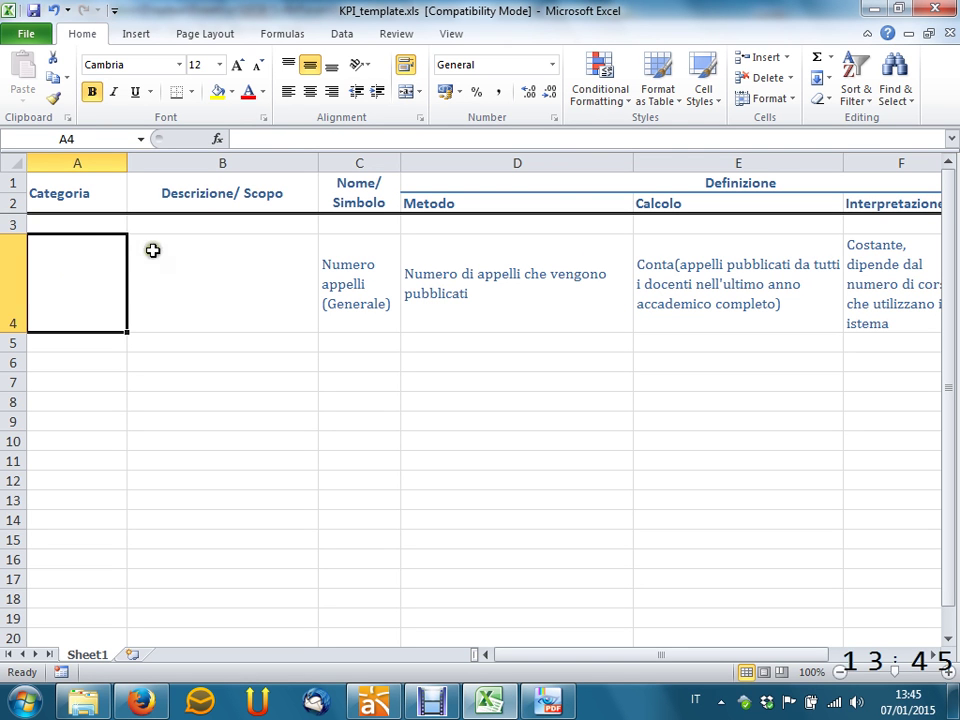
{"action": "left_click", "coordinate": [346, 277]}
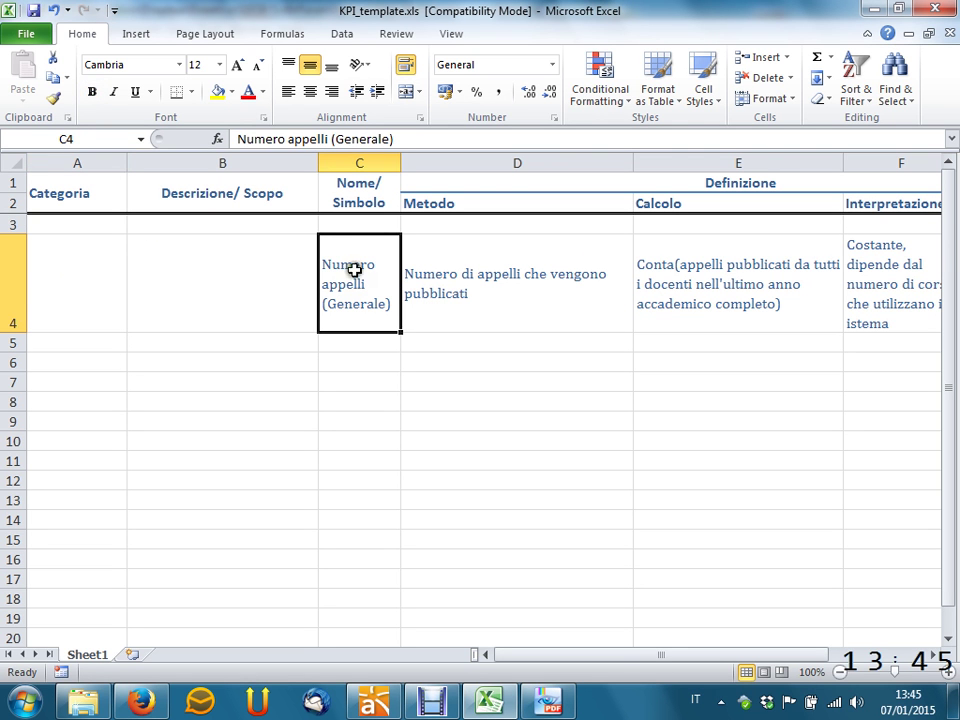
{"action": "left_click", "coordinate": [97, 273]}
{"action": "type", "text": "Gen"}
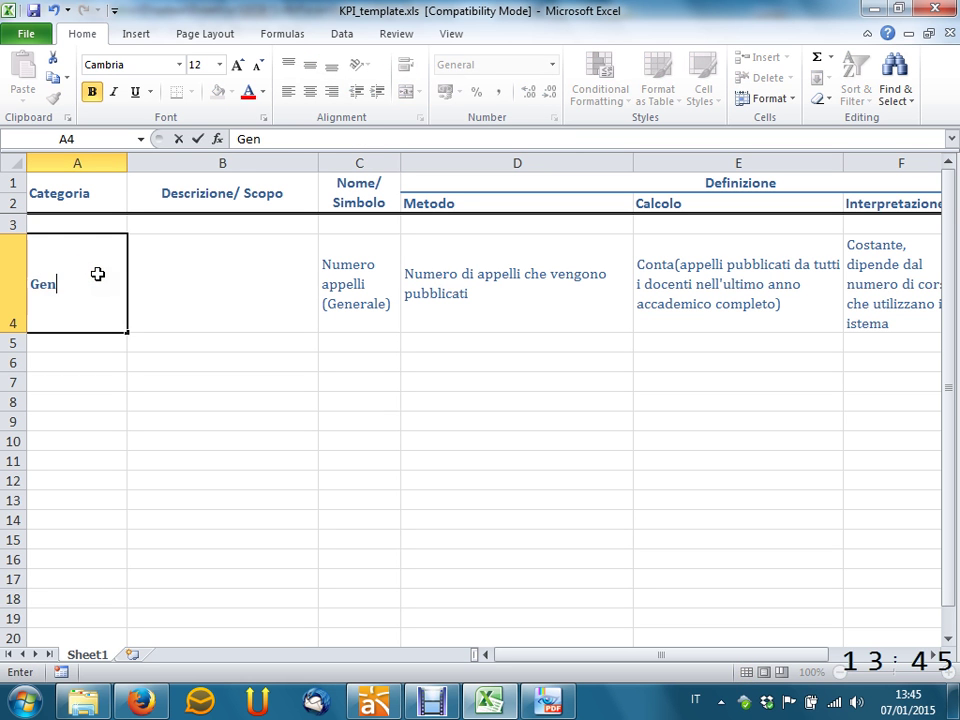
{"action": "key", "text": "BackSpace"}
{"action": "key", "text": "BackSpace"}
{"action": "type", "text": "enerale"}
{"action": "key", "text": "Tab"}
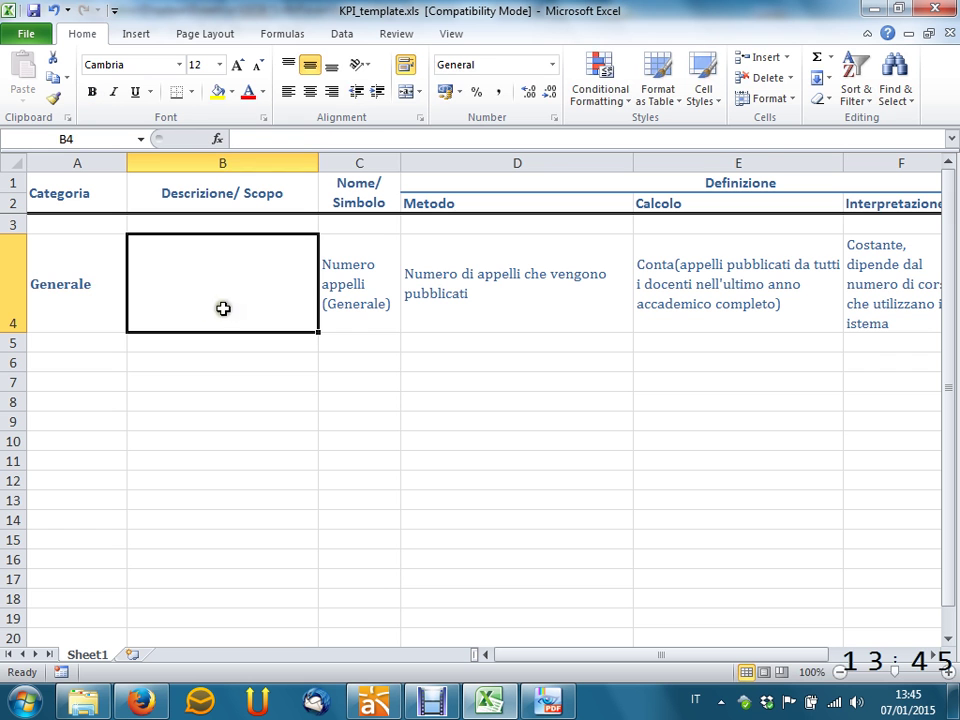
Step: Move the text "Numero appelli" from the Nome/Simbolo cell to the Descrizione/Scopo cell in row 4
{"action": "double_click", "coordinate": [334, 268]}
{"action": "left_click_drag", "start_coordinate": [334, 268], "coordinate": [309, 255]}
{"action": "key", "text": "ctrl+x"}
{"action": "left_click", "coordinate": [241, 261]}
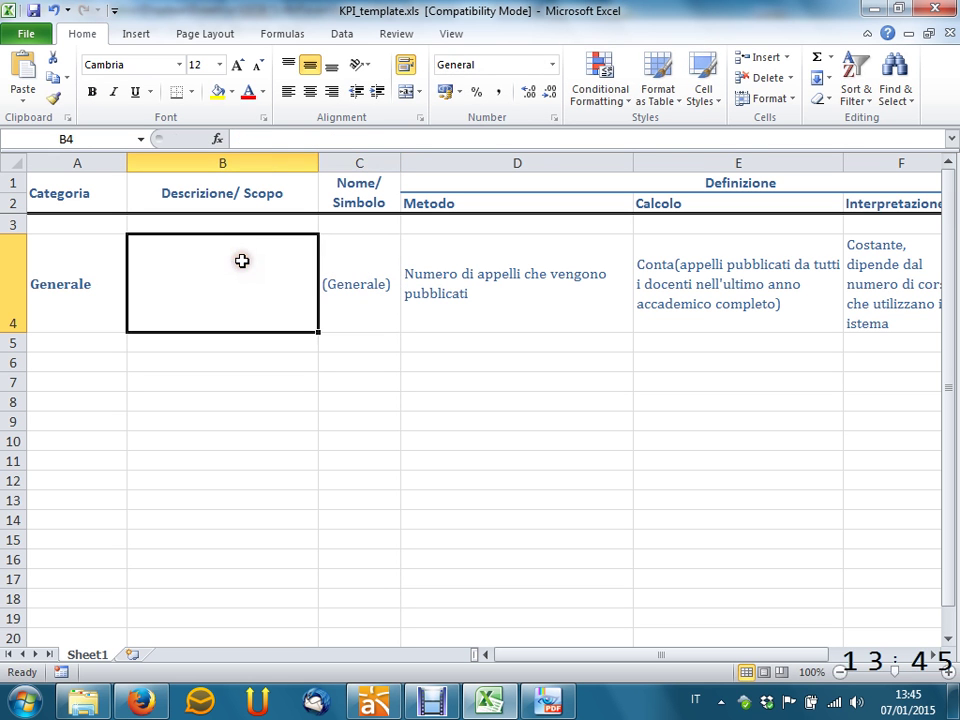
{"action": "key", "text": "ctrl+v"}
Step: Replace the remaining "(Generale)" text in row 4's Nome/Simbolo cell with "Napp"
{"action": "left_click", "coordinate": [360, 252]}
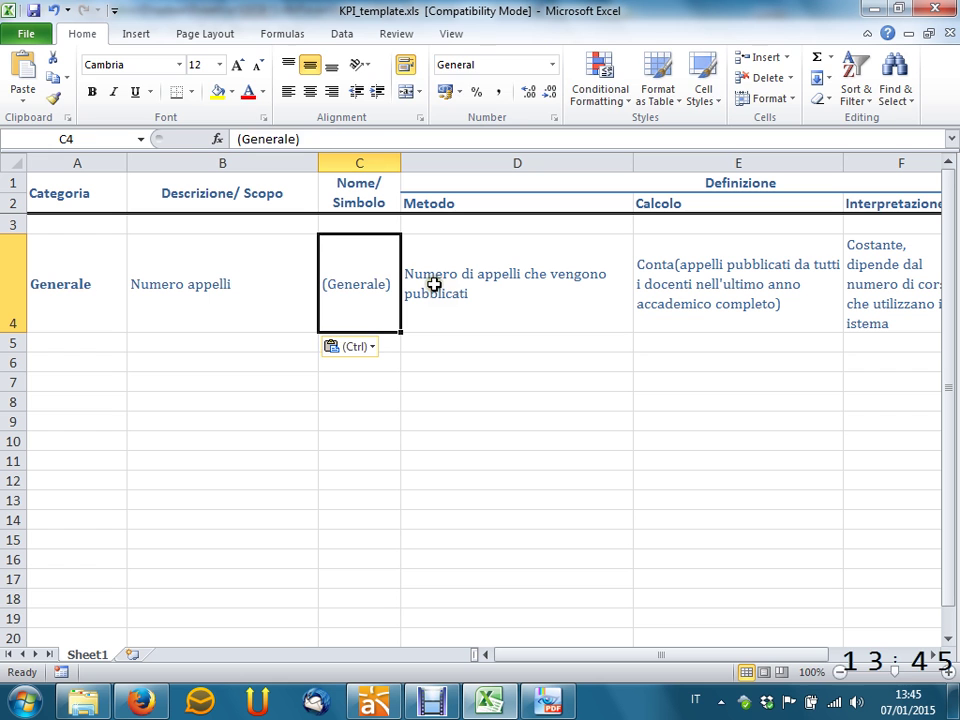
{"action": "key", "text": "BackSpace"}
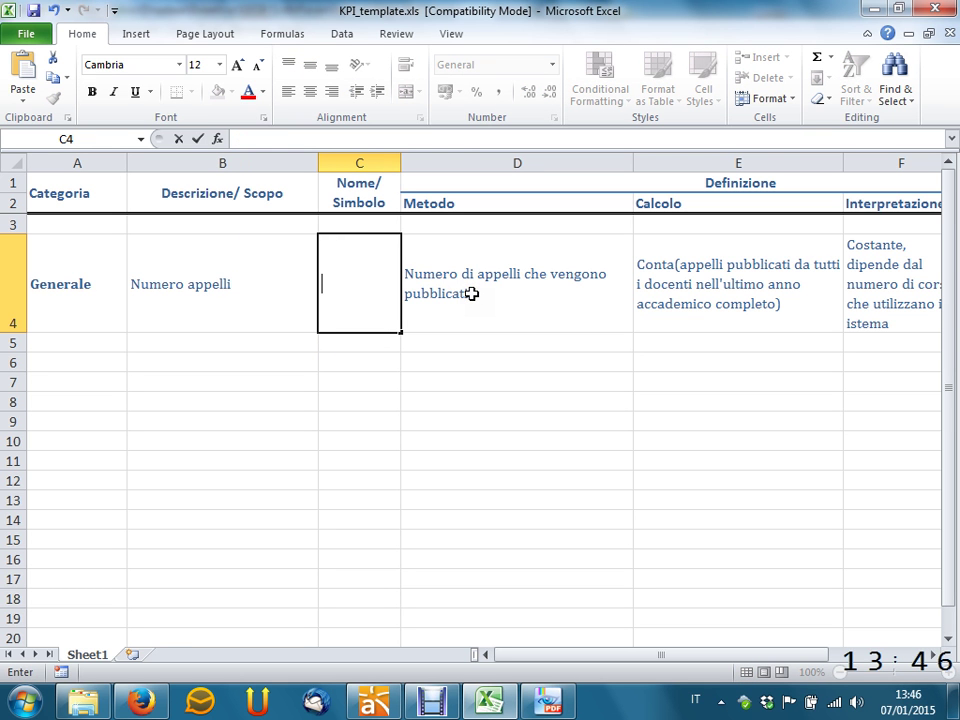
{"action": "type", "text": "Napp"}
{"action": "key", "text": "Left"}
{"action": "key", "text": "Left"}
{"action": "key", "text": "Right"}
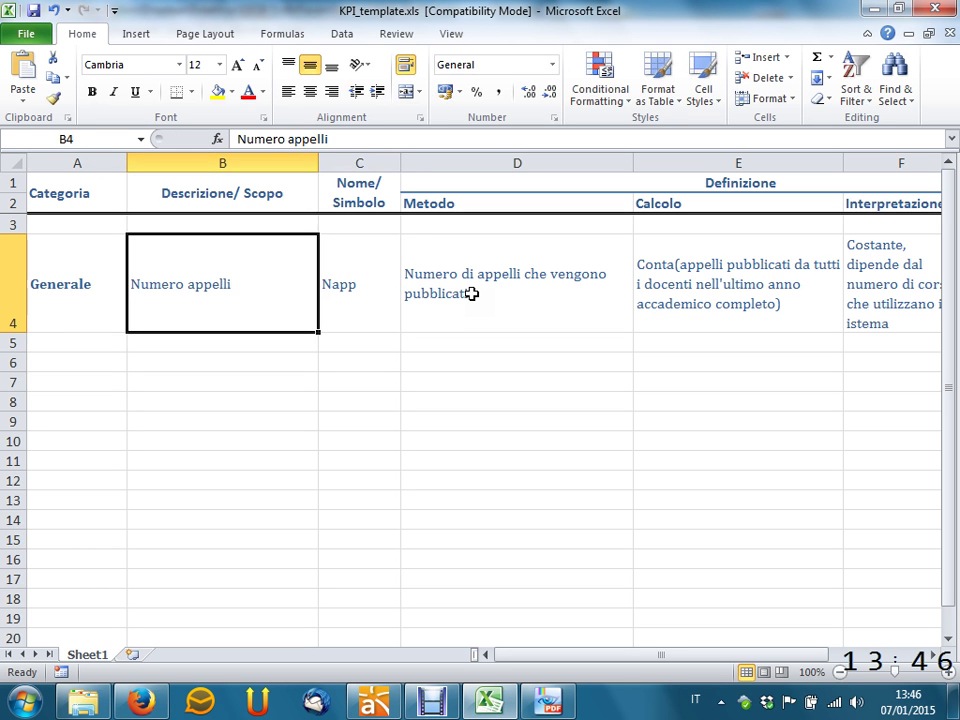
{"action": "left_click", "coordinate": [86, 341]}
{"action": "left_click", "coordinate": [330, 300]}
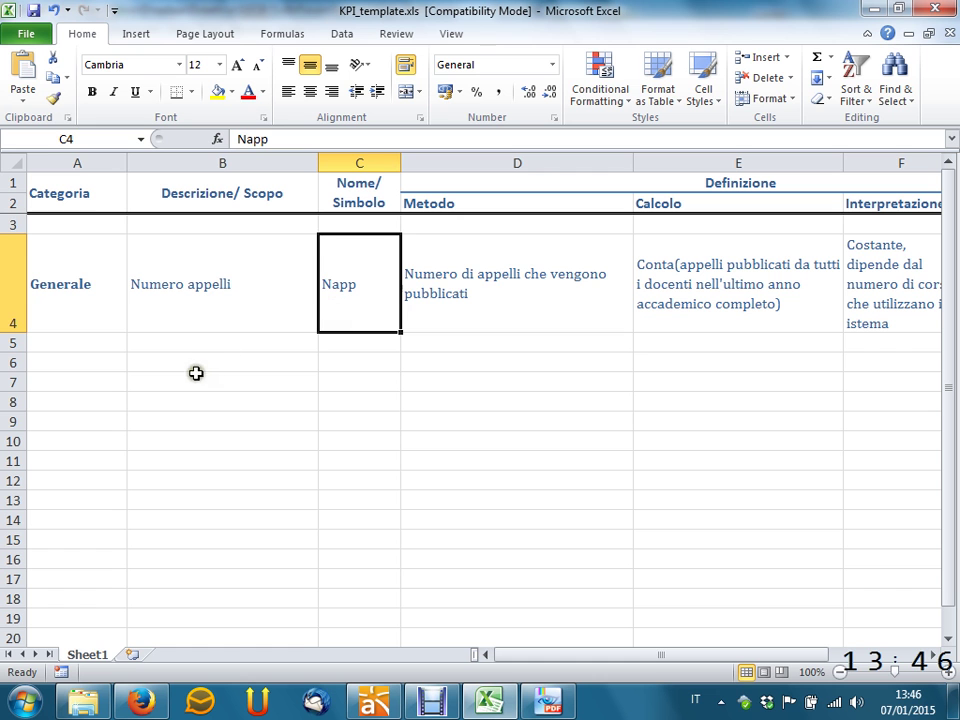
Step: Apply bold formatting to the empty Categoria cell in row 5
{"action": "left_click", "coordinate": [86, 359]}
{"action": "left_click", "coordinate": [92, 341]}
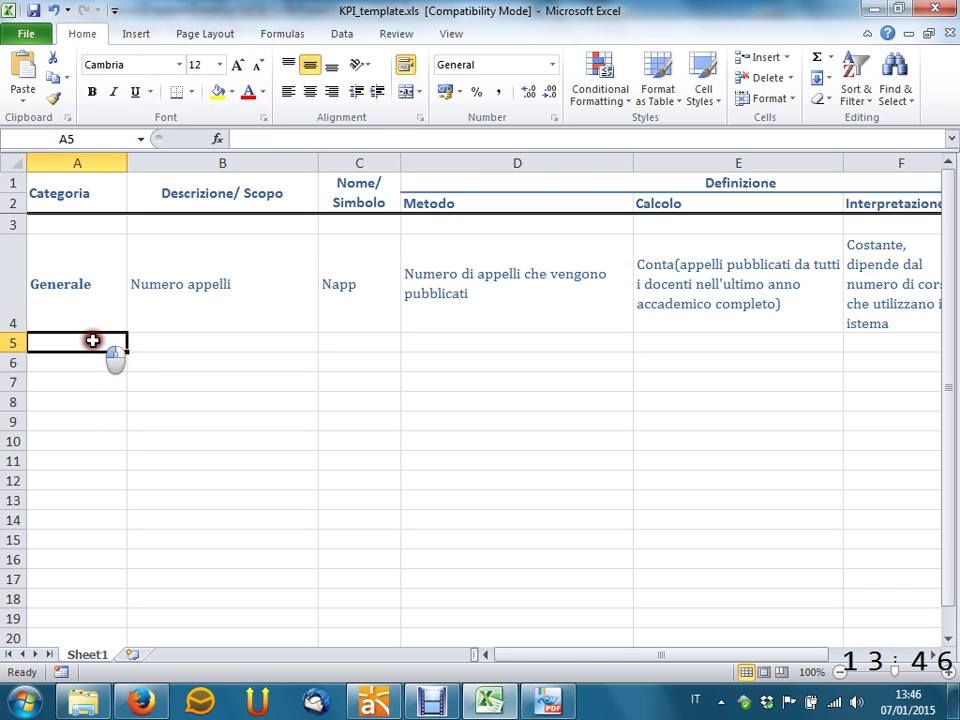
{"action": "key", "text": "ctrl+b"}
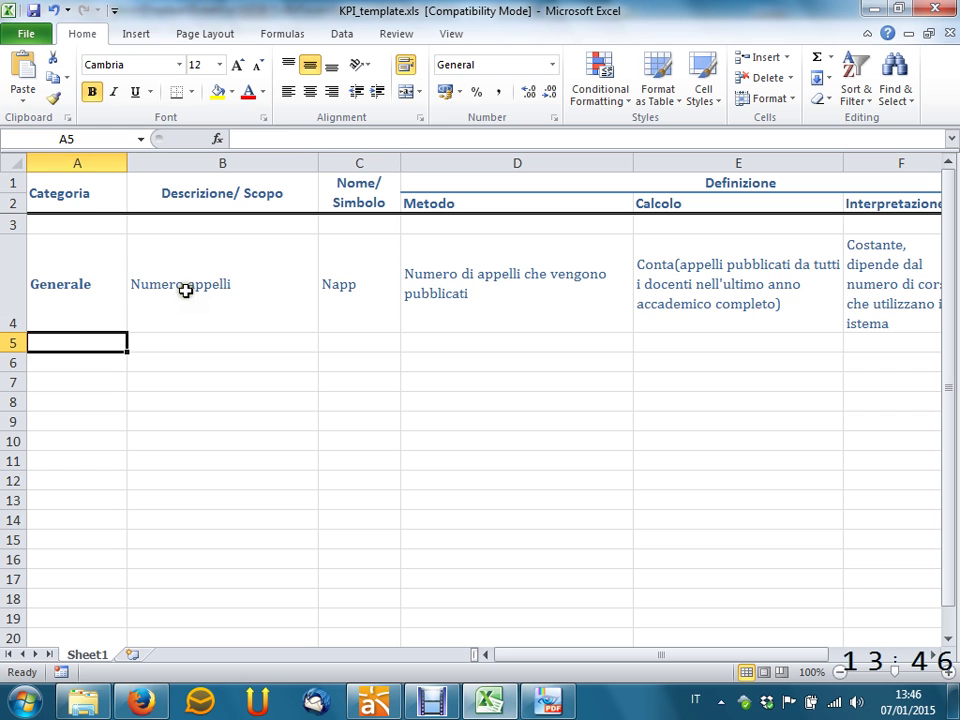
Step: Extend the row 4 Categoria text so it reads "Generale / Input"
{"action": "left_click", "coordinate": [95, 285]}
{"action": "double_click", "coordinate": [100, 285]}
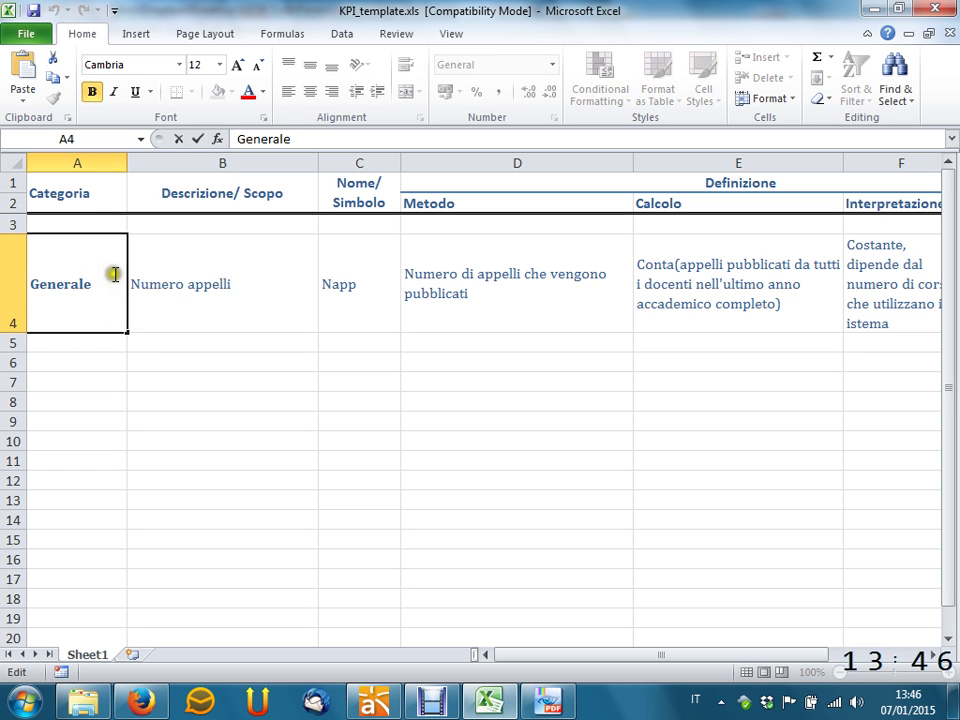
{"action": "type", "text": "/ Input"}
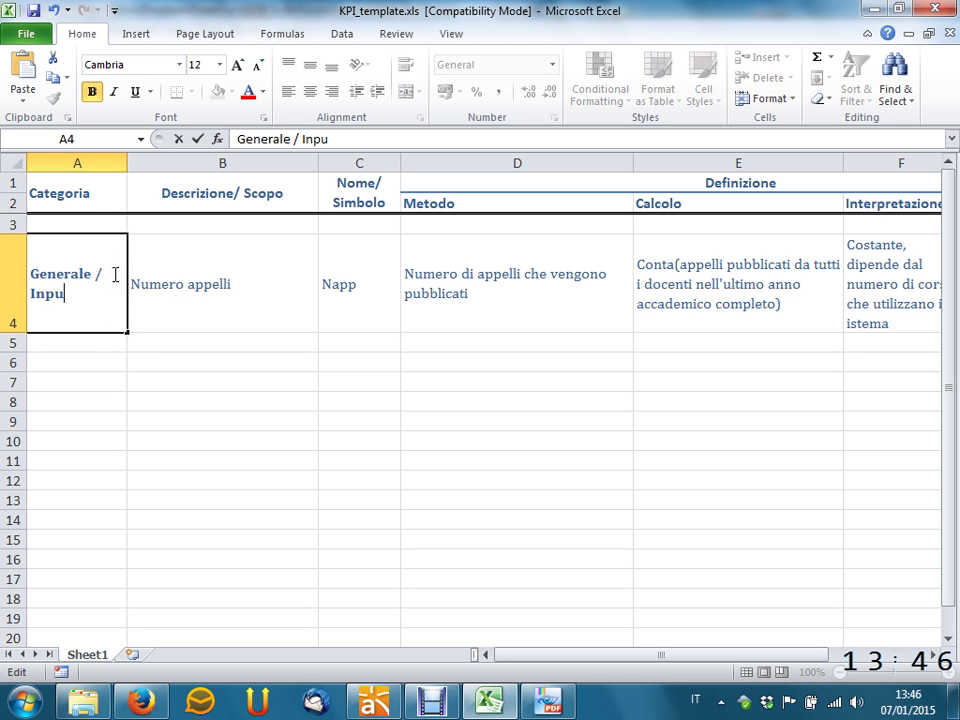
{"action": "key", "text": "Return"}
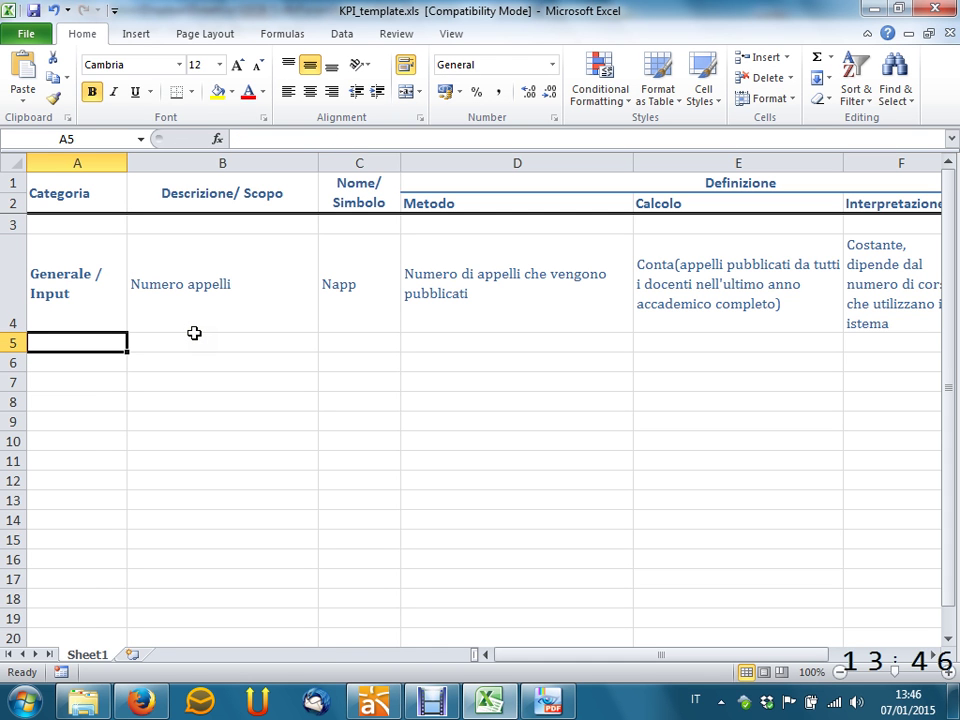
Step: Switch to the 07_KPI_CSF_BSC document in PDF-XChange Viewer to consult the KPI category map
{"action": "left_click", "coordinate": [548, 700]}
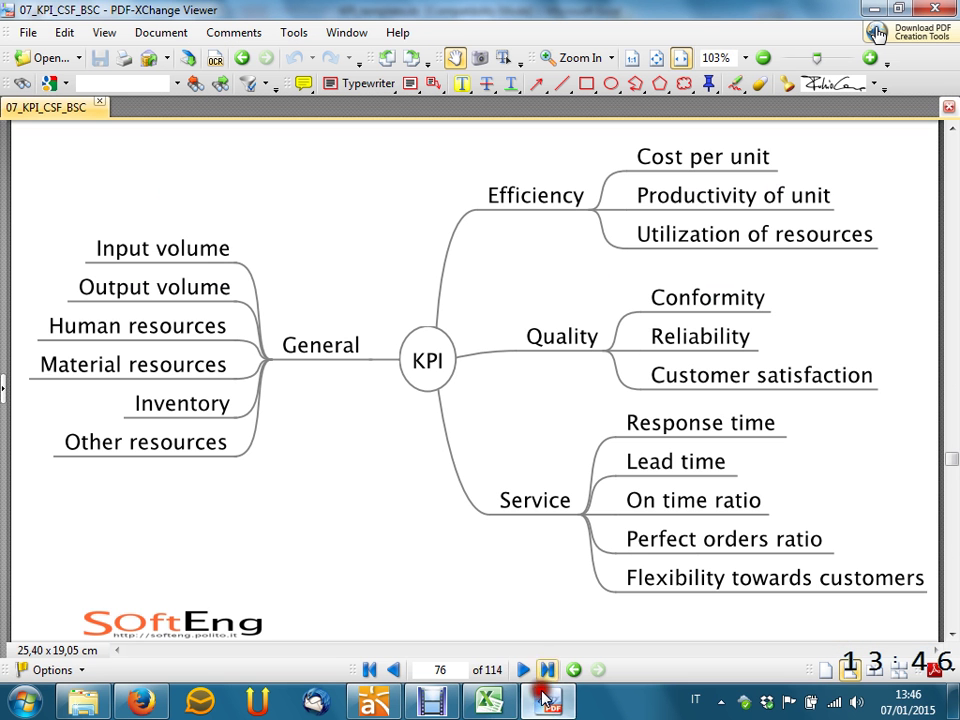
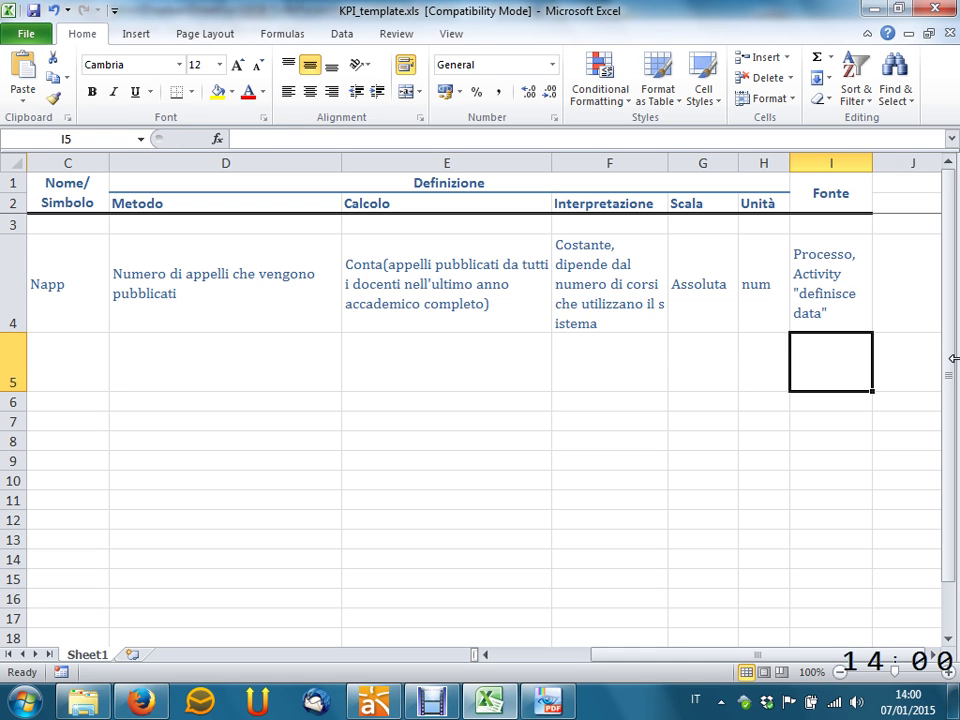
Step: Begin the Fonte entry in row 5 with "Misura del tempo speso nell'activity"
{"action": "type", "text": "Misura del "}
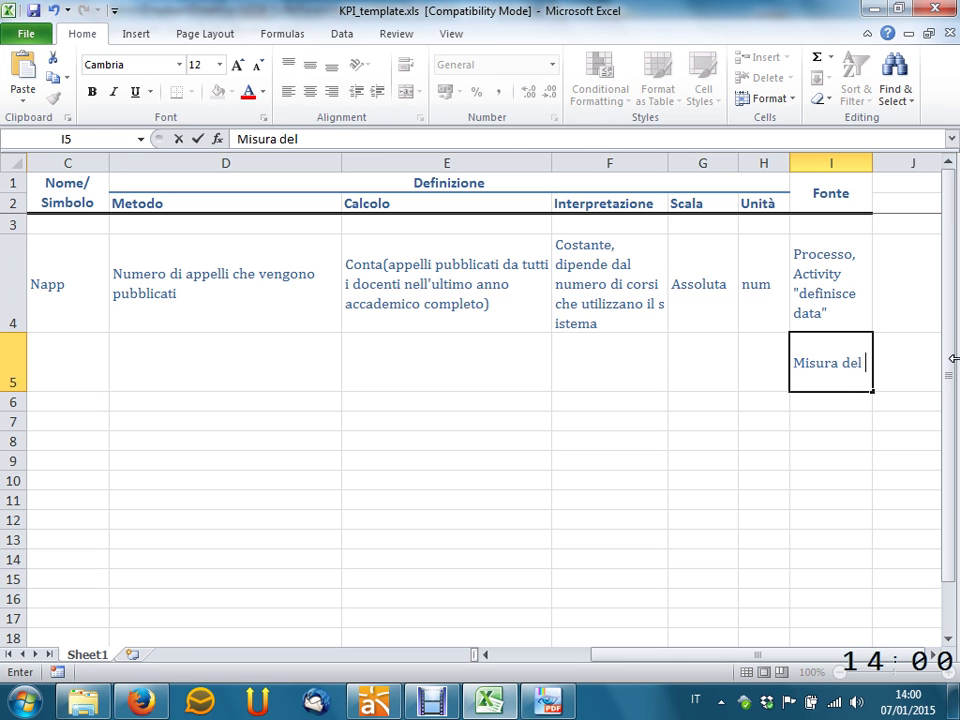
{"action": "type", "text": "temp"}
{"action": "key", "text": "BackSpace"}
{"action": "key", "text": "BackSpace"}
{"action": "type", "text": "tempo s"}
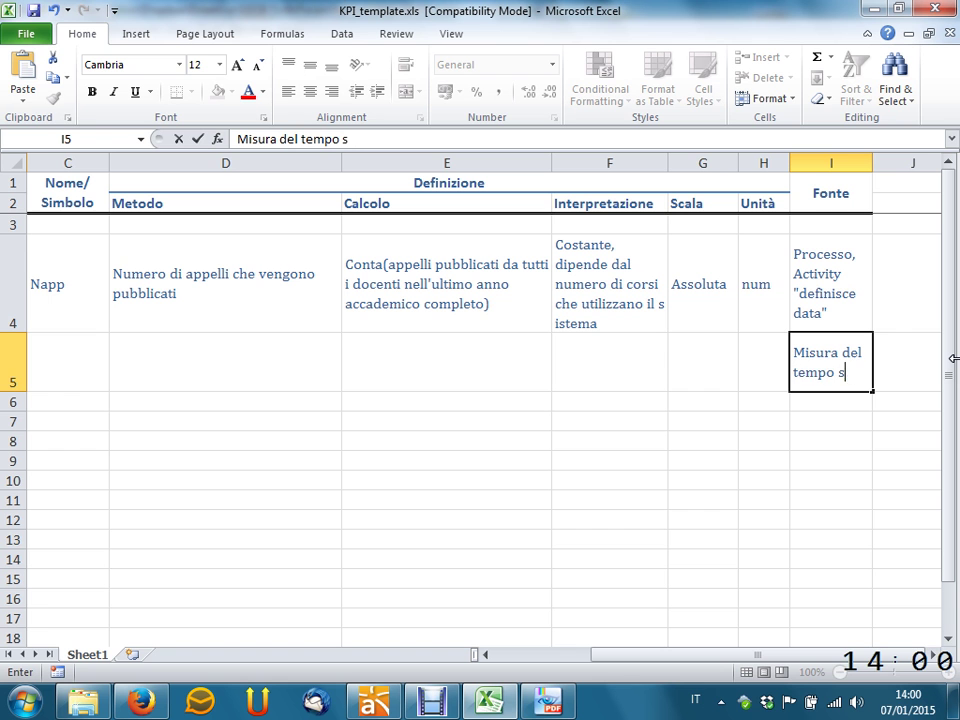
{"action": "type", "text": "peso enn"}
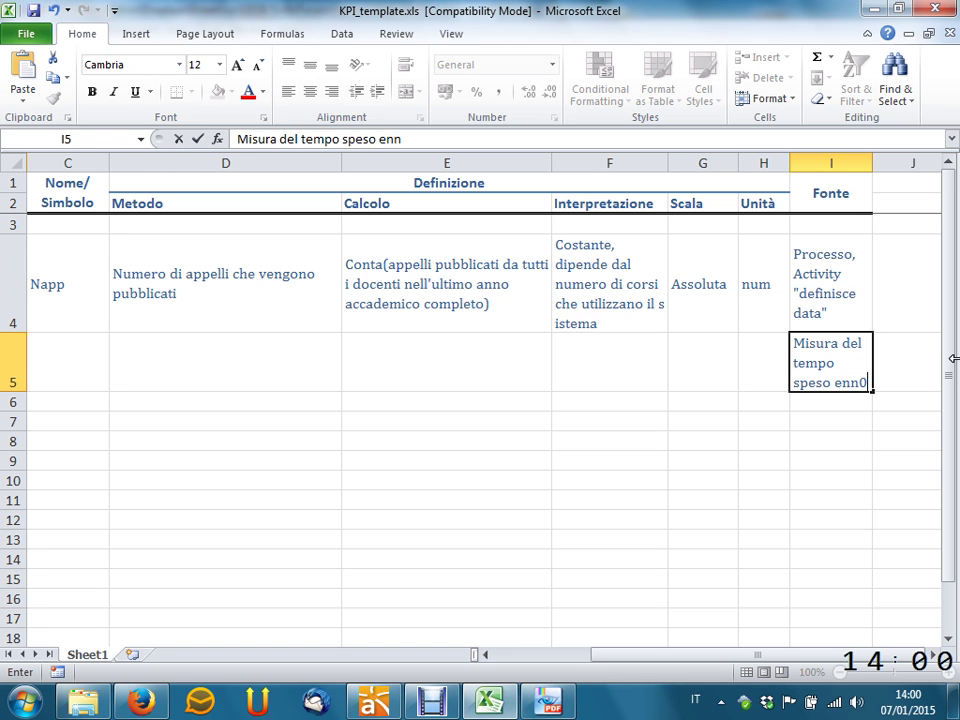
{"action": "key", "text": "BackSpace"}
{"action": "key", "text": "BackSpace"}
{"action": "key", "text": "BackSpace"}
{"action": "type", "text": "nell'act"}
{"action": "key", "text": "BackSpace"}
{"action": "type", "text": "ct"}
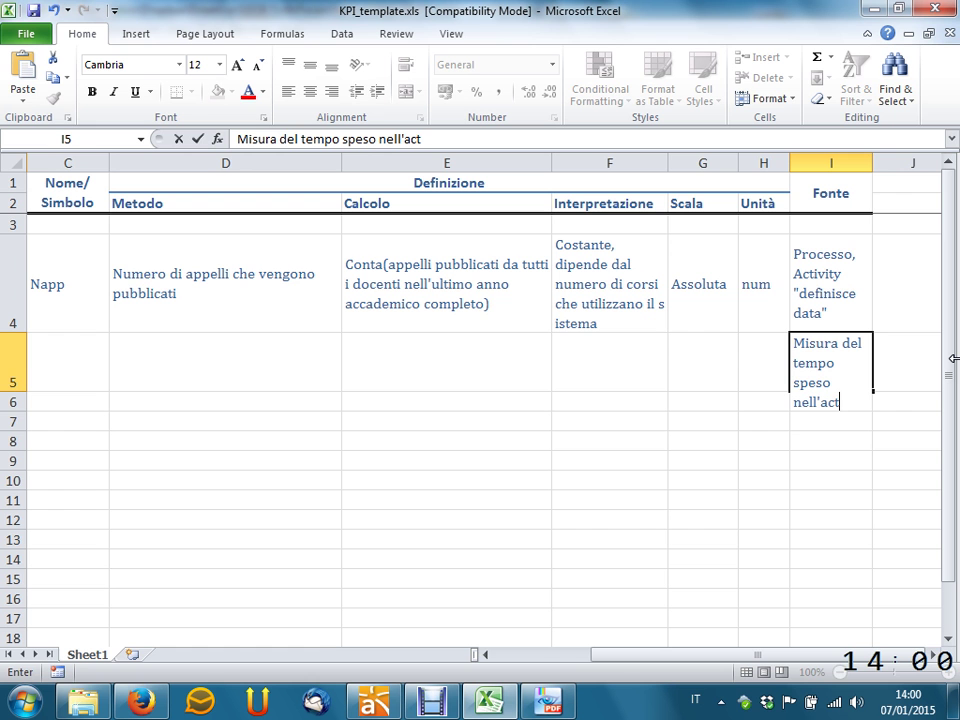
{"action": "type", "text": "ivit"}
{"action": "key", "text": "BackSpace"}
{"action": "type", "text": "vity"}
Step: Check the activity name in the Astah activity diagram and complete the row 5 Fonte entry in Excel with "docente prepara domande e risposte" in quotation marks
{"action": "key", "text": "alt+Tab"}
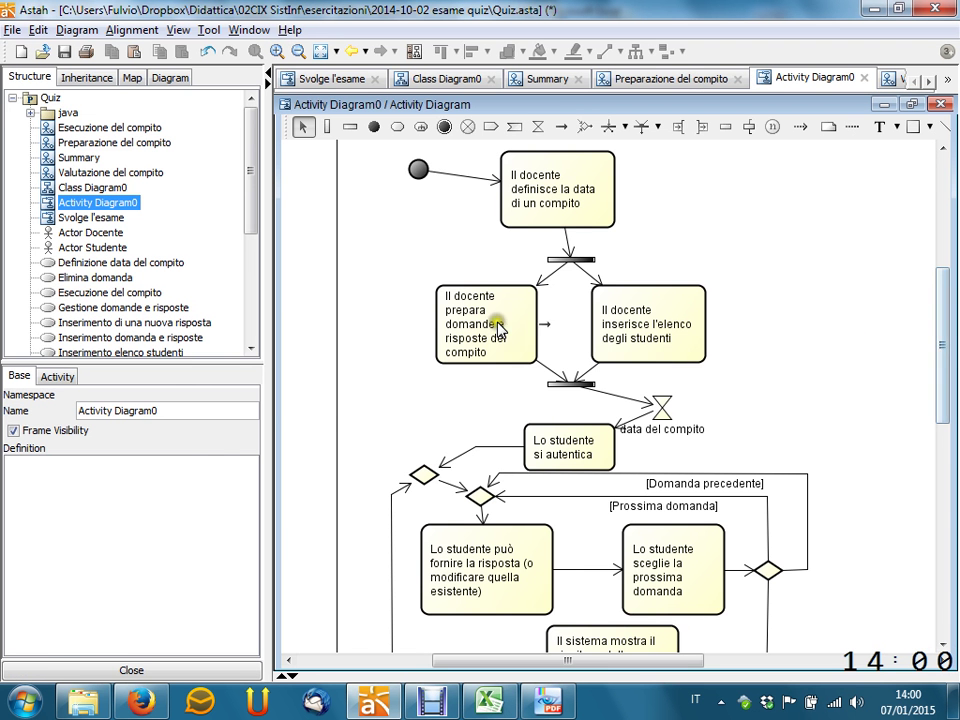
{"action": "key", "text": "alt+Tab"}
{"action": "type", "text": "\""}
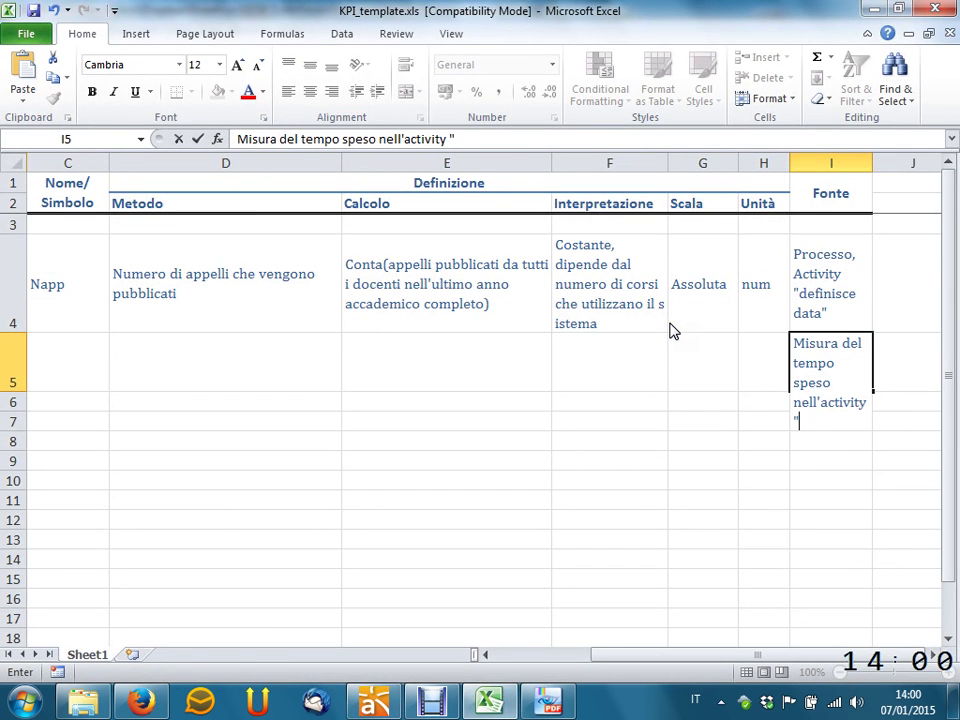
{"action": "type", "text": "docente pre"}
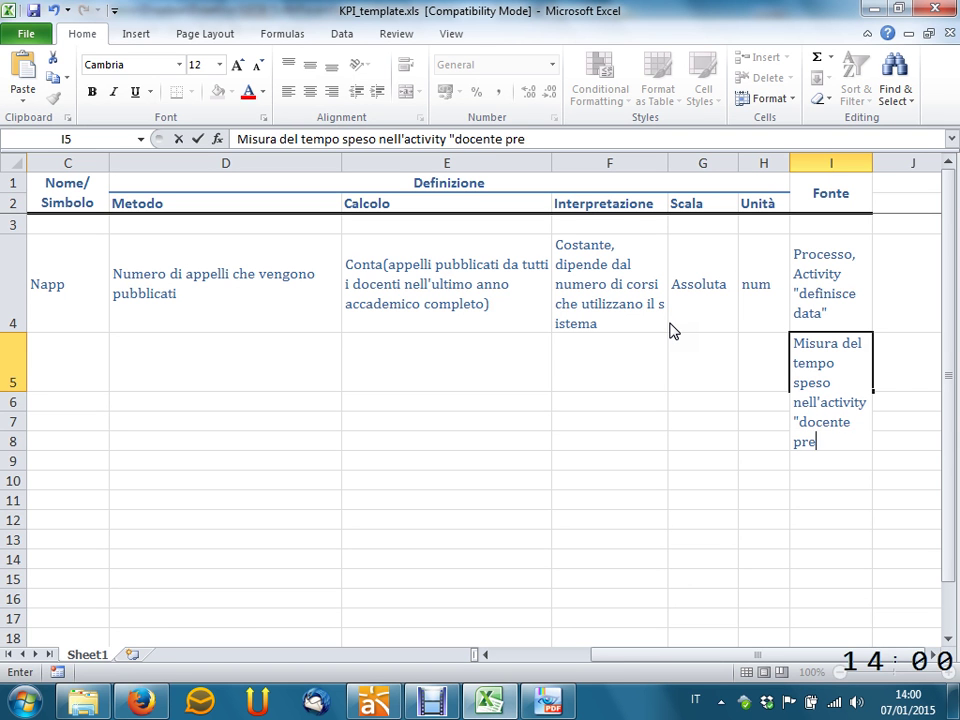
{"action": "type", "text": "para domande e risp"}
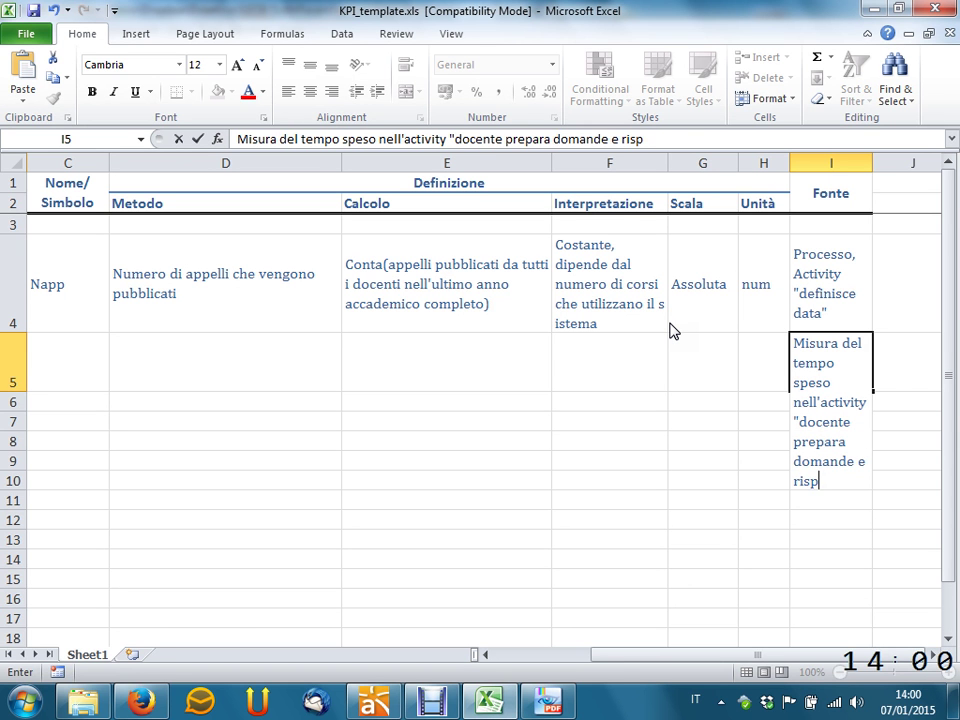
{"action": "type", "text": "oste\""}
{"action": "key", "text": "Return"}
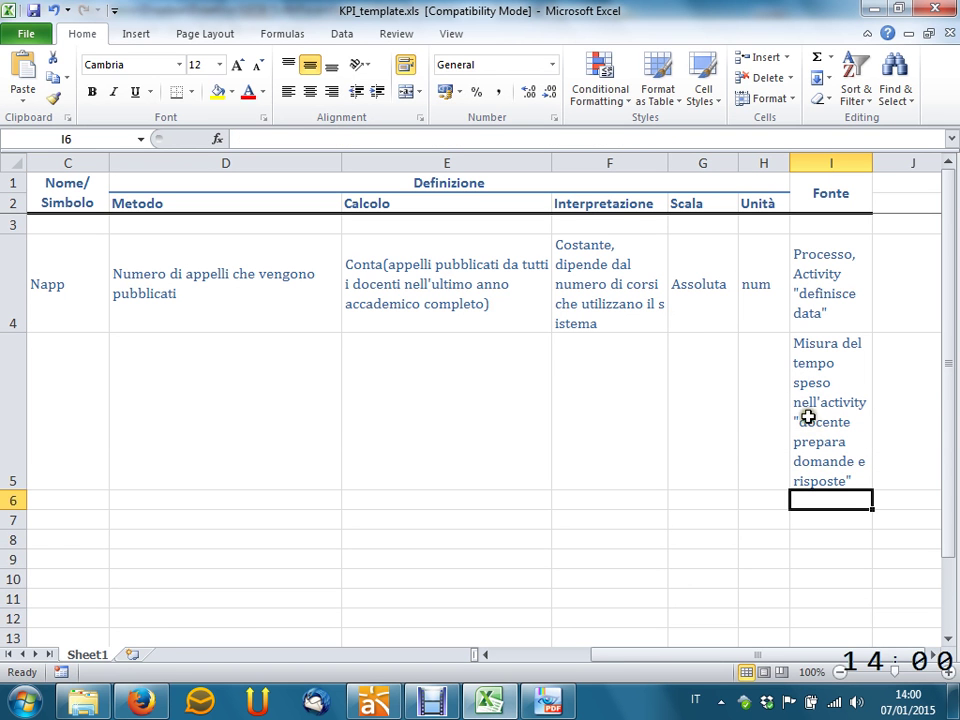
Step: Prefix the row 5 Fonte entry with "Processo:"
{"action": "left_click", "coordinate": [836, 660]}
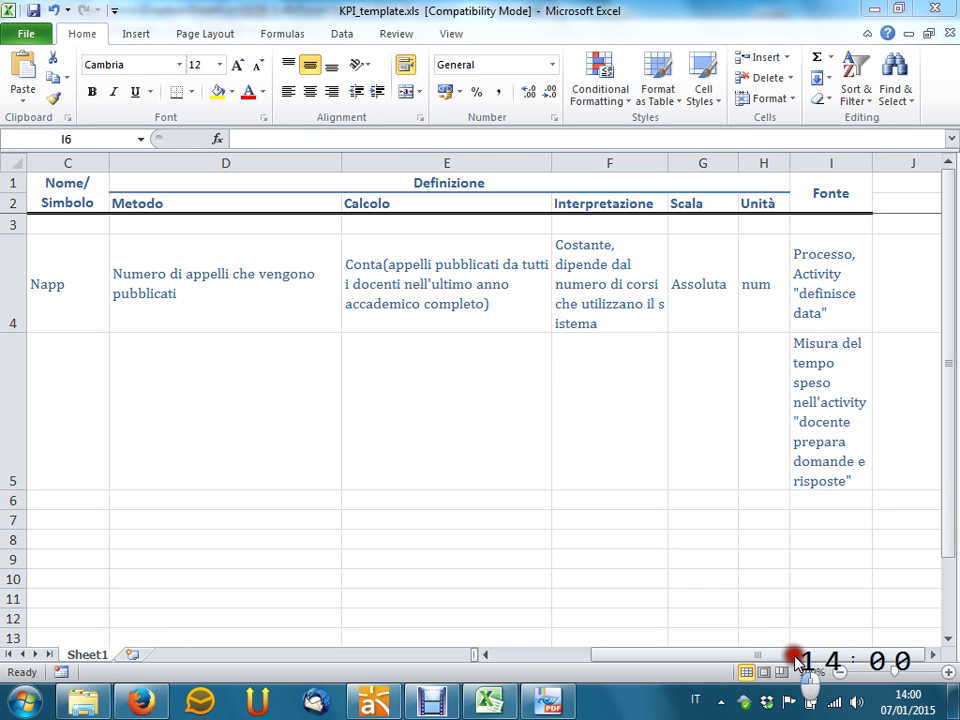
{"action": "left_click", "coordinate": [816, 600]}
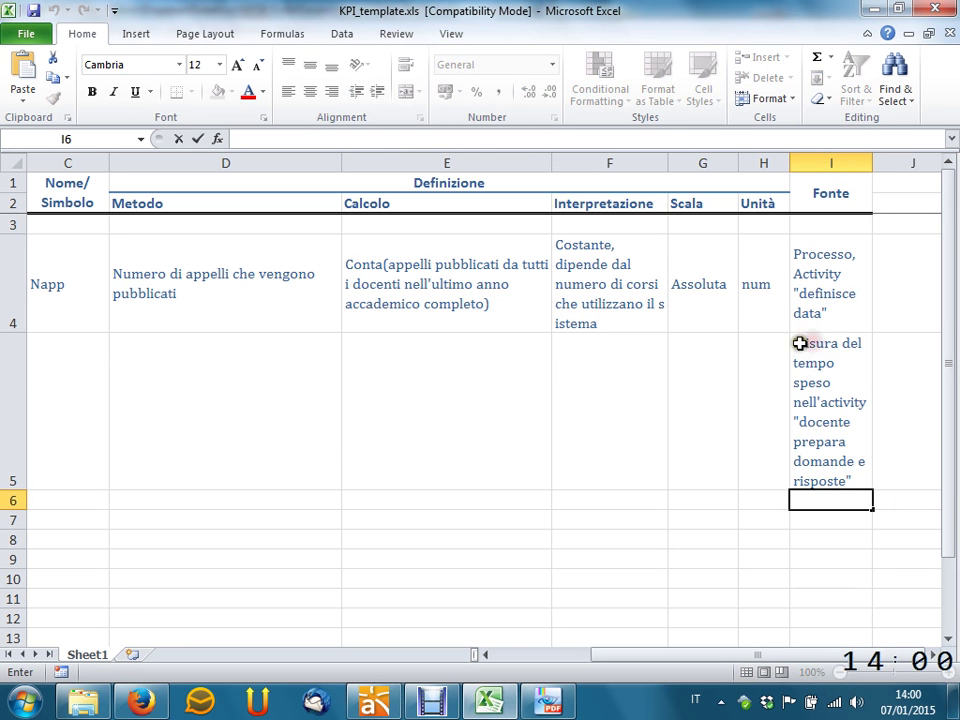
{"action": "left_click", "coordinate": [800, 343]}
{"action": "key", "text": "F2"}
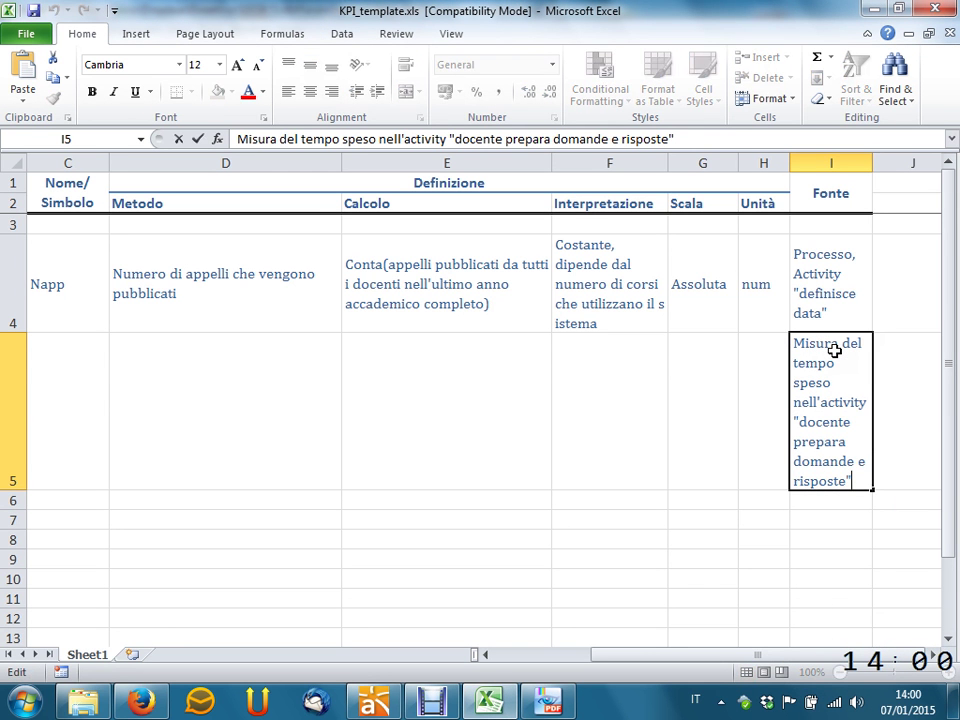
{"action": "key", "text": "Home"}
{"action": "type", "text": "Proc"}
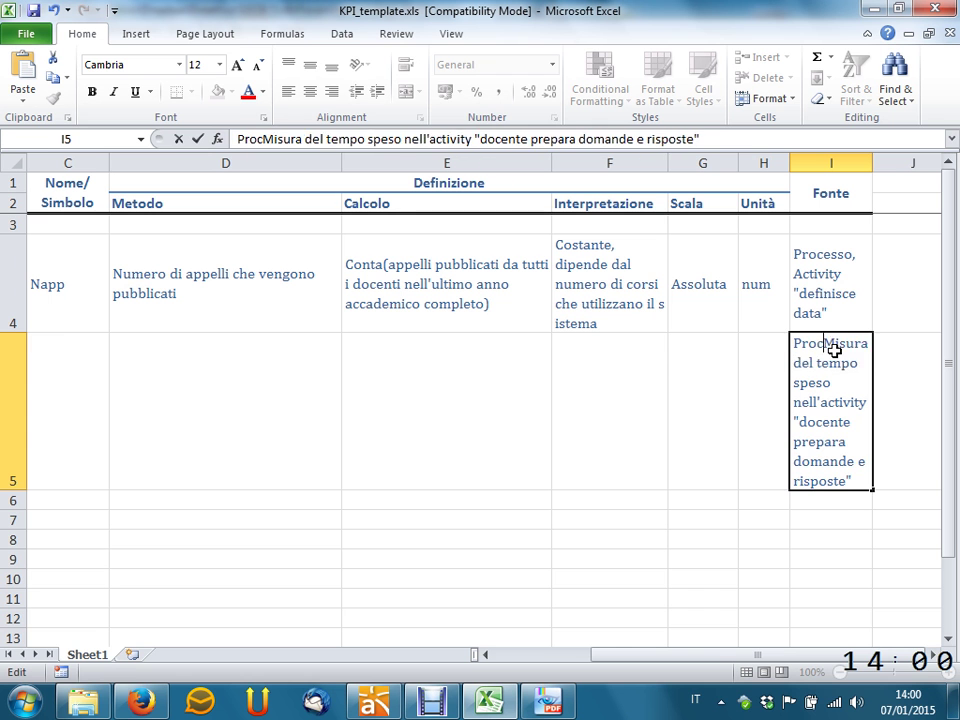
{"action": "type", "text": "esso:"}
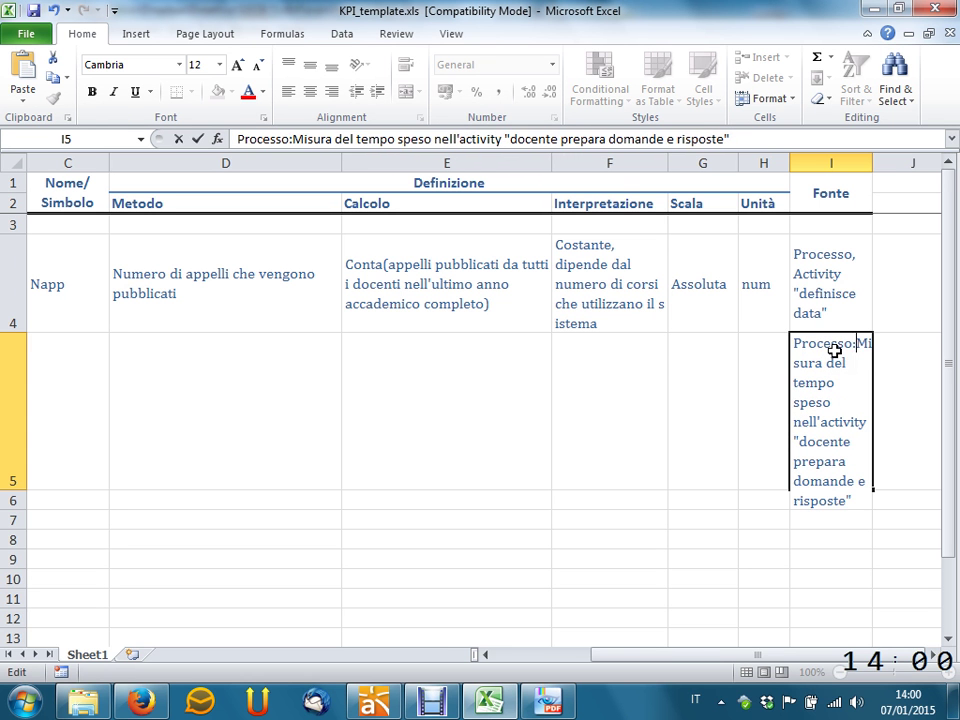
{"action": "key", "text": "Return"}
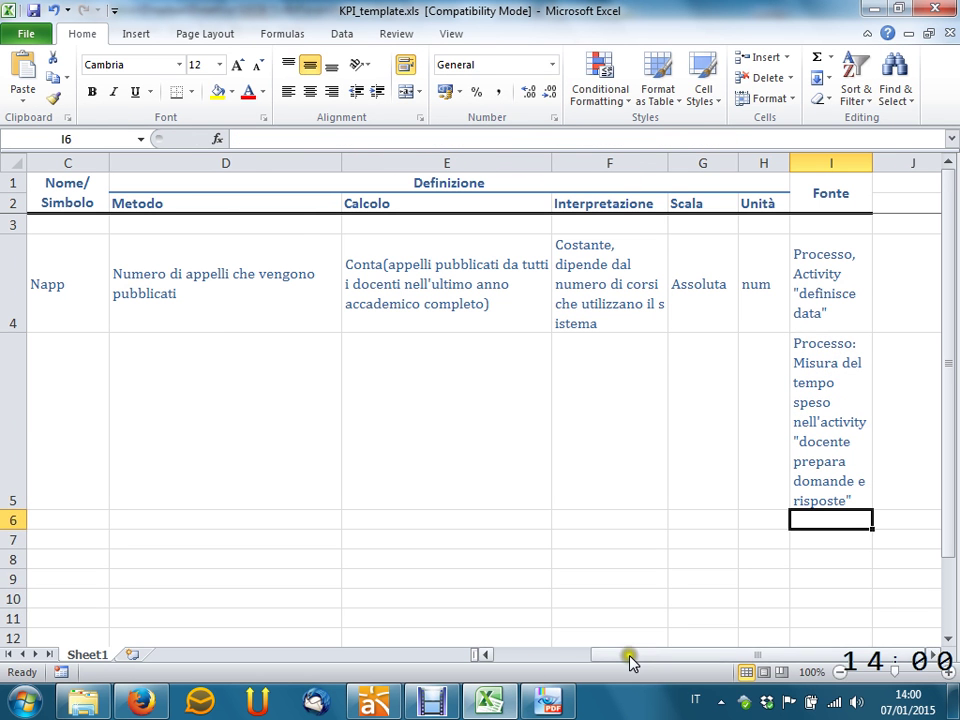
Step: Enter "Tdomande" as the Nome/Simbolo of the row 5 KPI
{"action": "left_click_drag", "start_coordinate": [630, 660], "coordinate": [545, 650]}
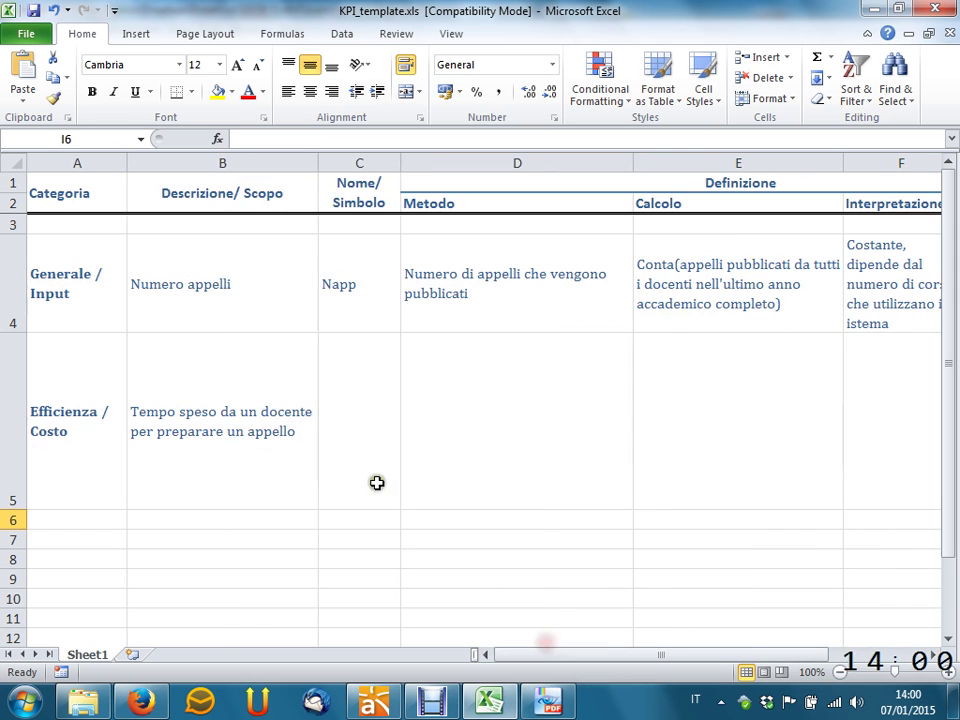
{"action": "left_click", "coordinate": [362, 454]}
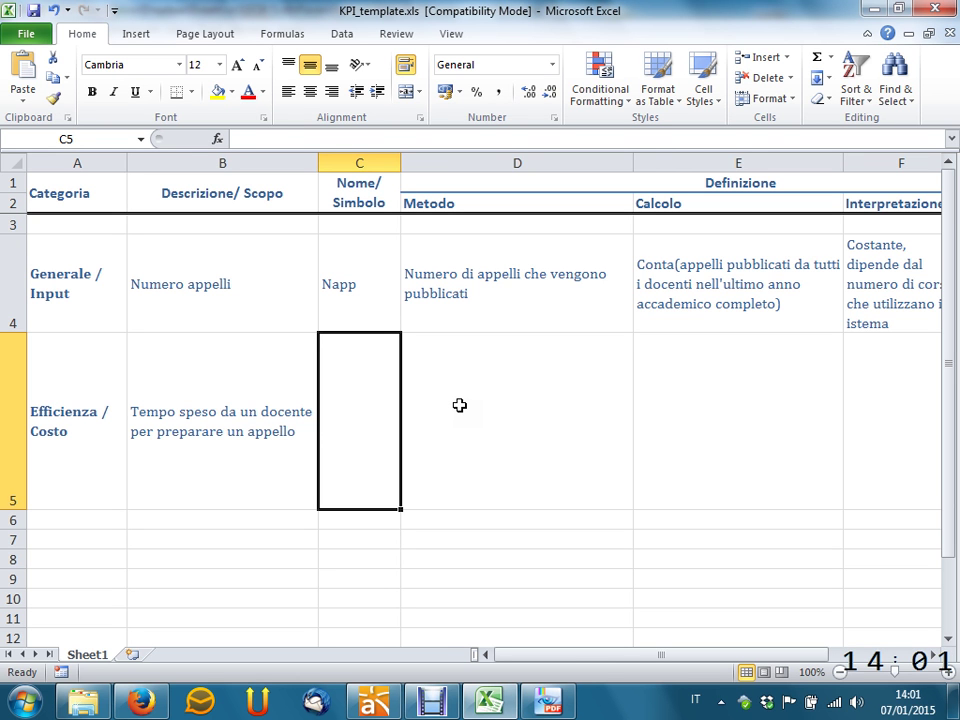
{"action": "type", "text": "T"}
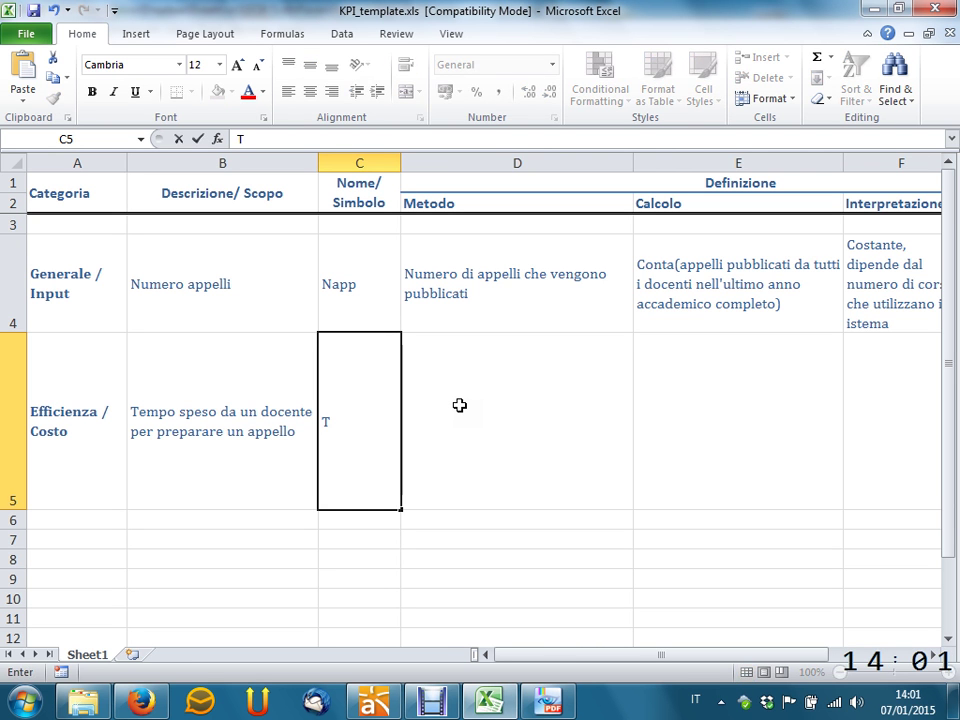
{"action": "type", "text": "domande"}
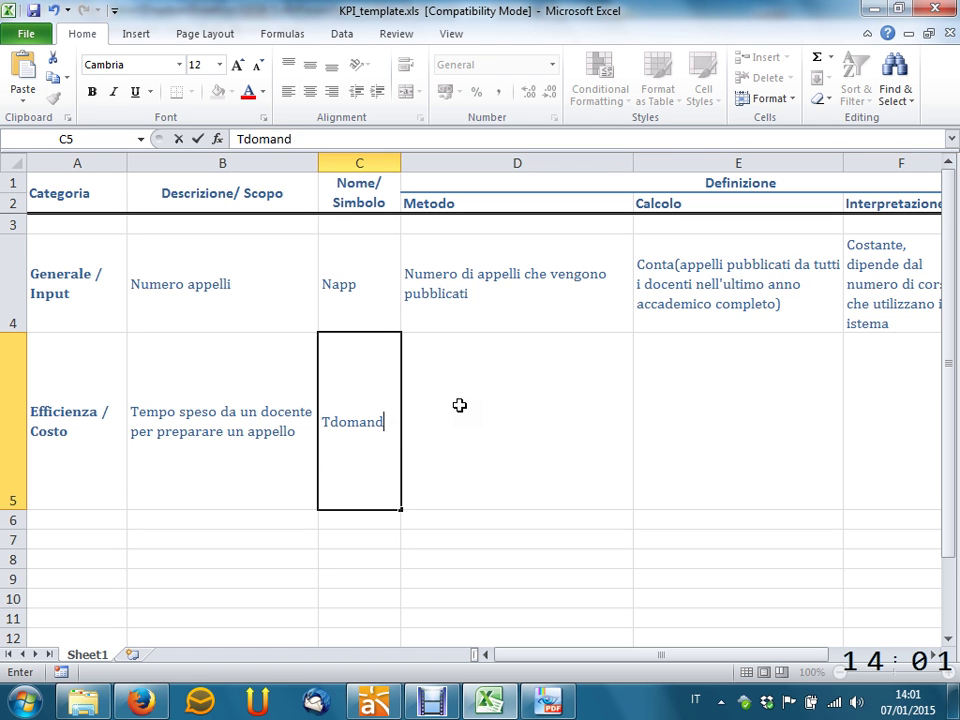
{"action": "key", "text": "Tab"}
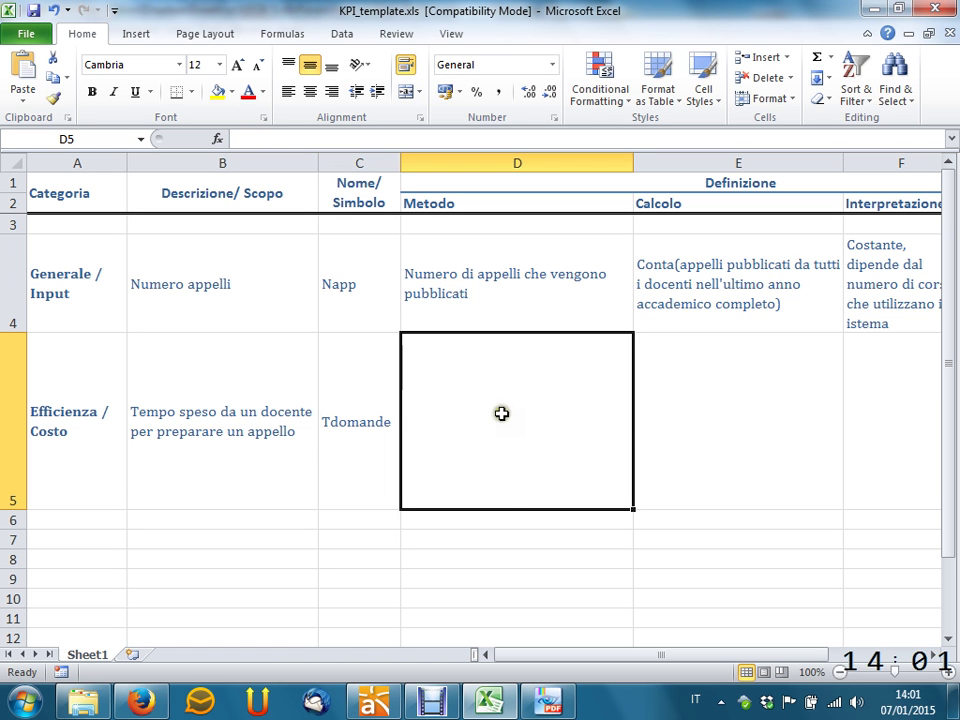
Step: Enter the row 5 Metodo as "Valutazione dell'intervallo di tempo in cui il docente è nella funzionalità di editing domane e risposte"
{"action": "left_click_drag", "start_coordinate": [522, 655], "coordinate": [553, 652]}
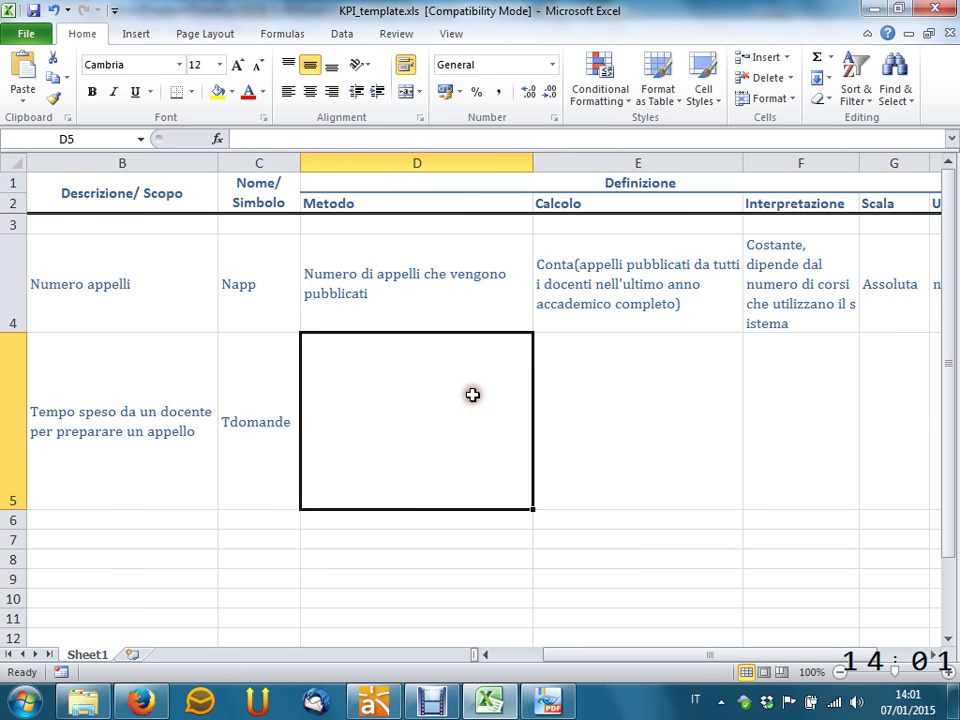
{"action": "type", "text": "Valutazion"}
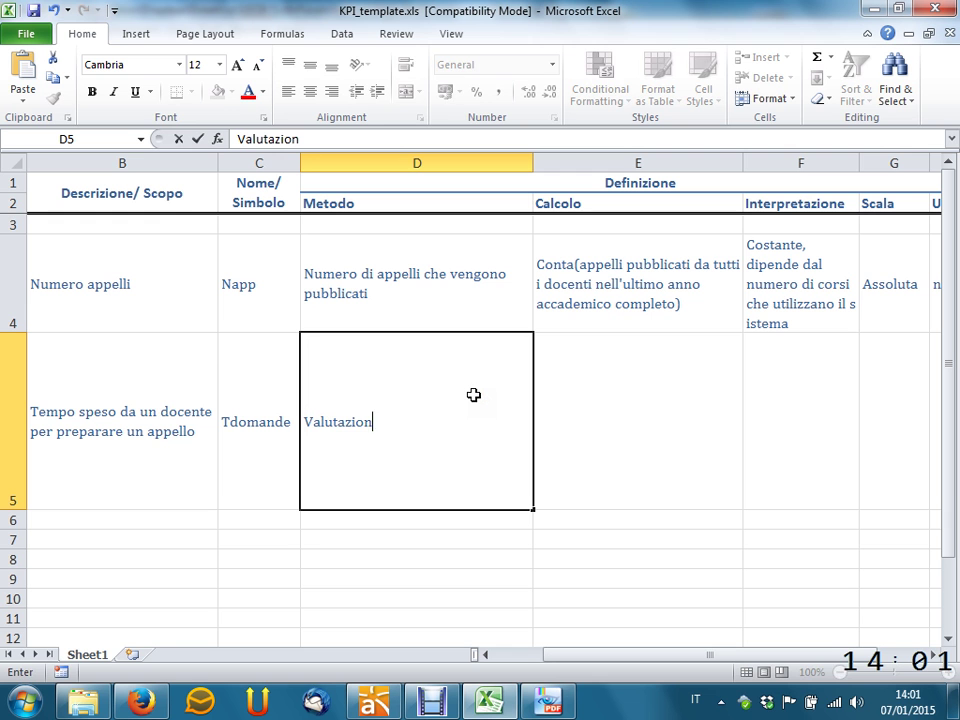
{"action": "type", "text": "e dell'inte"}
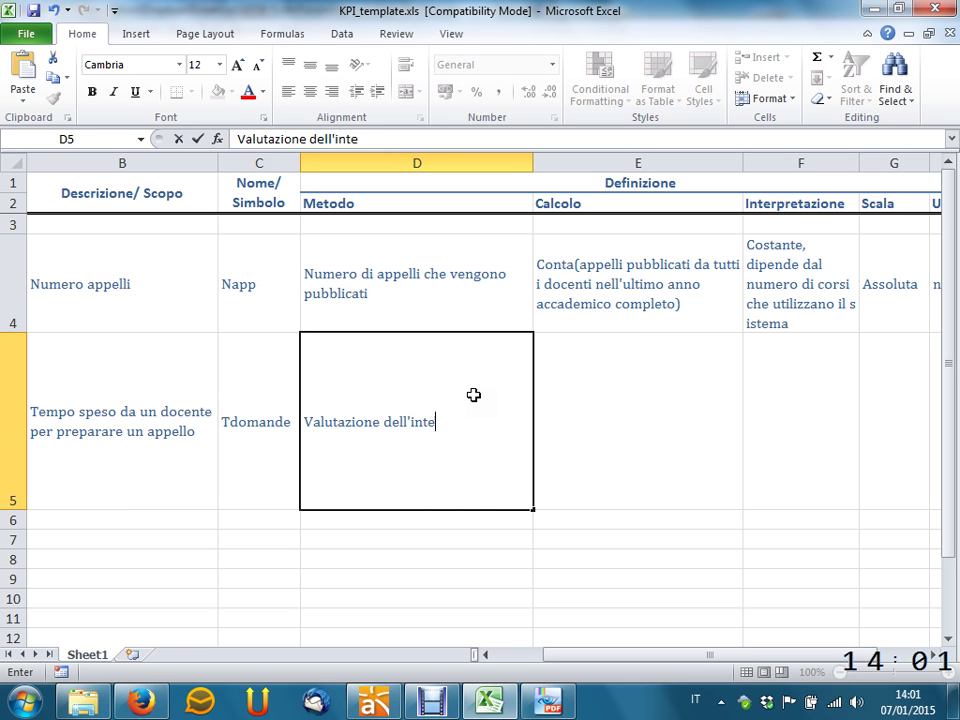
{"action": "type", "text": "rvallo did"}
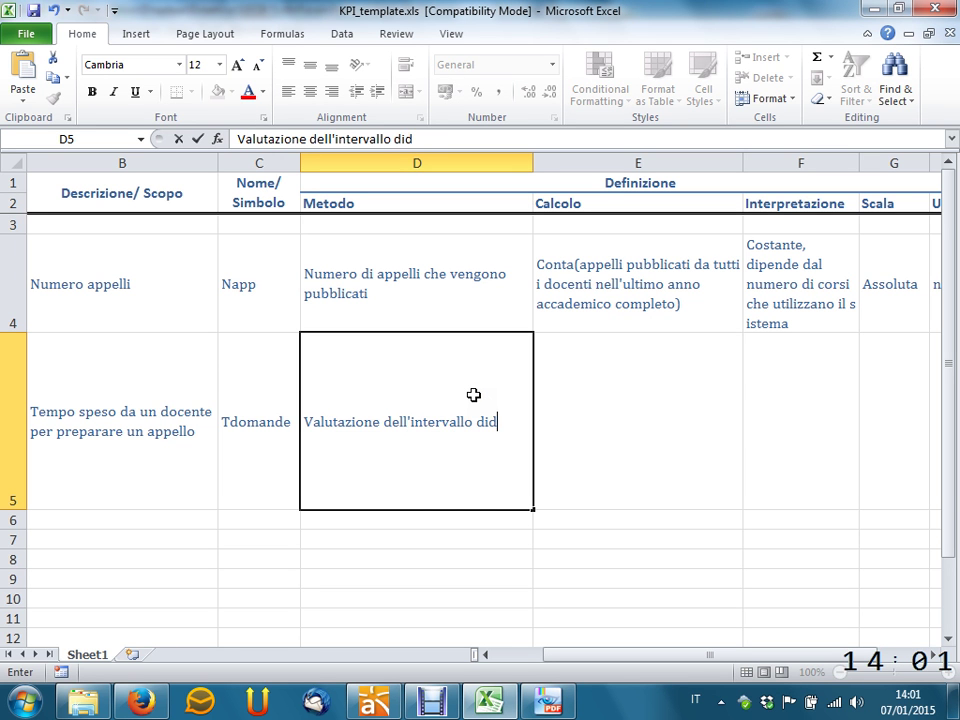
{"action": "key", "text": "BackSpace"}
{"action": "type", "text": "tempo n"}
{"action": "key", "text": "BackSpace"}
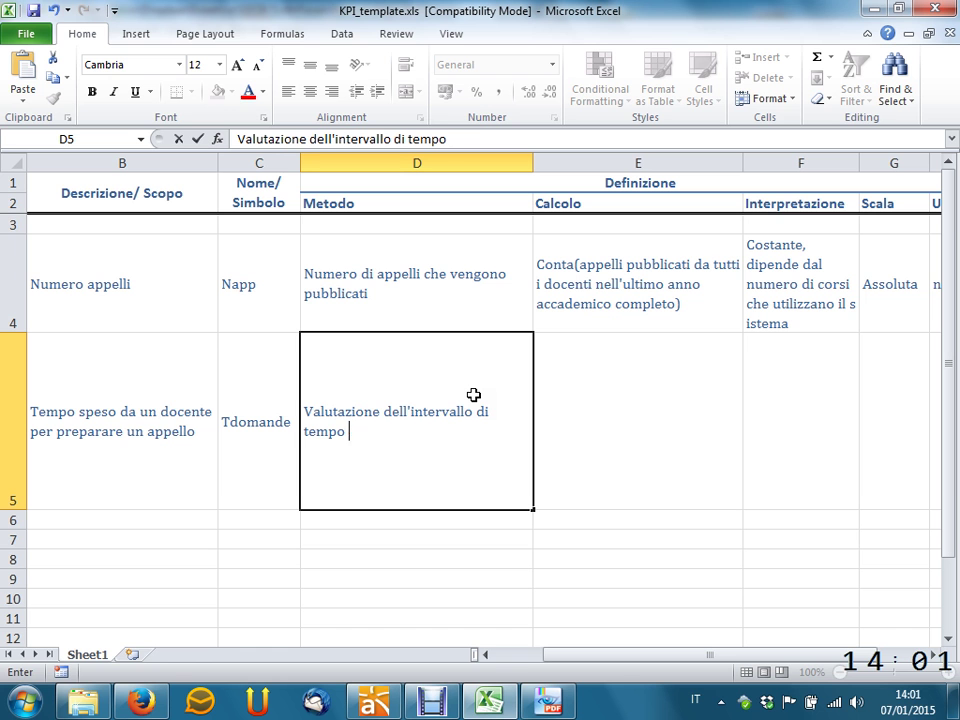
{"action": "type", "text": "in cui il docent"}
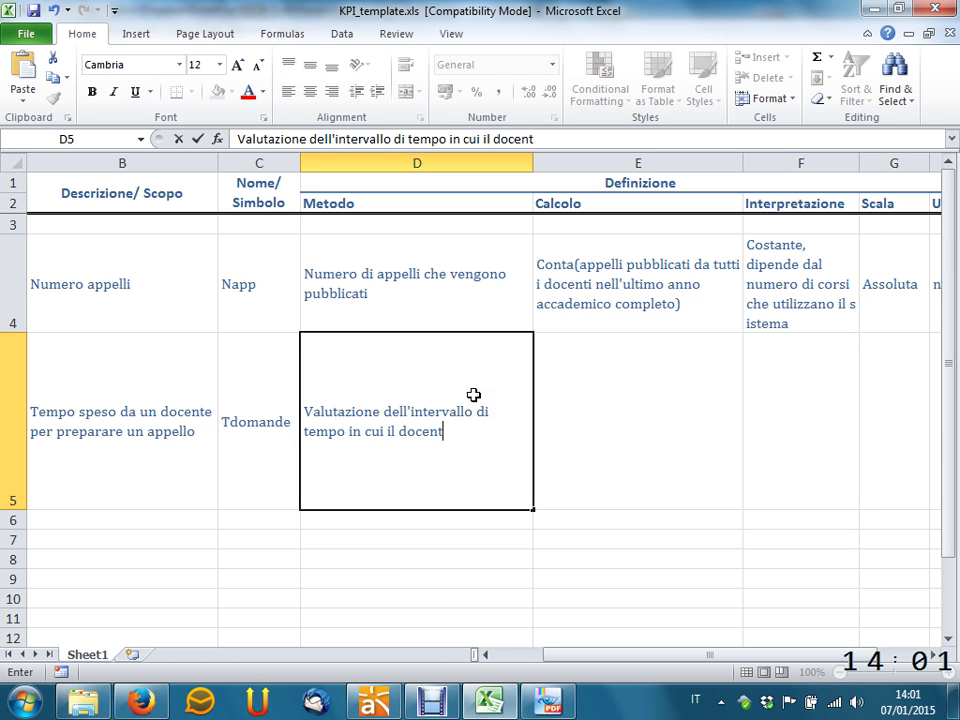
{"action": "type", "text": "e s"}
{"action": "key", "text": "BackSpace"}
{"action": "type", "text": "è nella "}
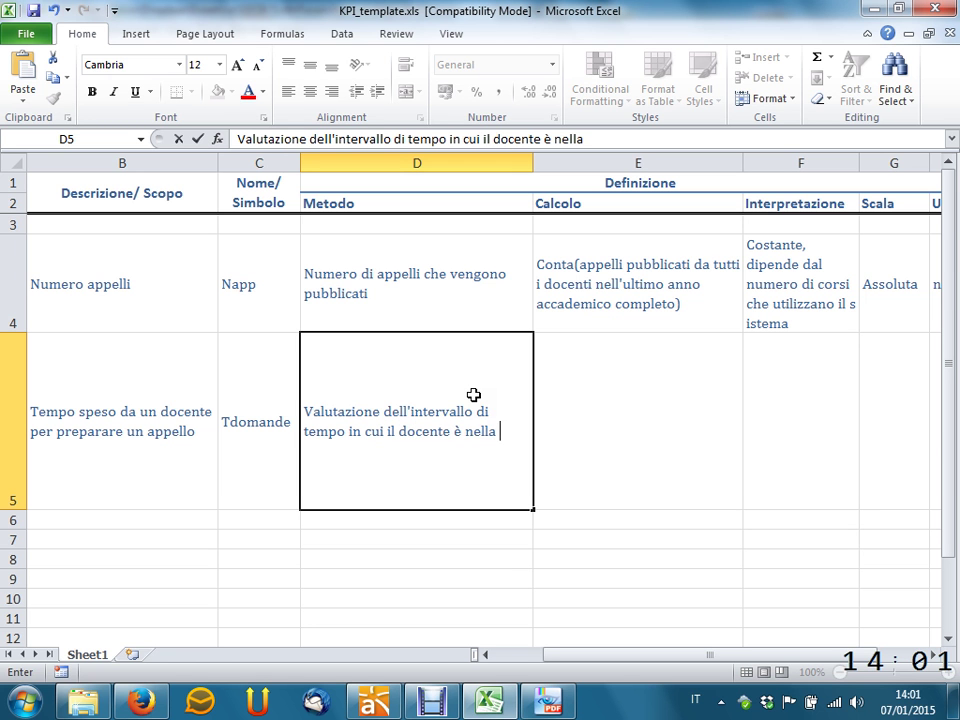
{"action": "type", "text": "funzionalità di p"}
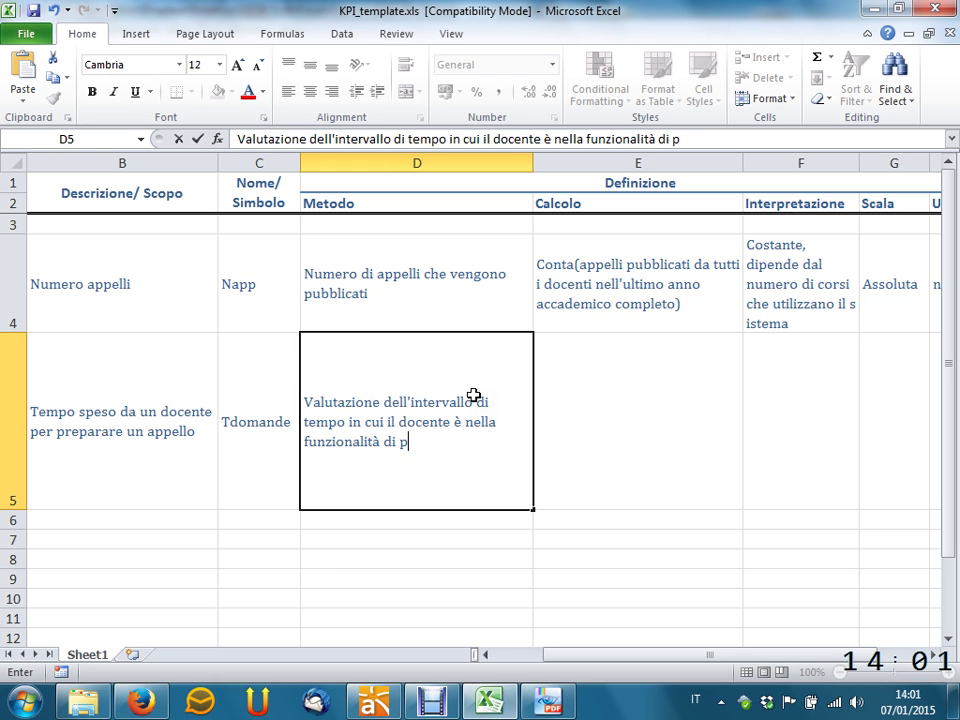
{"action": "key", "text": "BackSpace"}
{"action": "type", "text": "di"}
{"action": "key", "text": "BackSpace"}
{"action": "key", "text": "BackSpace"}
{"action": "type", "text": "editing domane e r"}
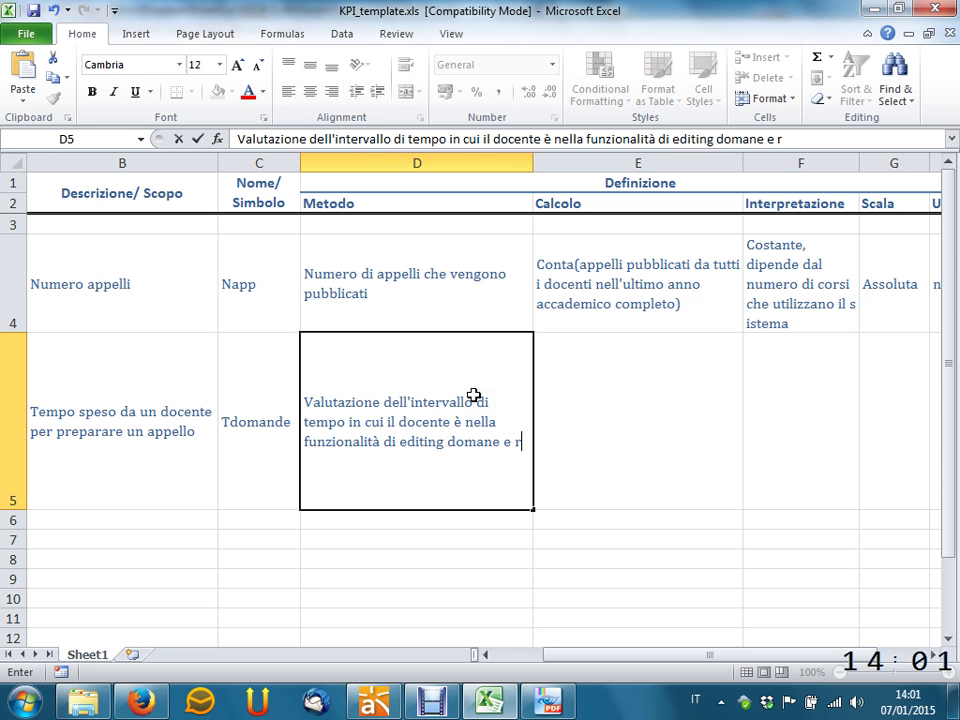
{"action": "type", "text": "isposte"}
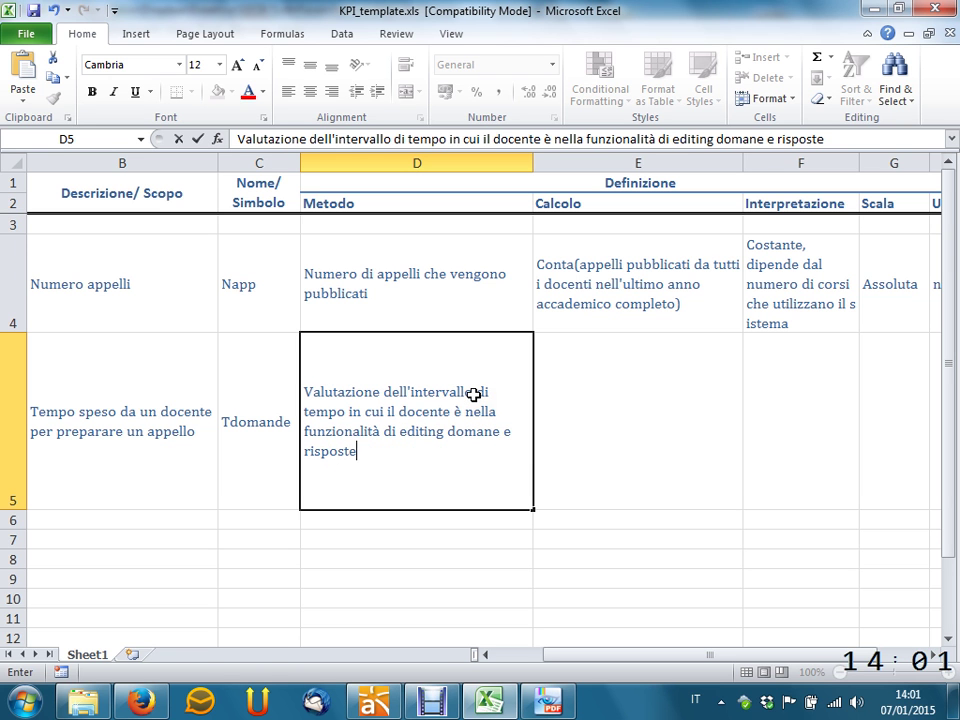
Step: Correct the misspelled word "domane" to "domande" in the row 5 Metodo text
{"action": "key", "text": "F2"}
{"action": "key", "text": "Up"}
{"action": "key", "text": "Right"}
{"action": "key", "text": "Right"}
{"action": "key", "text": "Right"}
{"action": "key", "text": "Right"}
{"action": "key", "text": "Right"}
{"action": "key", "text": "Right"}
{"action": "key", "text": "Right"}
{"action": "key", "text": "Right"}
{"action": "key", "text": "Right"}
{"action": "key", "text": "Right"}
{"action": "key", "text": "Right"}
{"action": "key", "text": "Right"}
{"action": "key", "text": "Right"}
{"action": "key", "text": "Right"}
{"action": "key", "text": "Right"}
{"action": "key", "text": "Right"}
{"action": "key", "text": "Right"}
{"action": "key", "text": "Right"}
{"action": "key", "text": "Right"}
{"action": "key", "text": "Right"}
{"action": "key", "text": "Left"}
{"action": "key", "text": "Left"}
{"action": "type", "text": "d"}
{"action": "key", "text": "Return"}
Step: Begin the row 5 Calcolo entry with "Somma(tempo permanenza nell'activity"
{"action": "key", "text": "Left"}
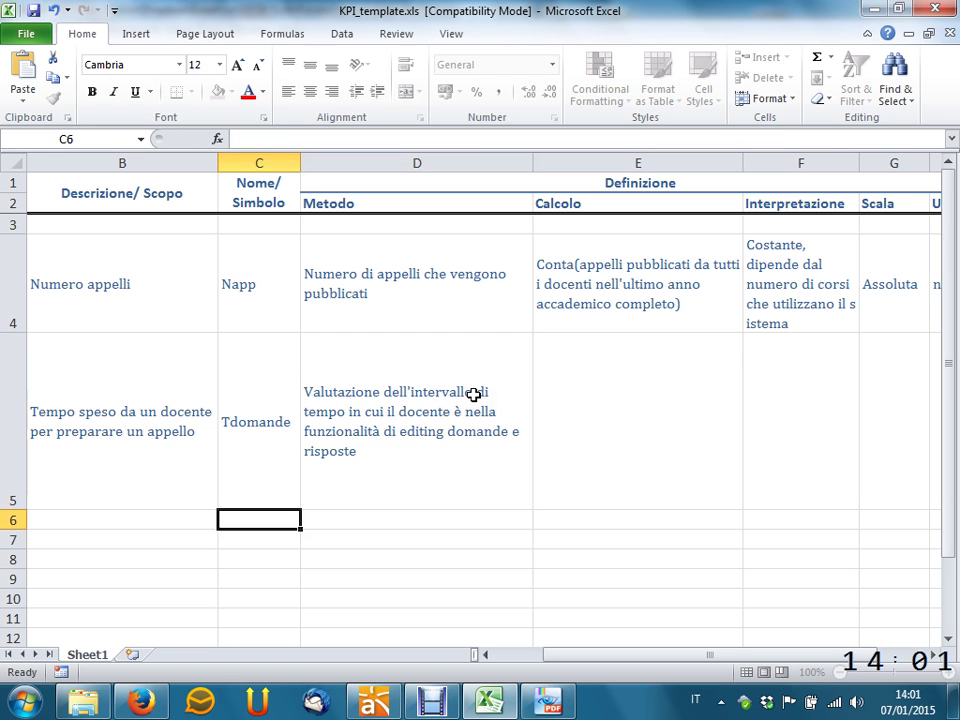
{"action": "key", "text": "Up"}
{"action": "key", "text": "Right"}
{"action": "key", "text": "Right"}
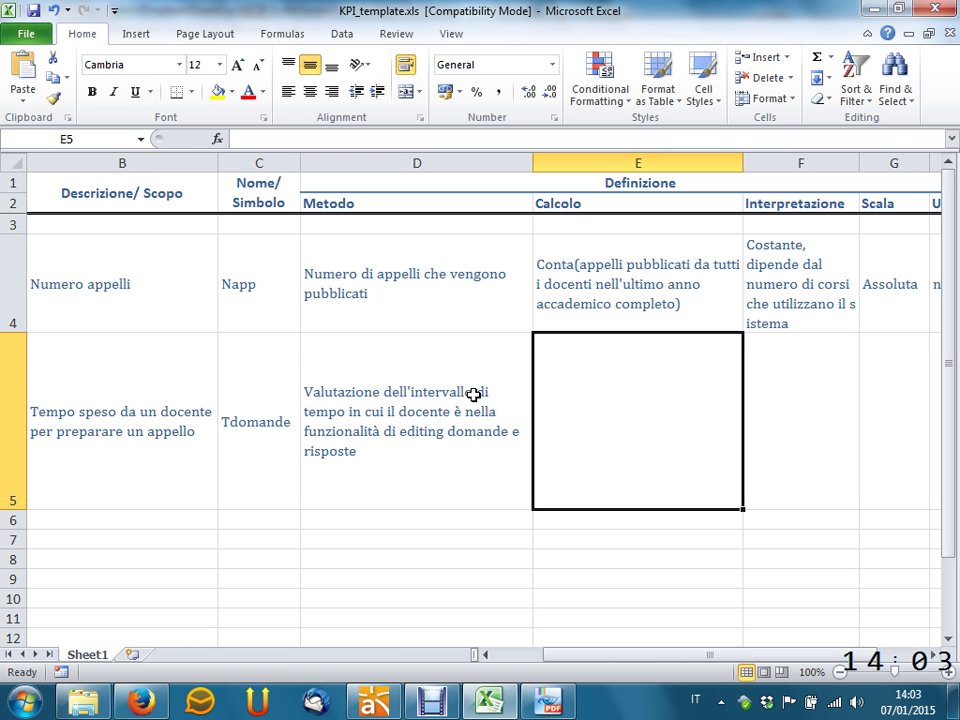
{"action": "type", "text": "Somma"}
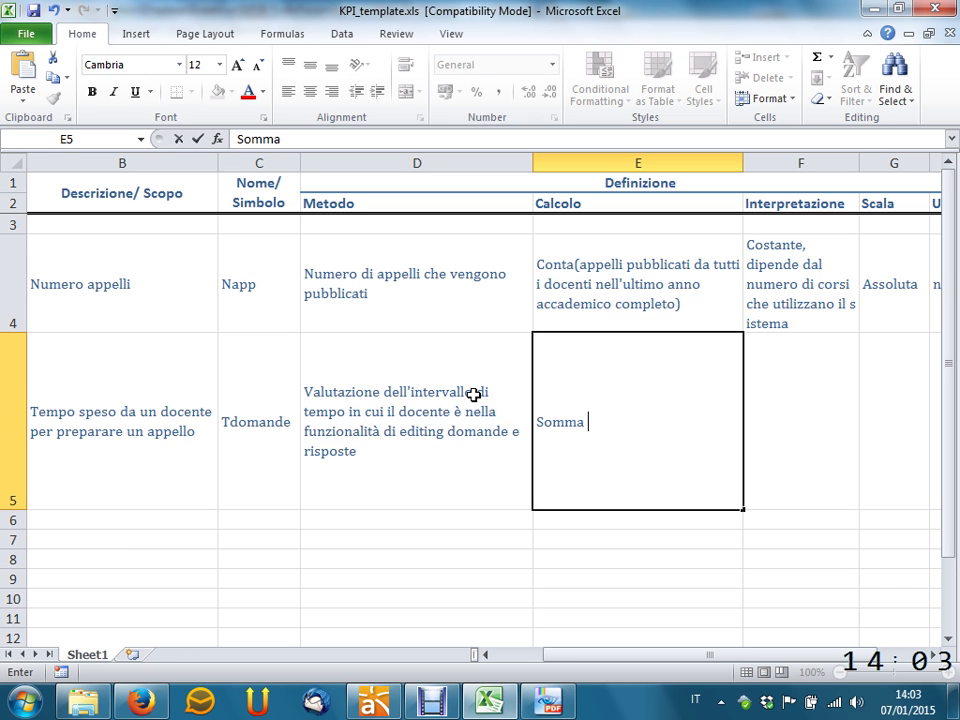
{"action": "type", "text": "(tempo permanenza e"}
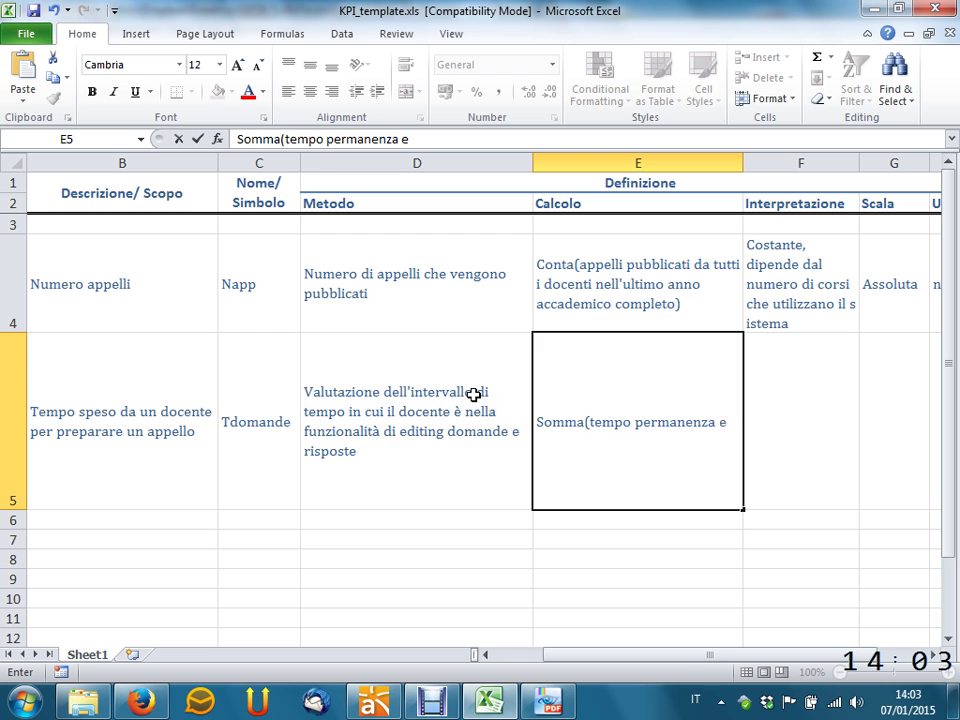
{"action": "key", "text": "BackSpace"}
{"action": "type", "text": "nellà acti"}
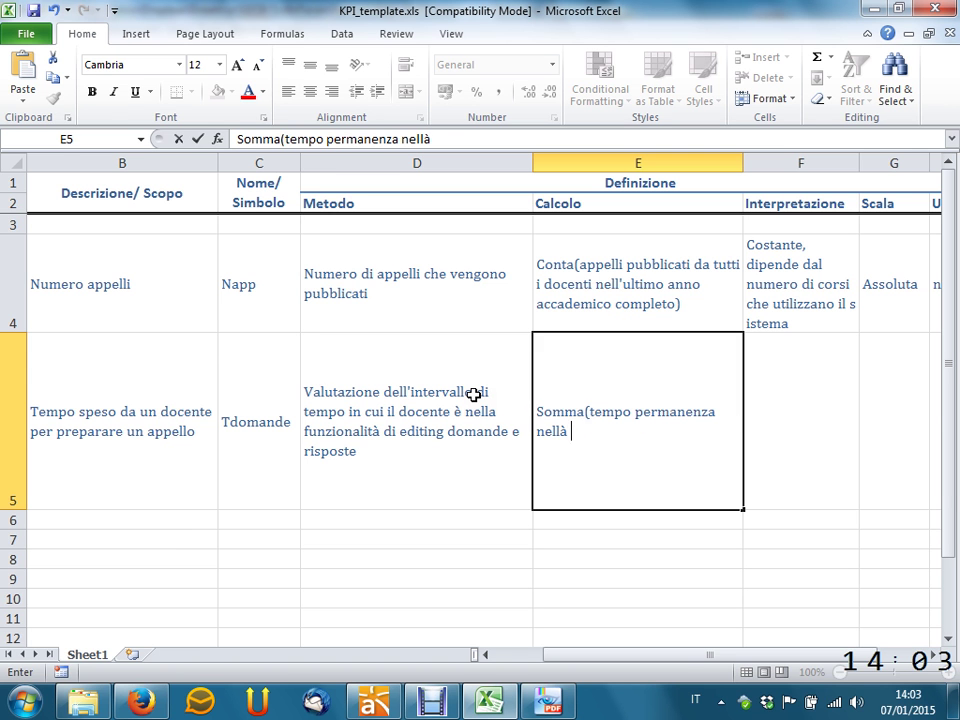
{"action": "key", "text": "BackSpace"}
{"action": "key", "text": "BackSpace"}
{"action": "key", "text": "BackSpace"}
{"action": "key", "text": "BackSpace"}
{"action": "key", "text": "BackSpace"}
{"action": "key", "text": "BackSpace"}
{"action": "type", "text": "'activity"}
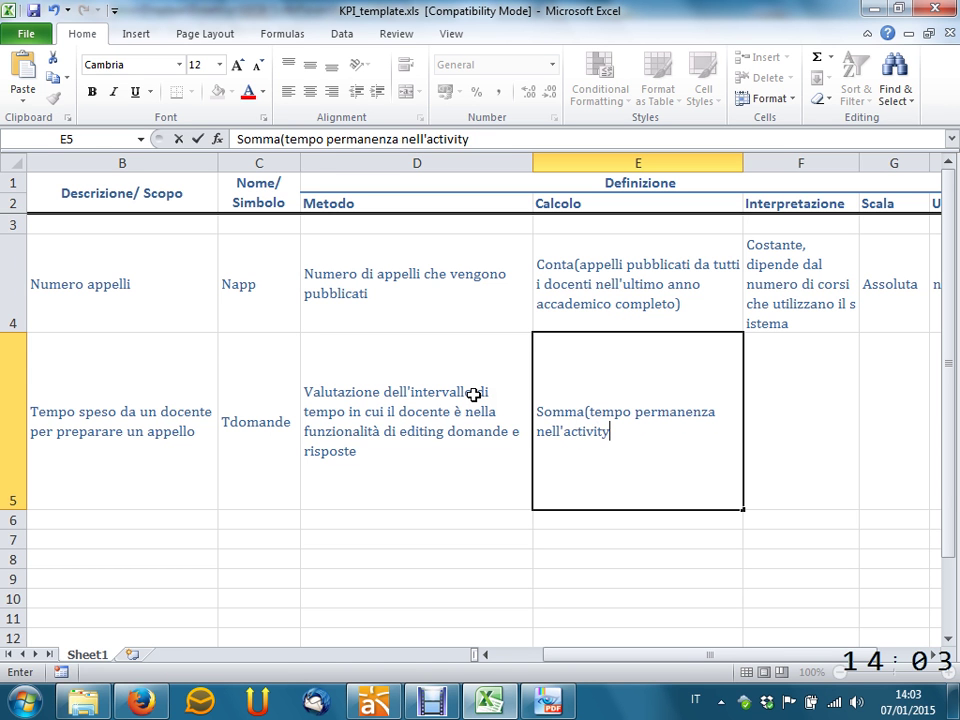
Step: Complete the row 5 Calcolo entry with ", per tutti i docenti, per tutti gli appelli, nell'ultimo a.a.completo) / Napp"
{"action": "type", "text": ", per tutti i do"}
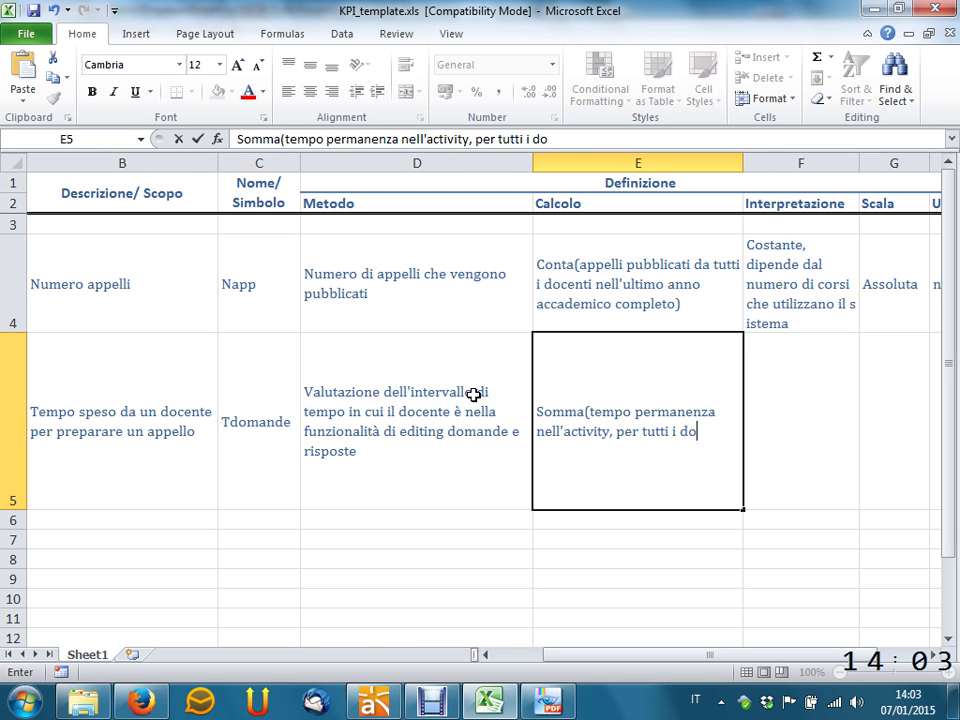
{"action": "type", "text": "centi, per tut"}
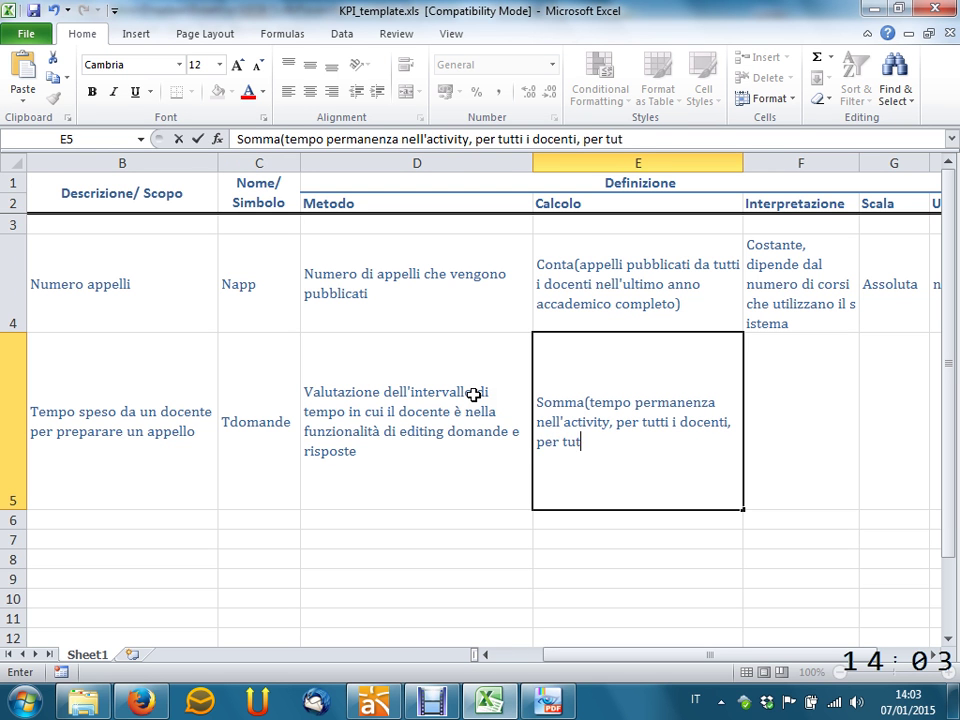
{"action": "type", "text": "ti gli appelli, ne"}
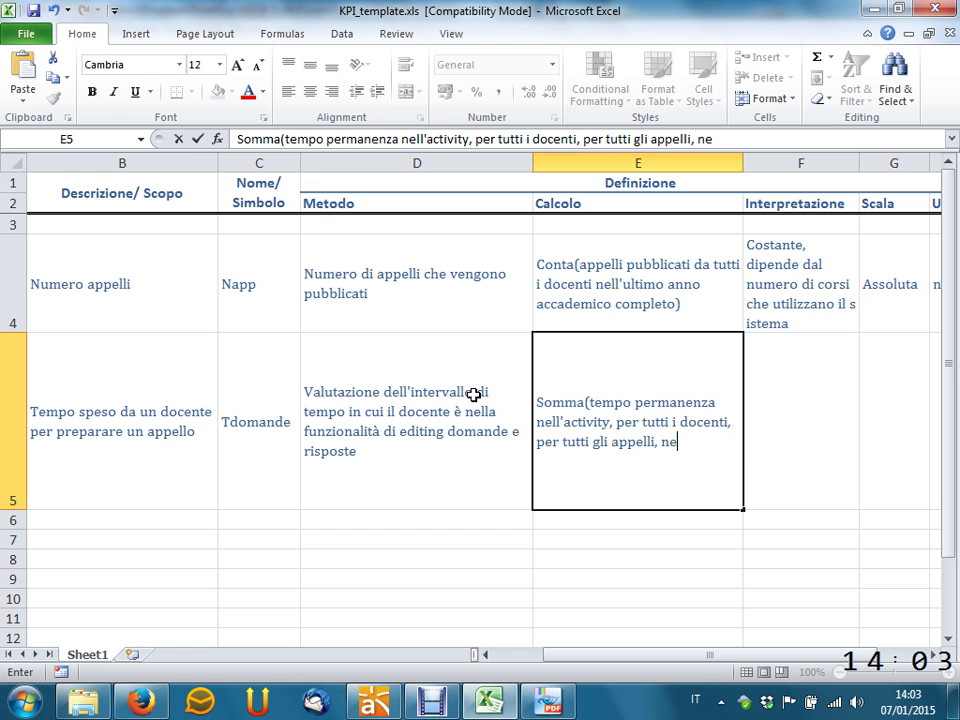
{"action": "type", "text": "ll'ultimo a.a."}
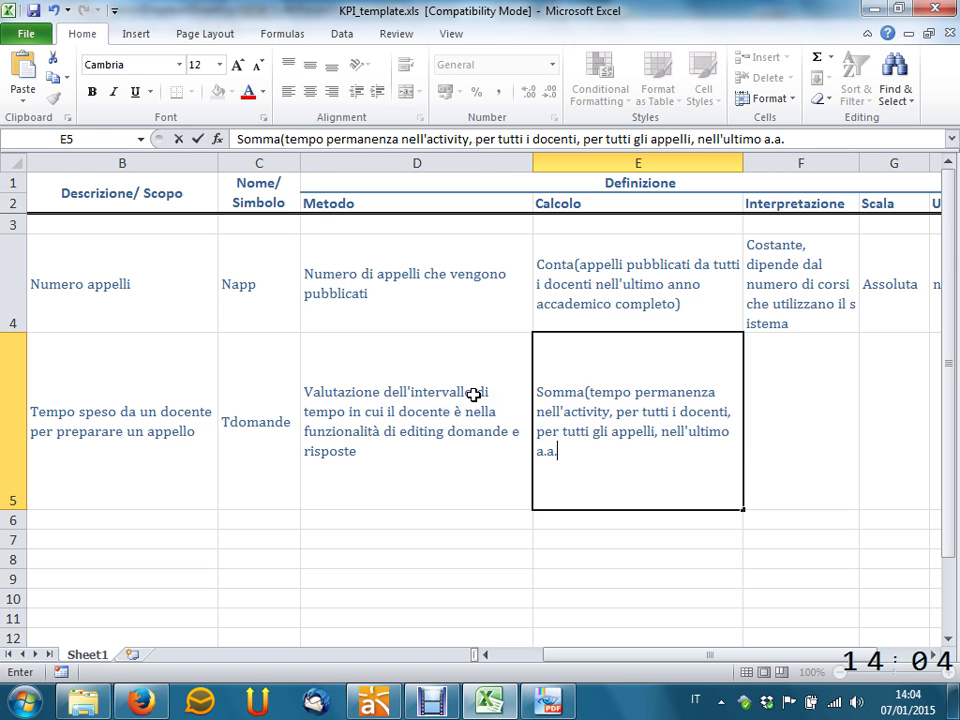
{"action": "type", "text": "completo)"}
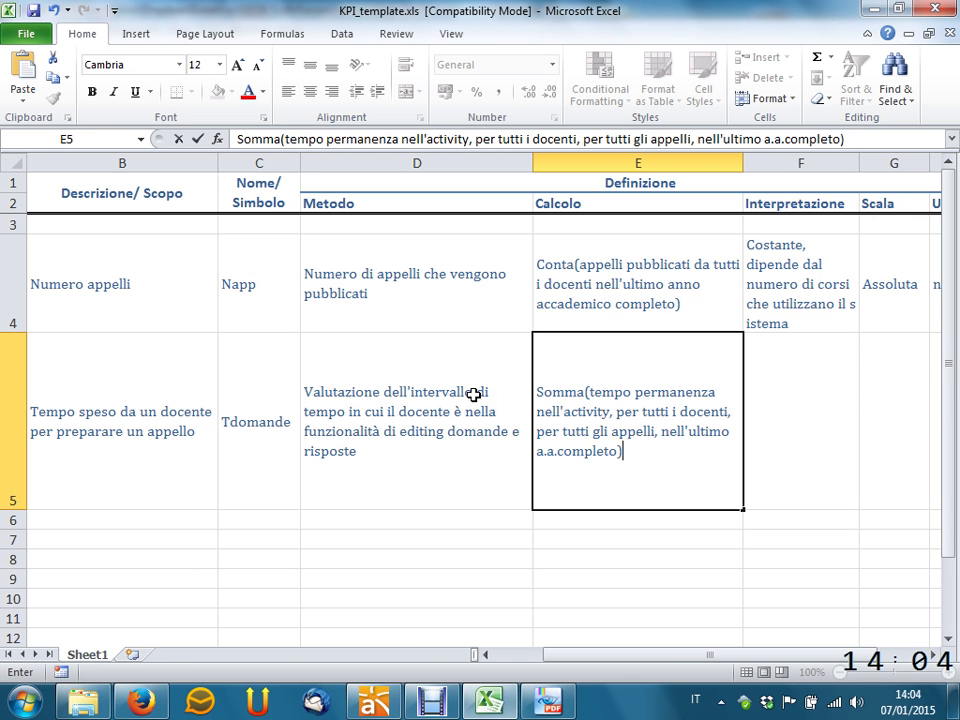
{"action": "type", "text": "/ Napp"}
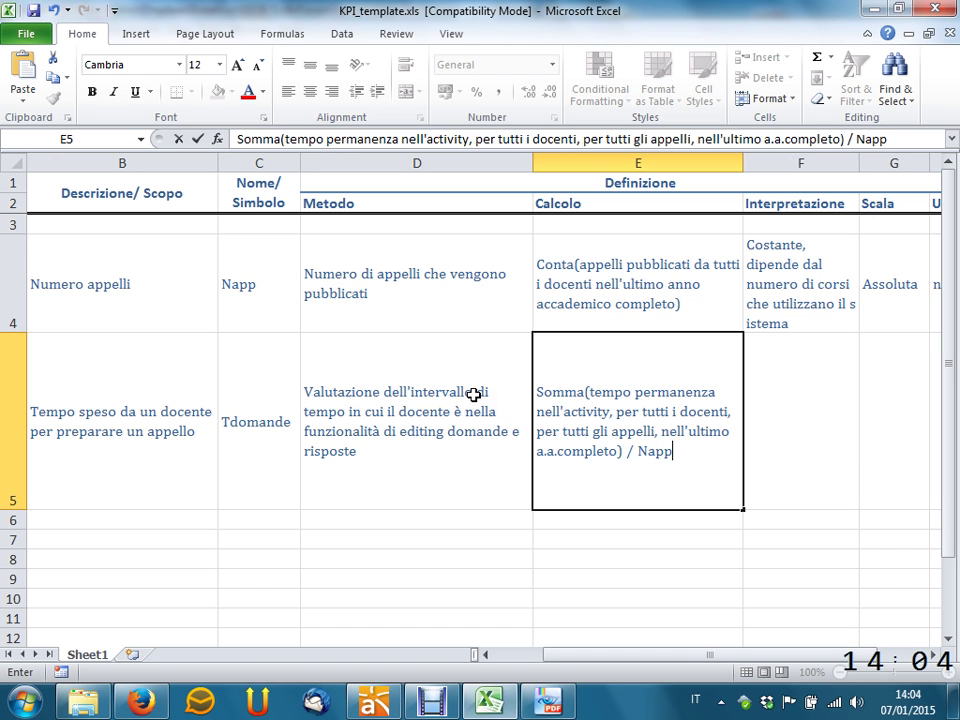
{"action": "key", "text": "Return"}
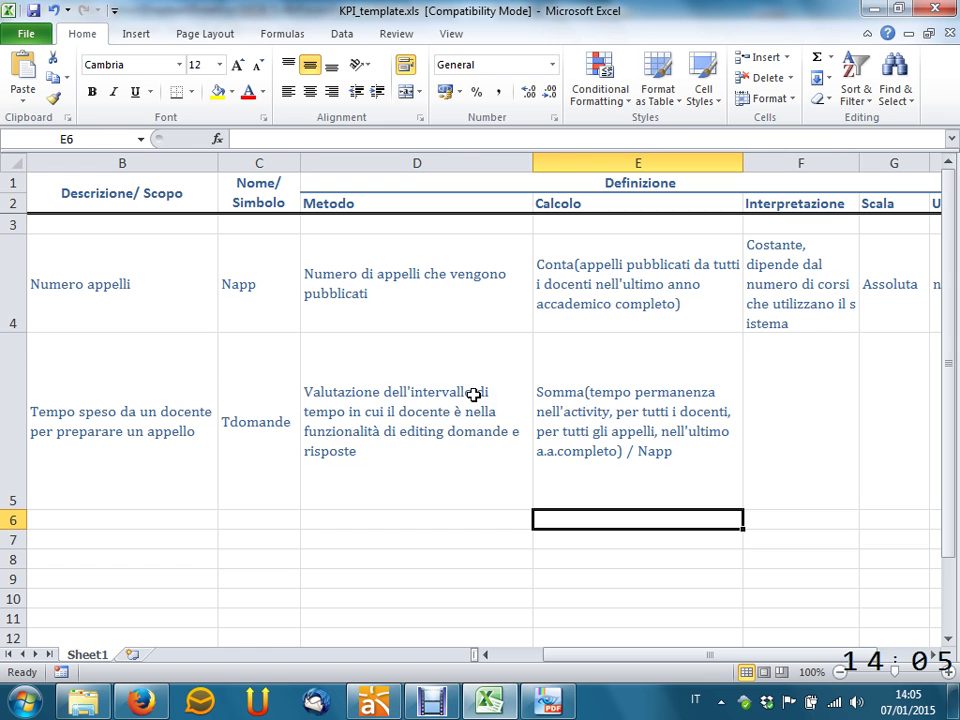
{"action": "key", "text": "Up"}
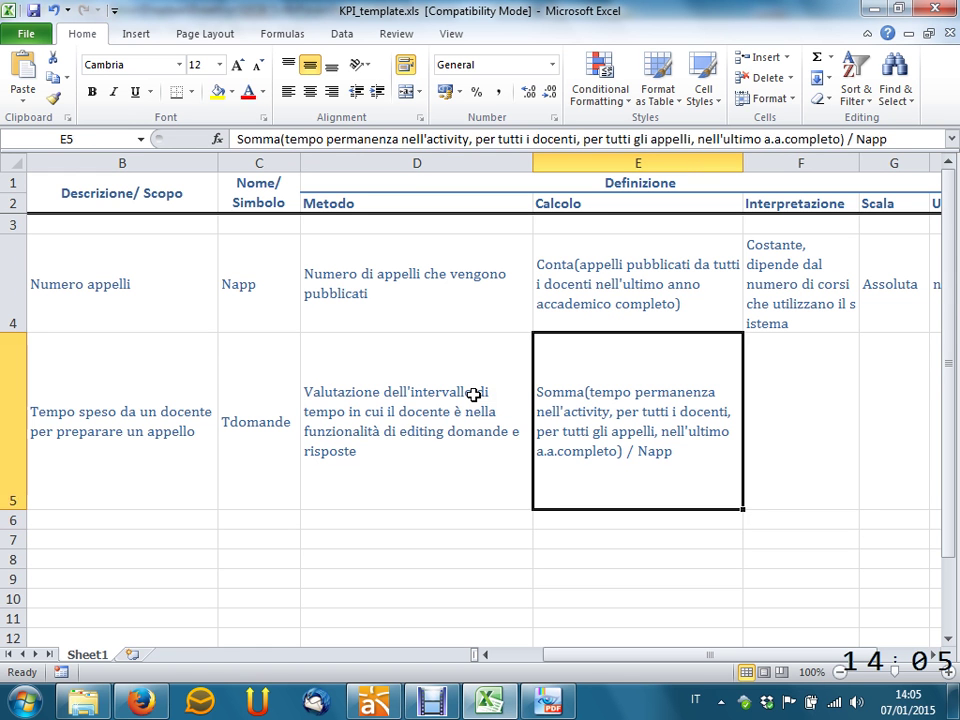
Step: Enter the row 5 Interpretazione as "Il più basso possibile"
{"action": "key", "text": "Right"}
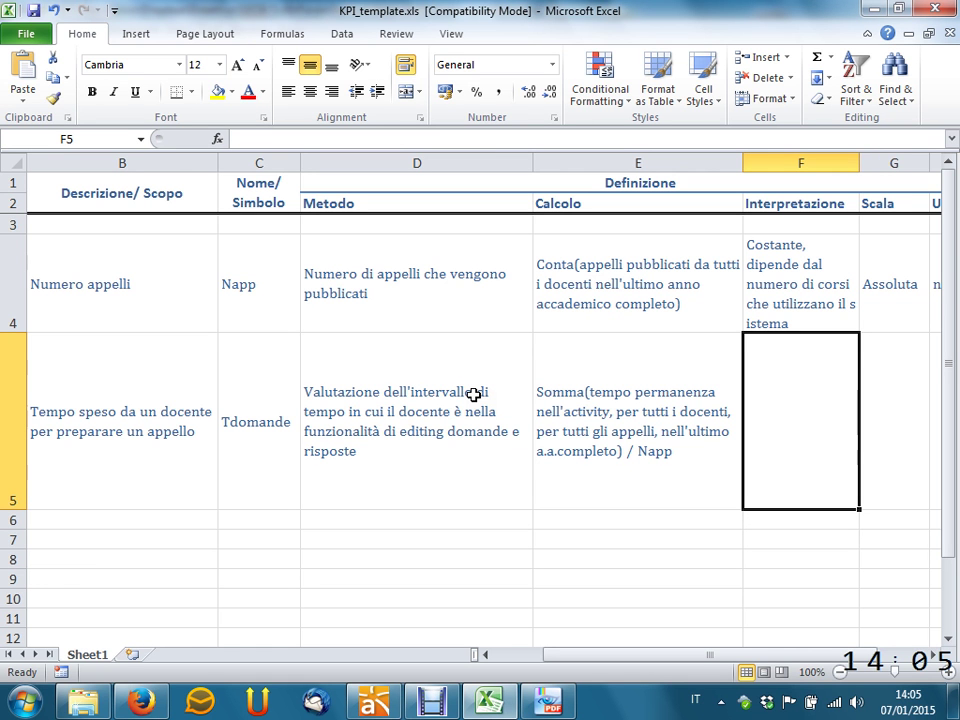
{"action": "type", "text": "Il pi"}
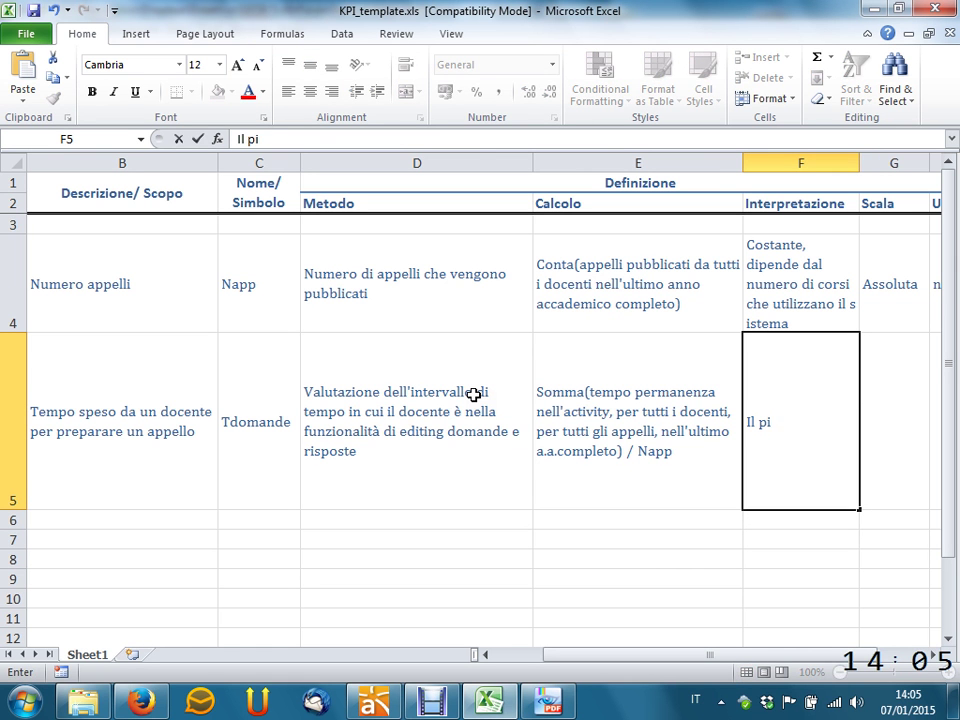
{"action": "type", "text": "ù basso pos"}
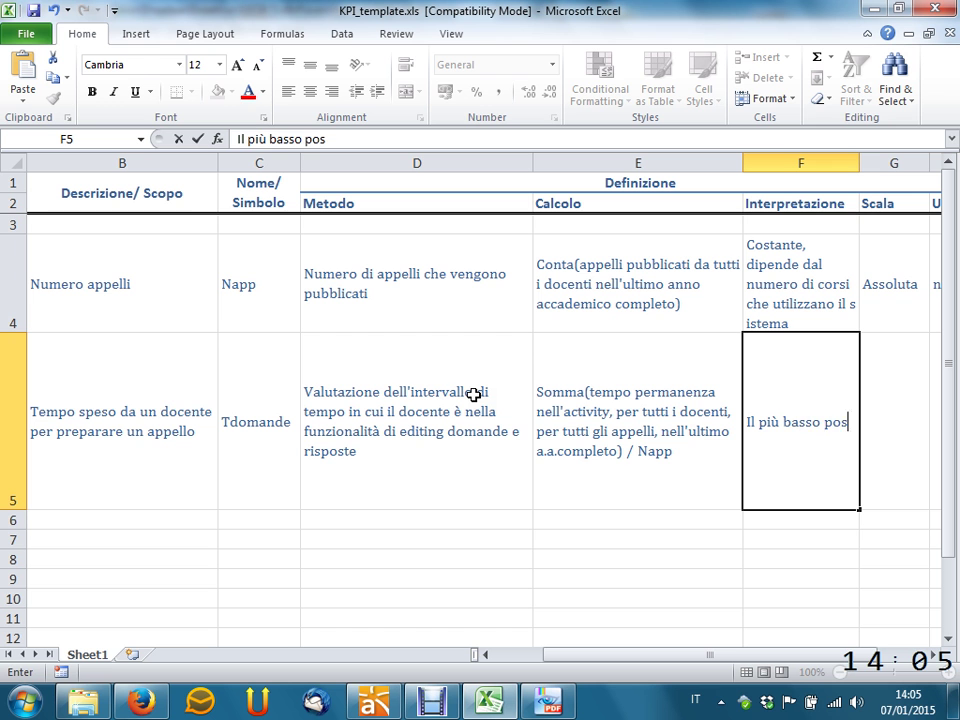
{"action": "type", "text": "sibile"}
{"action": "key", "text": "Return"}
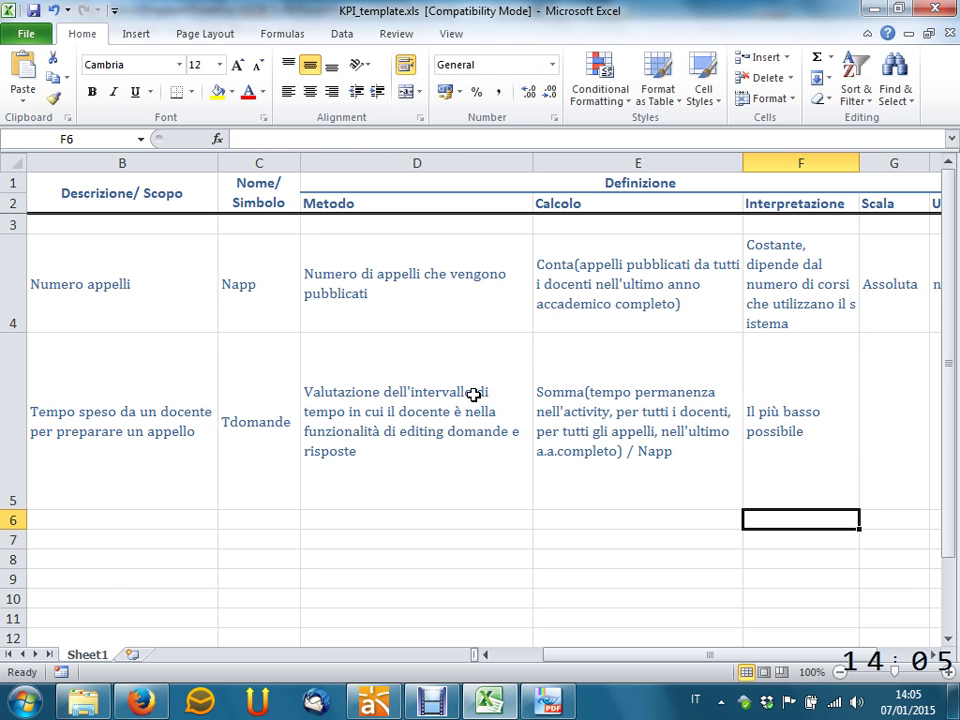
Step: Set the Scala of the Tdomande KPI in row 5 to "Ratio"
{"action": "key", "text": "Up"}
{"action": "key", "text": "Right"}
{"action": "key", "text": "Right"}
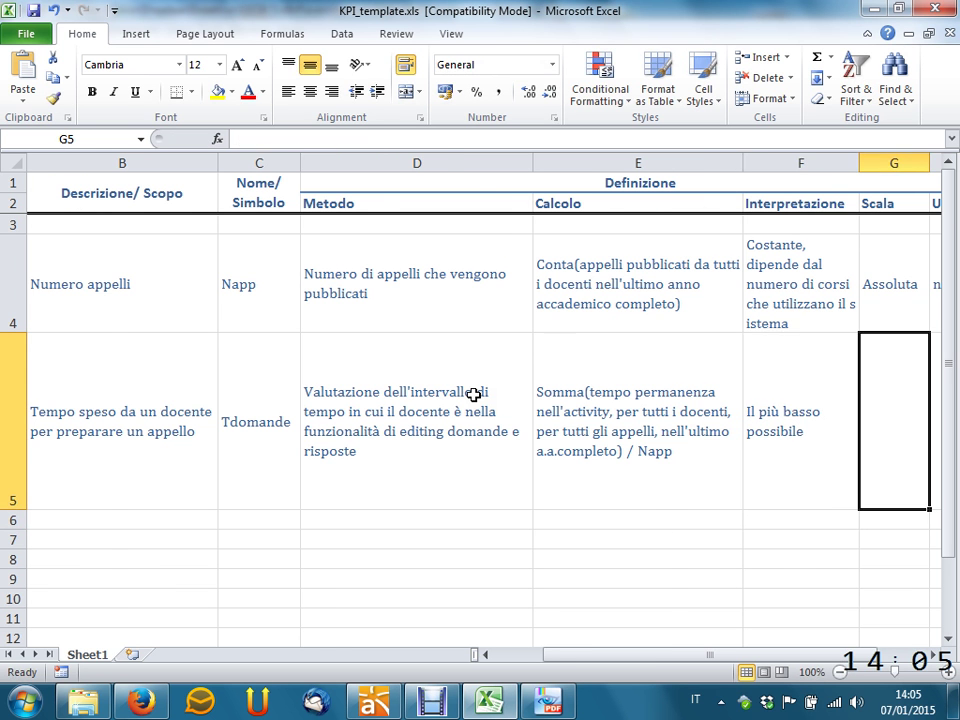
{"action": "key", "text": "Left"}
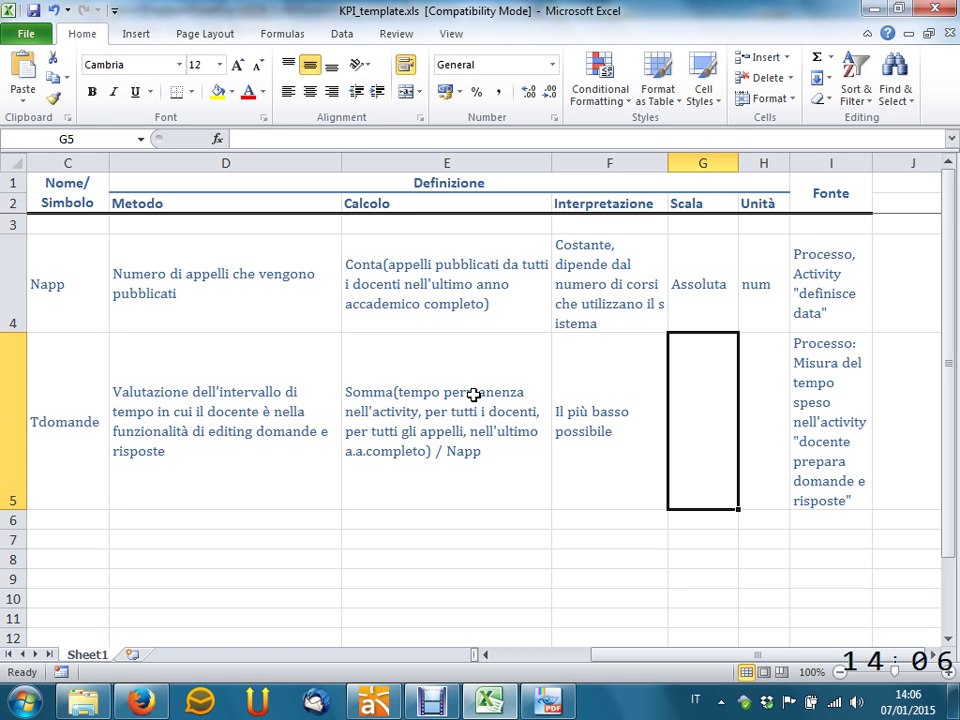
{"action": "type", "text": "Ratio"}
{"action": "key", "text": "Return"}
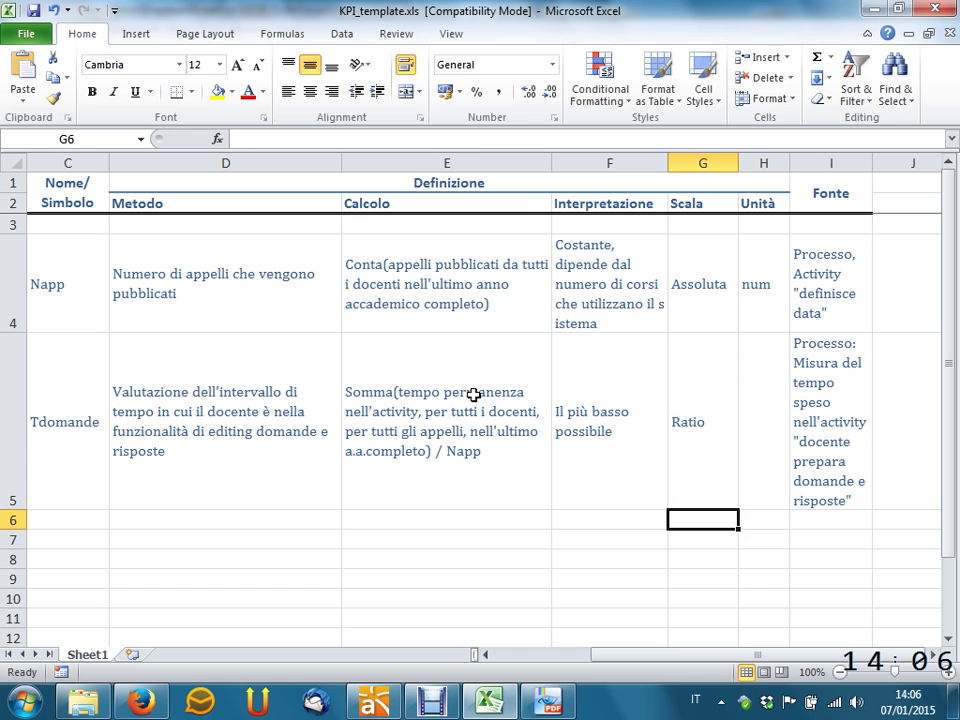
Step: Set the Unità of the Tdomande KPI in row 5 to "minuti"
{"action": "key", "text": "Up"}
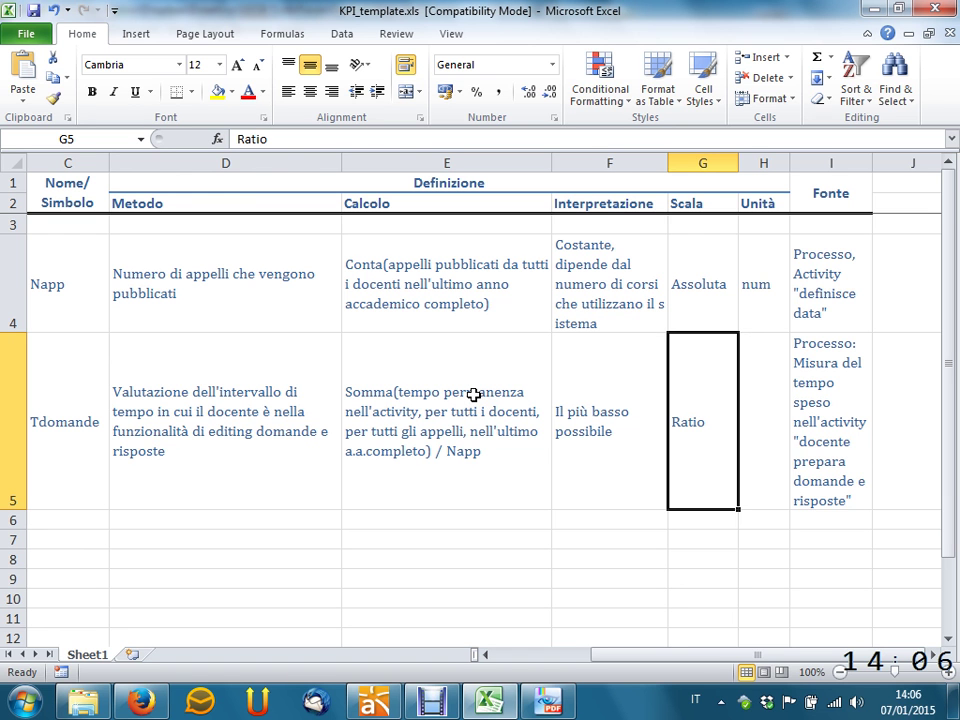
{"action": "key", "text": "Up"}
{"action": "key", "text": "Down"}
{"action": "key", "text": "Right"}
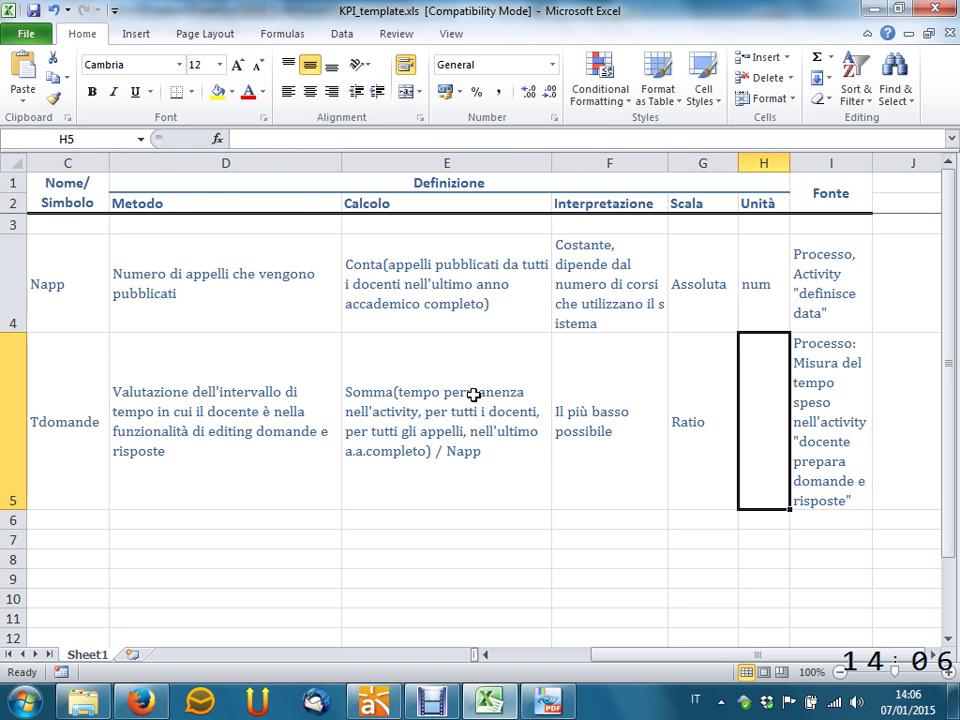
{"action": "type", "text": "minuti"}
{"action": "key", "text": "Return"}
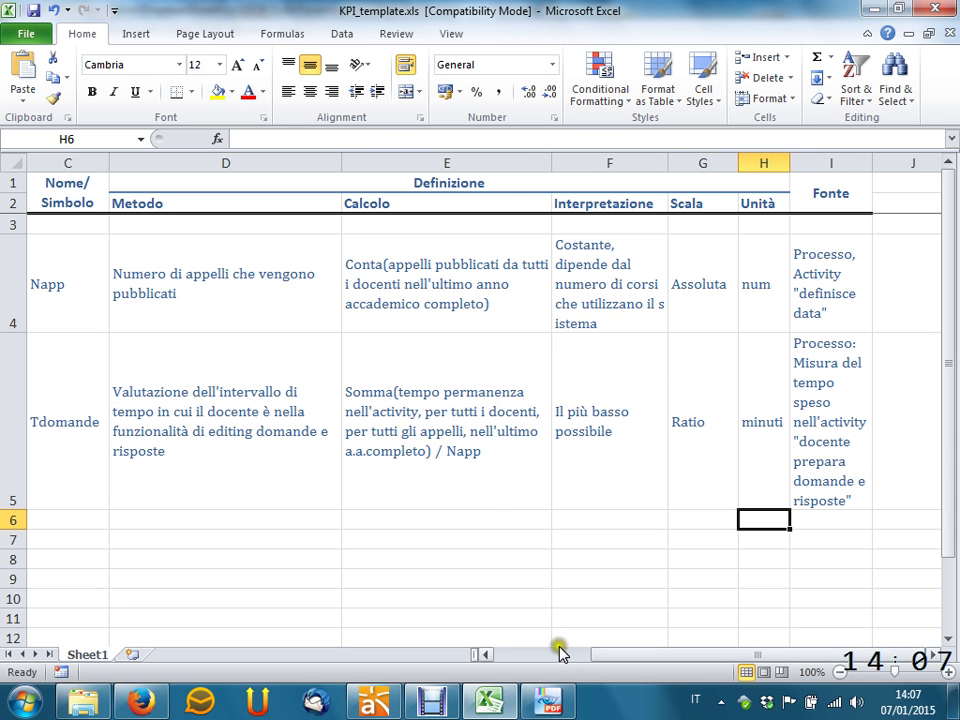
Step: Switch to PDF-XChange Viewer and consult the KPI category map for the next indicator
{"action": "left_click", "coordinate": [547, 700]}
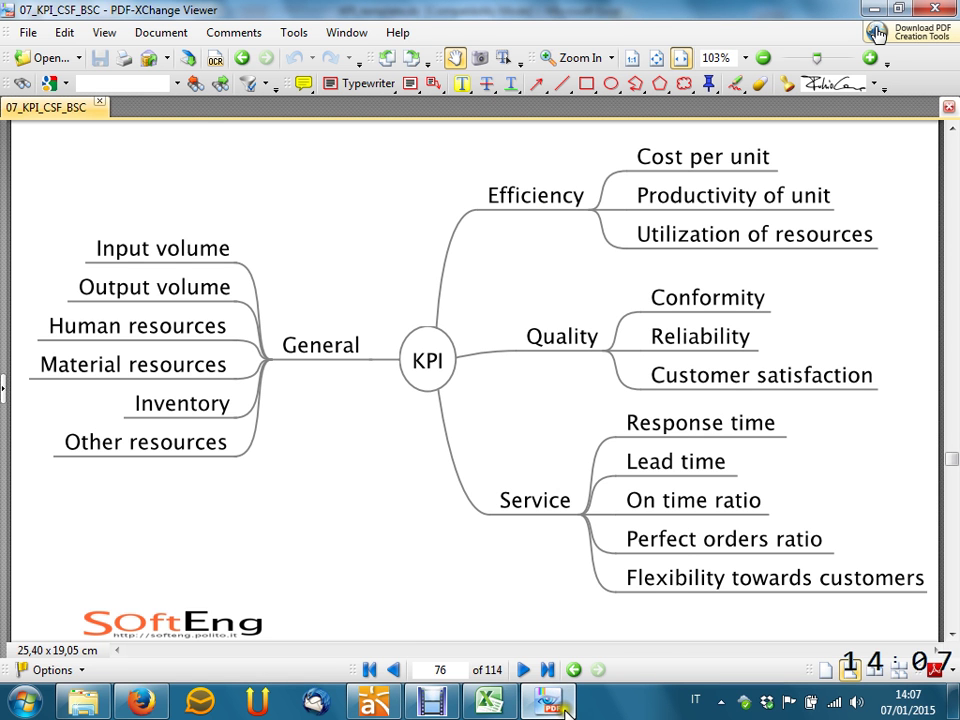
{"action": "mouse_move", "coordinate": [565, 709]}
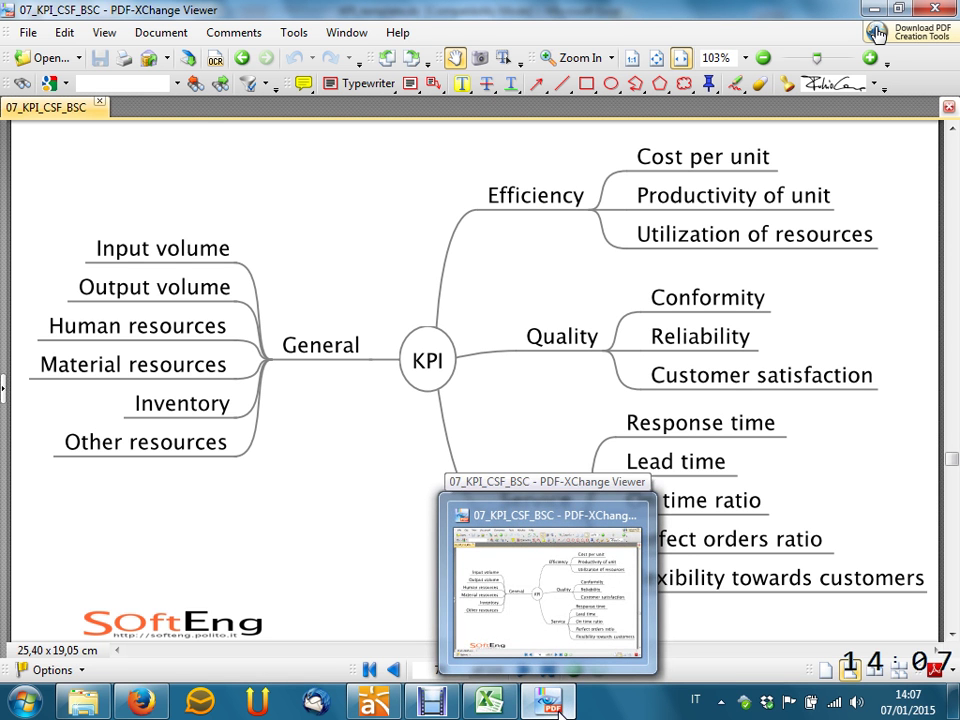
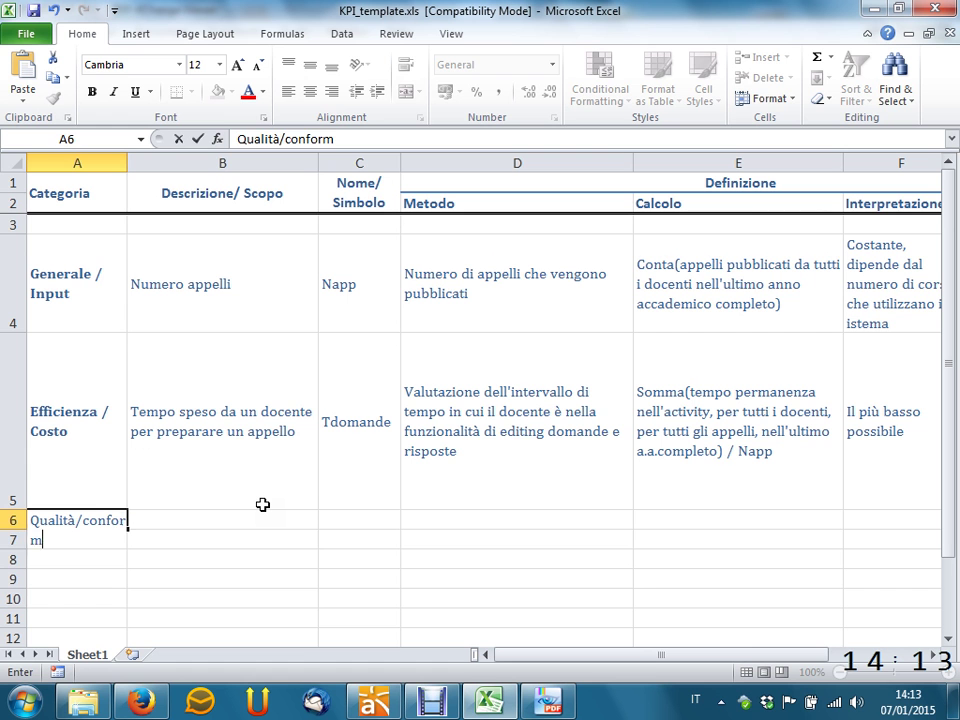
Step: Complete the row 6 Categoria as "Qualità/conformità" and enter the Descrizione/Scopo "Numero di appelli contenenti il numero adeguato di domande"
{"action": "key", "text": "Tab"}
{"action": "type", "text": "N"}
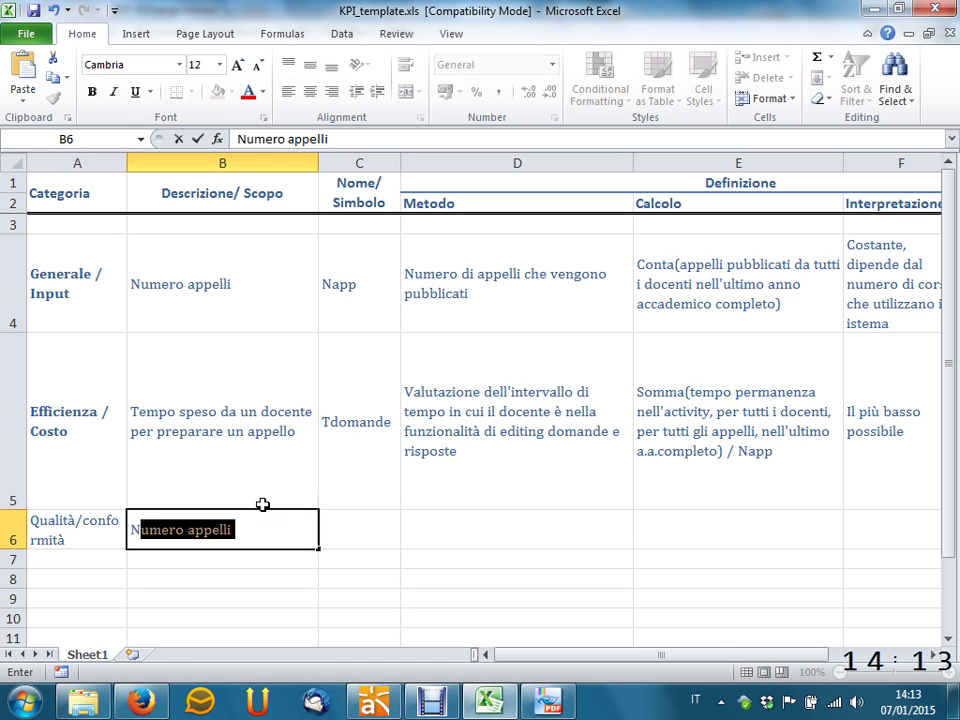
{"action": "type", "text": "umero di appe"}
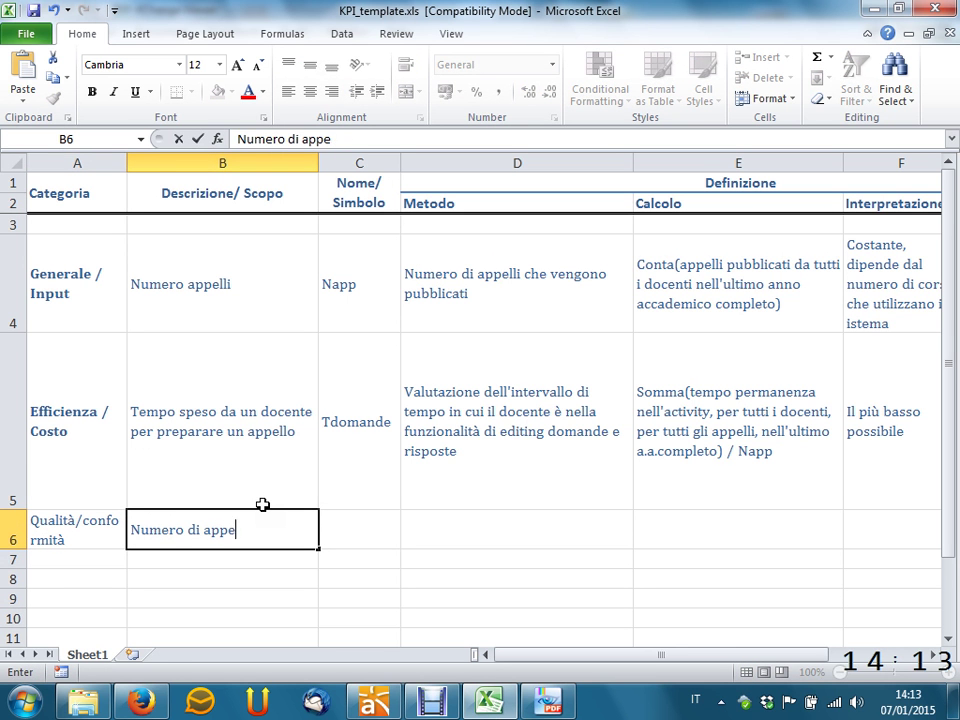
{"action": "type", "text": "lli connte"}
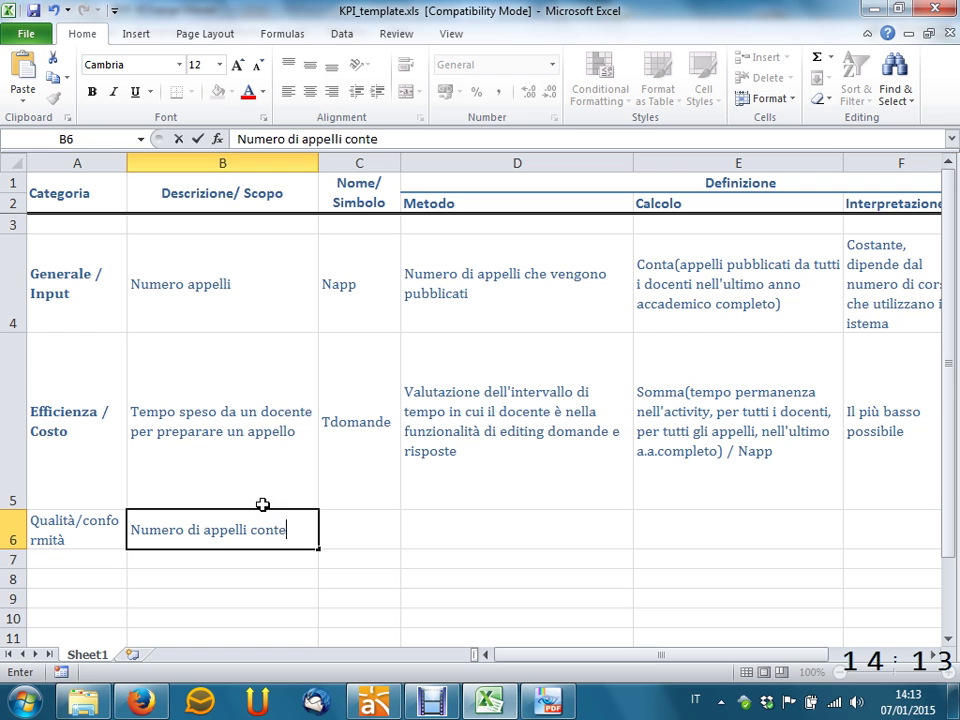
{"action": "type", "text": "nenti il nu"}
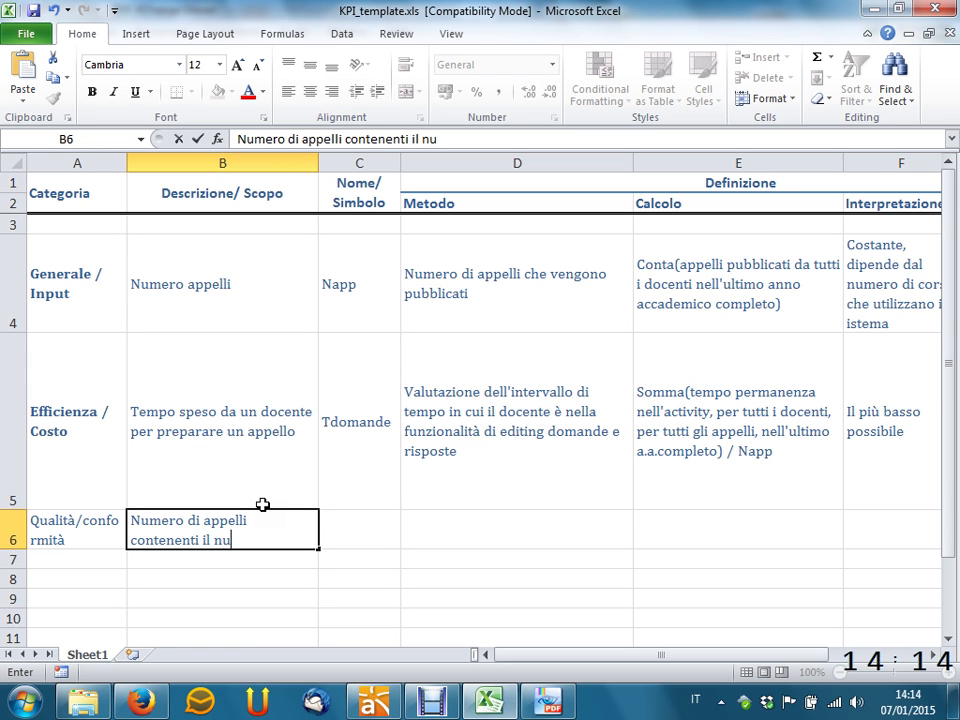
{"action": "key", "text": "BackSpace"}
{"action": "type", "text": "umero ad"}
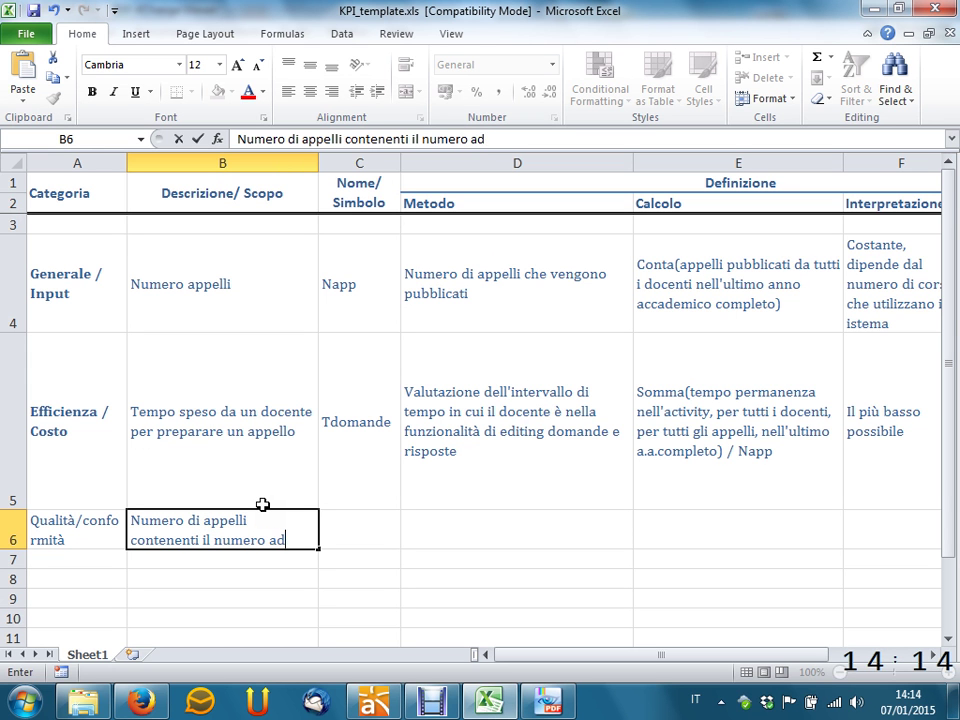
{"action": "type", "text": "eguato di domande"}
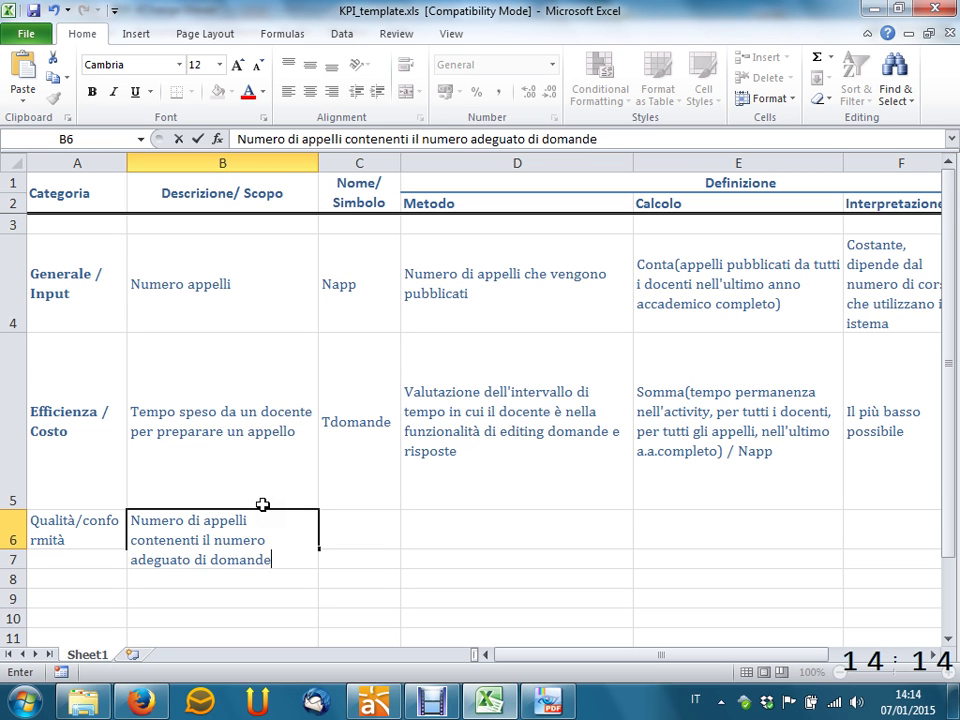
{"action": "key", "text": "Tab"}
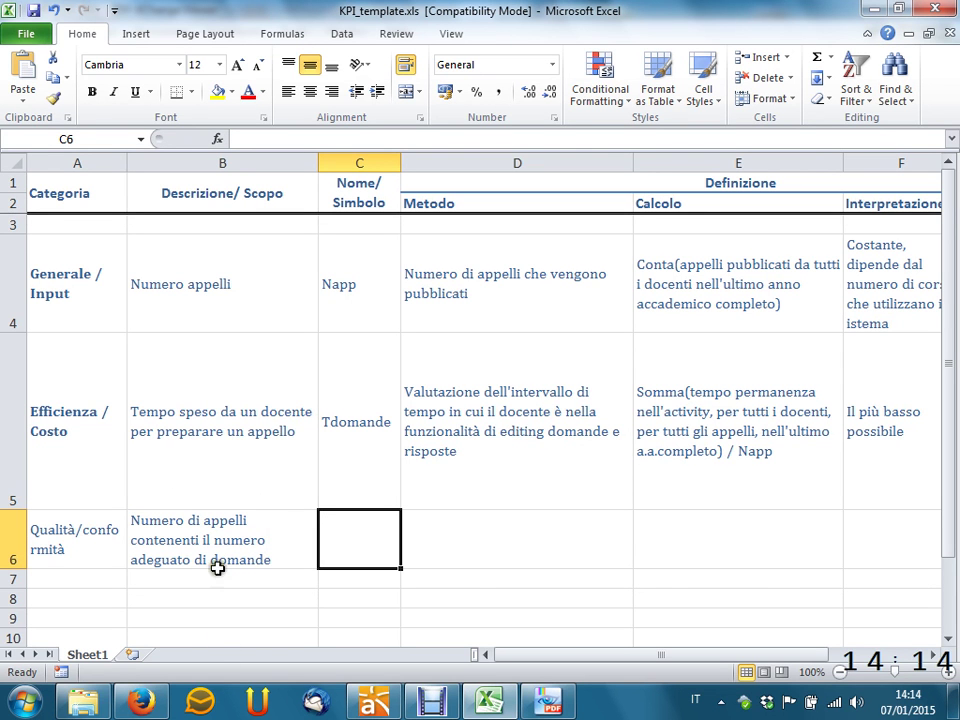
Step: Switch to Astah to examine Class Diagram0 of the quiz model, and return to the KPI template in Excel
{"action": "left_click", "coordinate": [370, 703]}
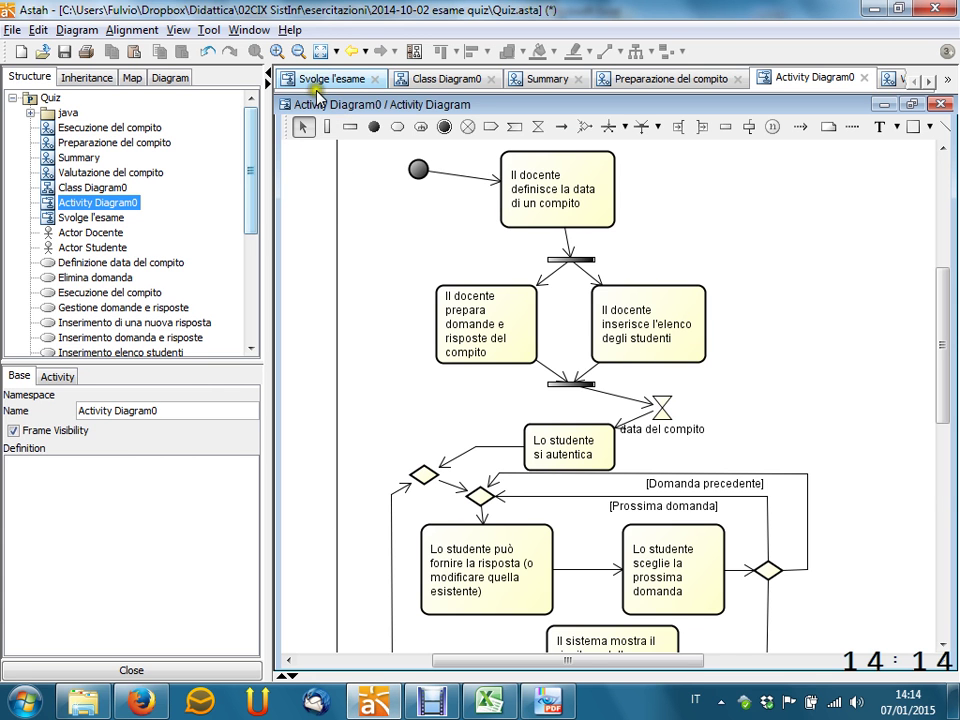
{"action": "left_click", "coordinate": [440, 79]}
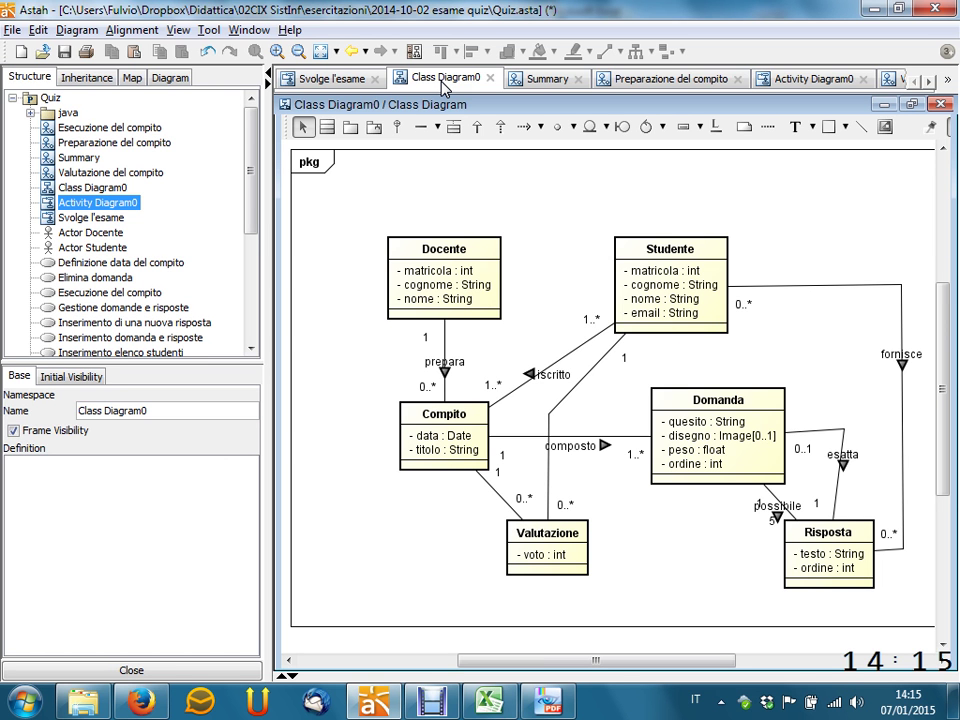
{"action": "left_click", "coordinate": [489, 701]}
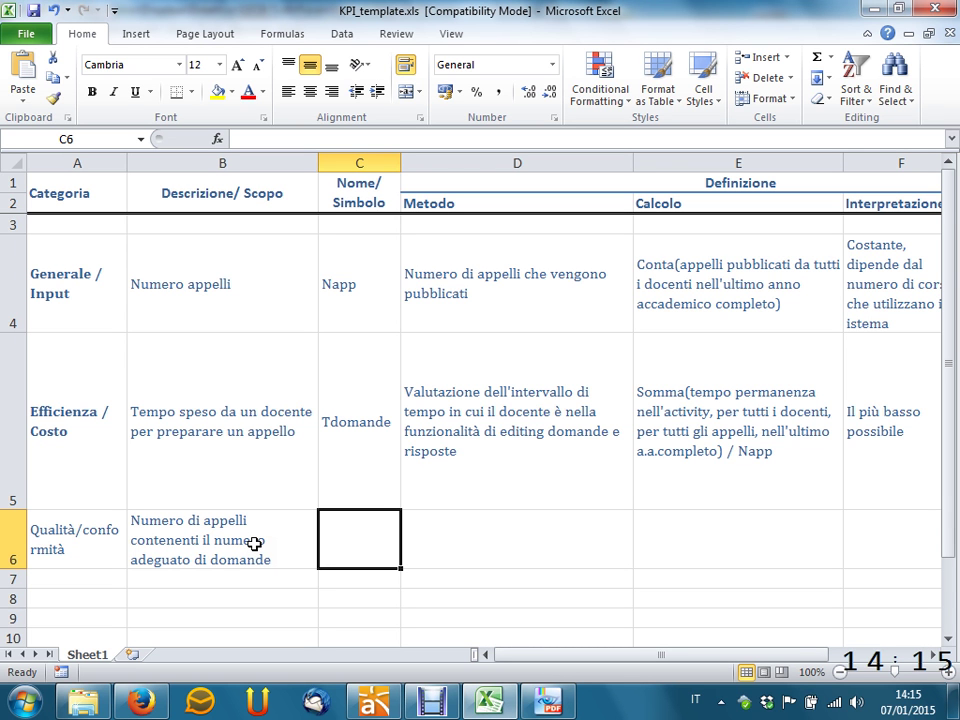
Step: Enter the row 6 Metodo as "Al giorno di apertura dell'appello, verificare che il numero di domande presenti sia compreso nel range predefinito"
{"action": "left_click", "coordinate": [562, 656]}
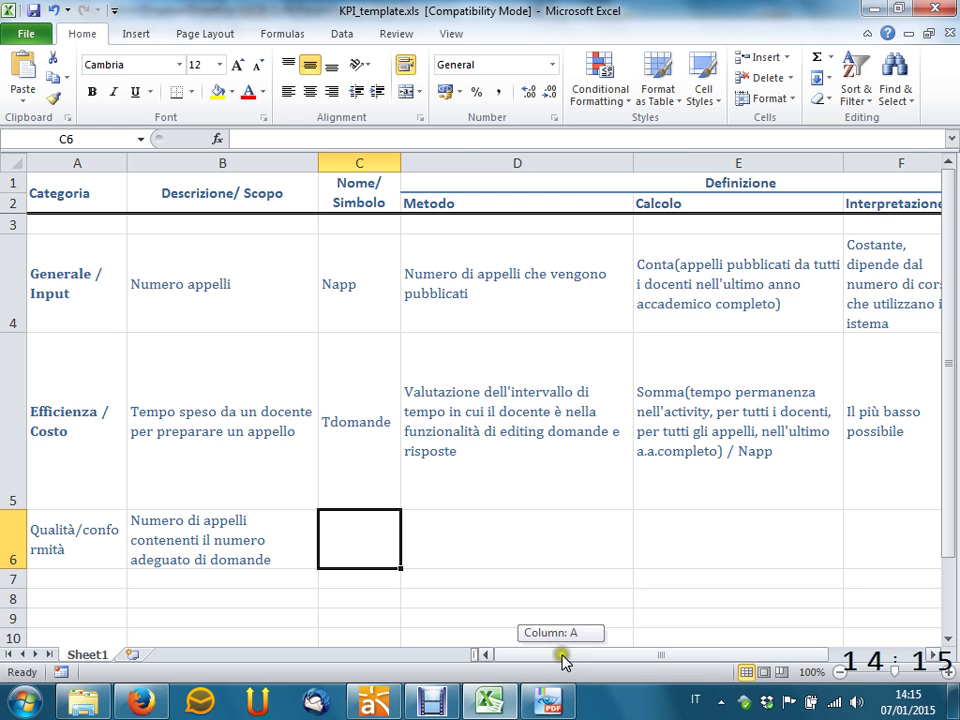
{"action": "left_click_drag", "start_coordinate": [562, 656], "coordinate": [621, 664]}
{"action": "left_click", "coordinate": [442, 521]}
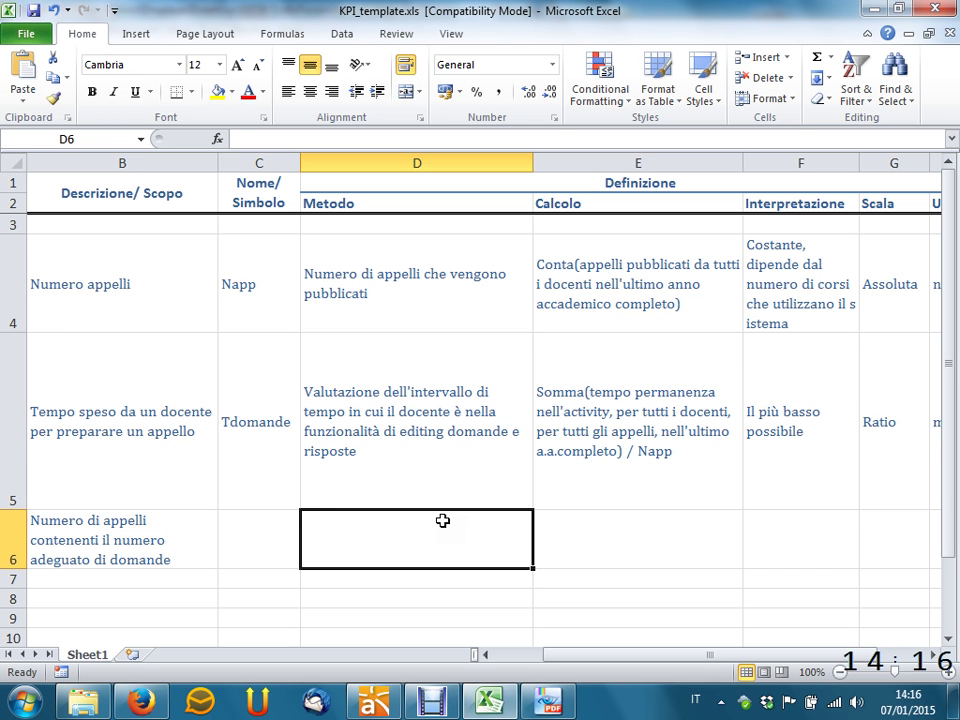
{"action": "type", "text": "Al"}
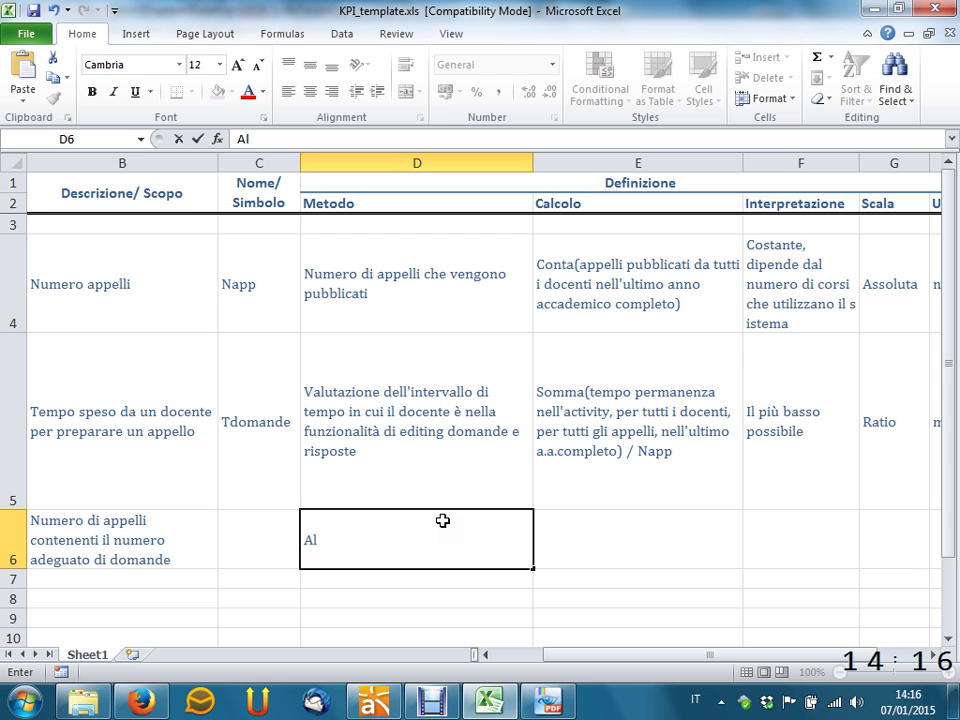
{"action": "type", "text": " giorno di a"}
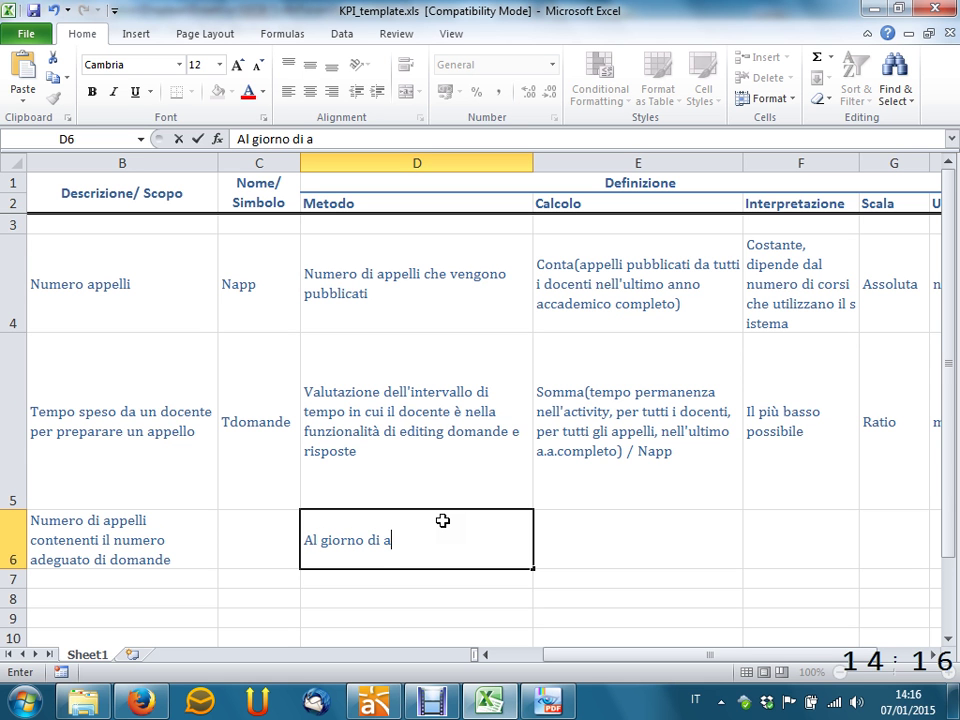
{"action": "type", "text": "pertura de"}
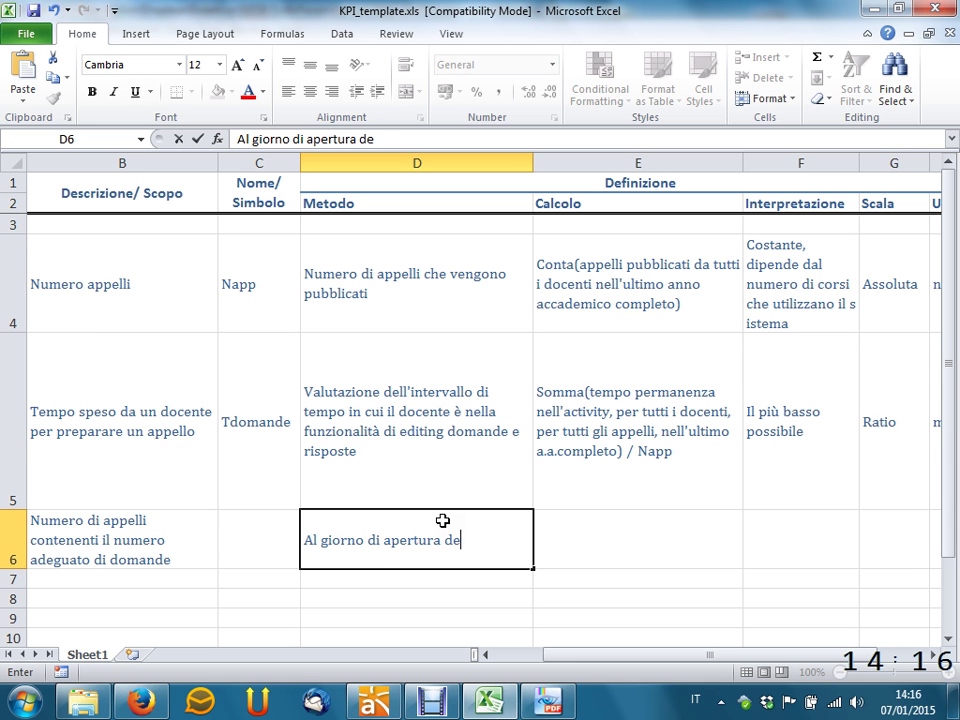
{"action": "type", "text": "ll'appello"}
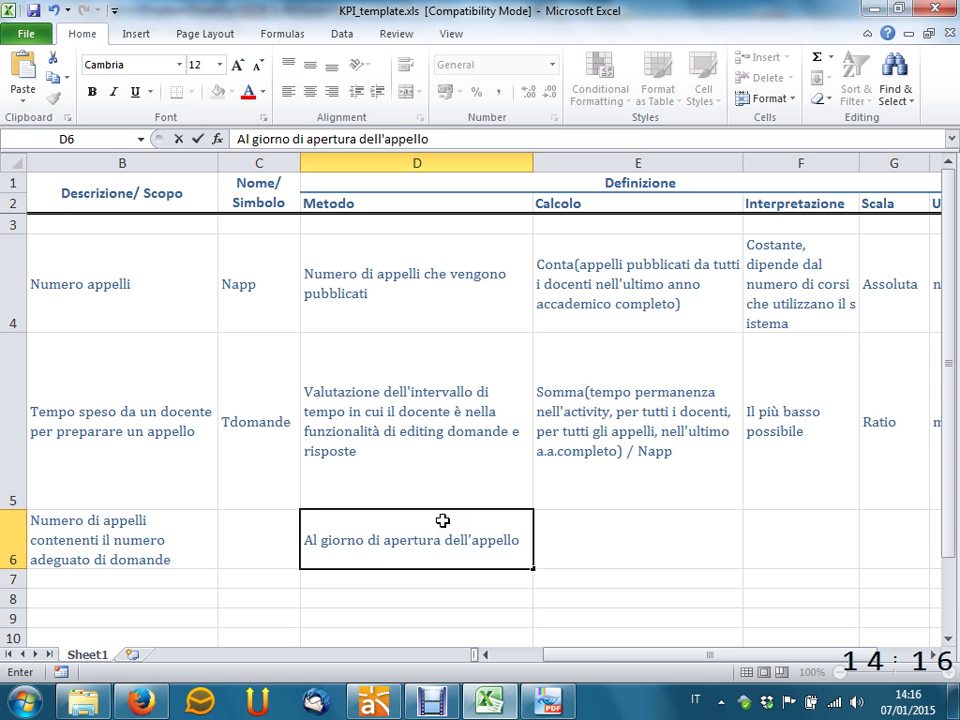
{"action": "type", "text": ", ver"}
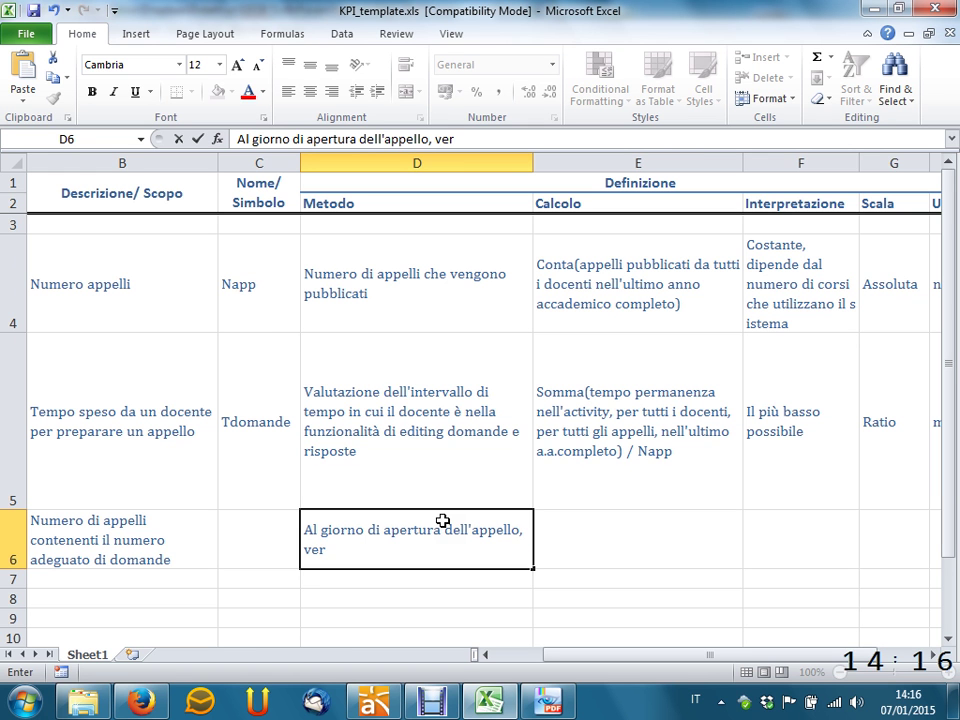
{"action": "type", "text": "ificare che i"}
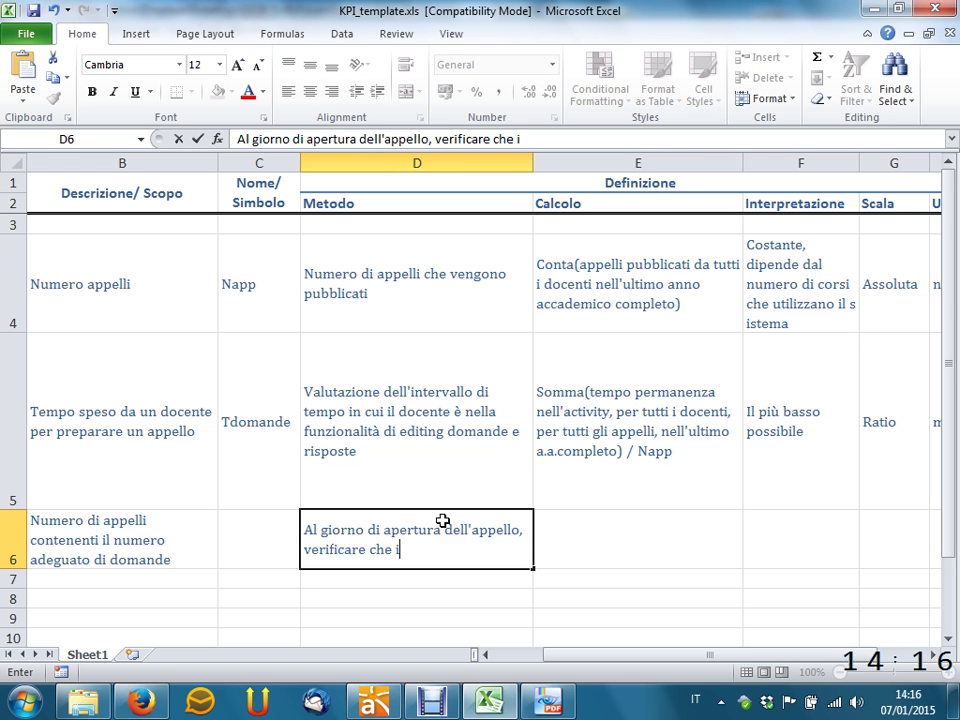
{"action": "type", "text": "l numero di "}
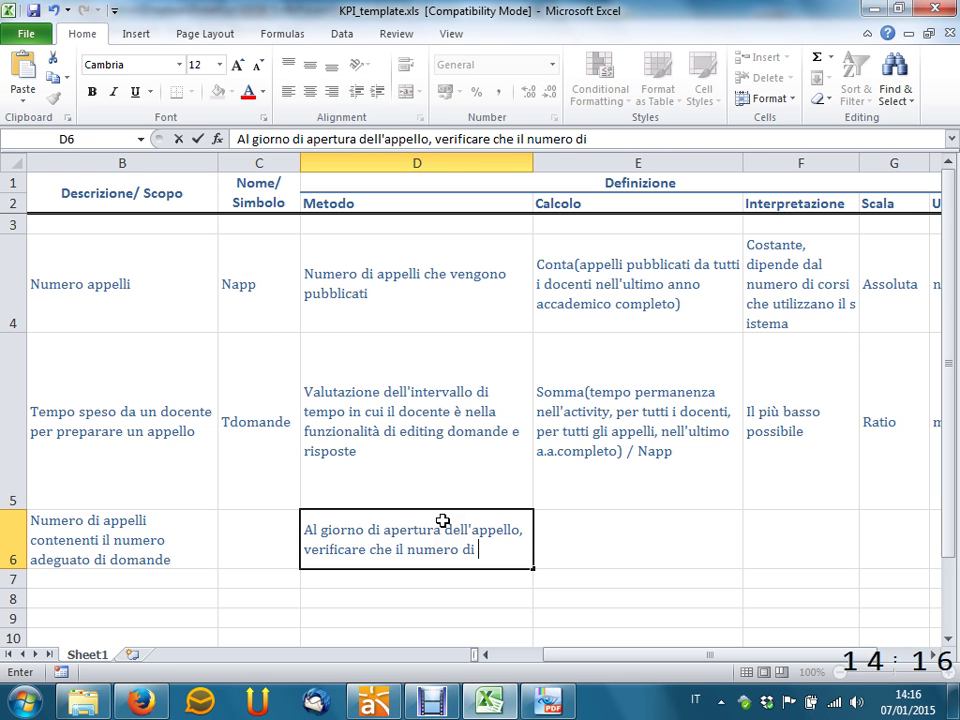
{"action": "type", "text": "domande presenti"}
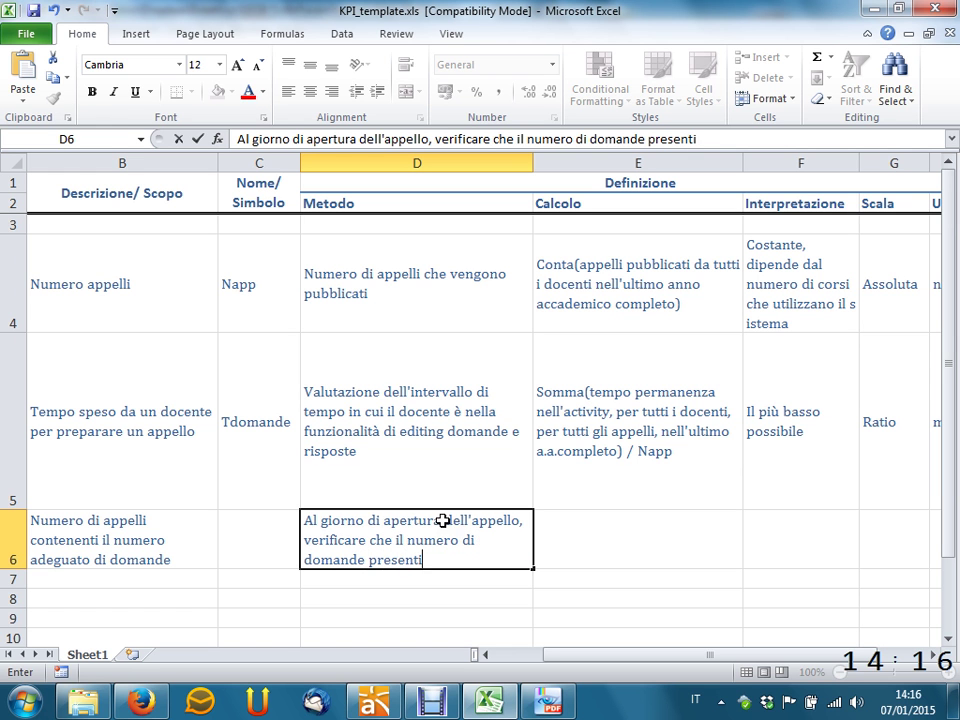
{"action": "type", "text": " sia compreso nel "}
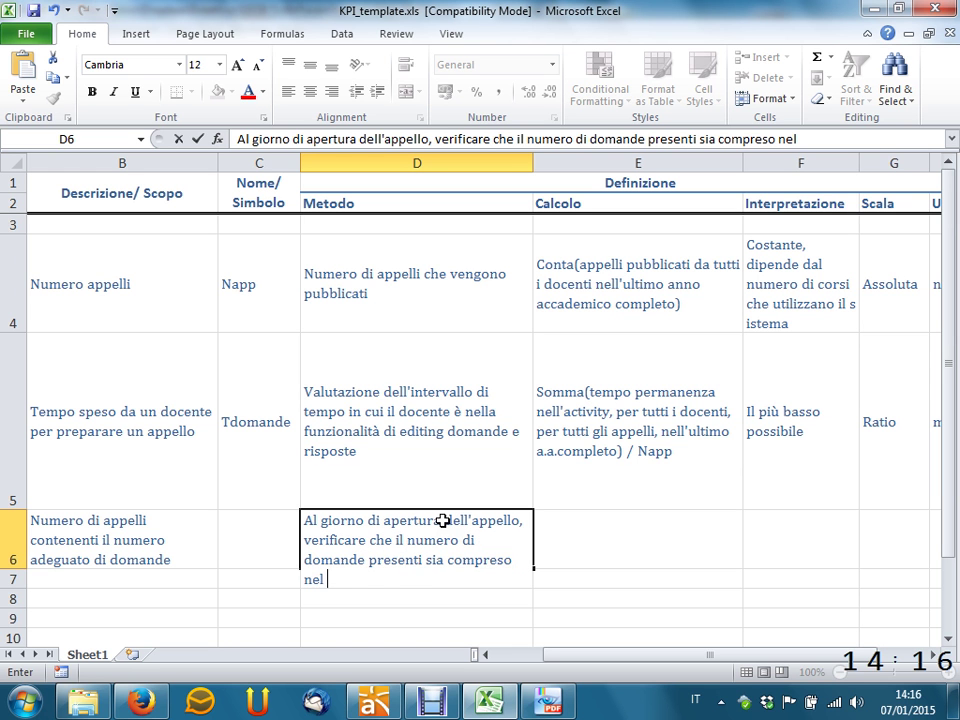
{"action": "type", "text": "renge p"}
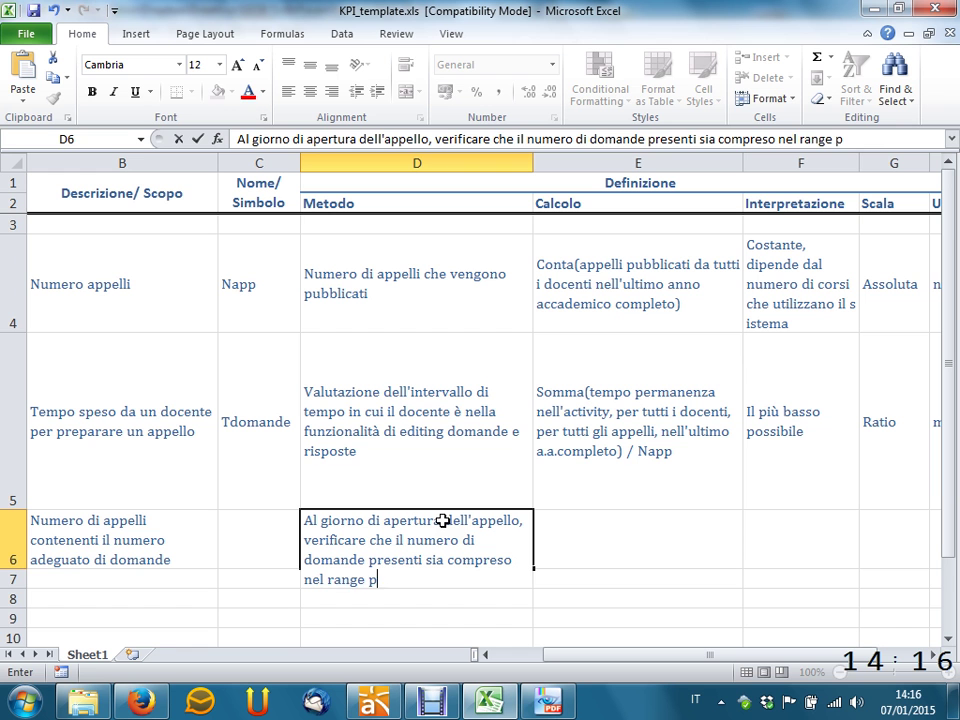
{"action": "type", "text": "redefinito"}
{"action": "key", "text": "Return"}
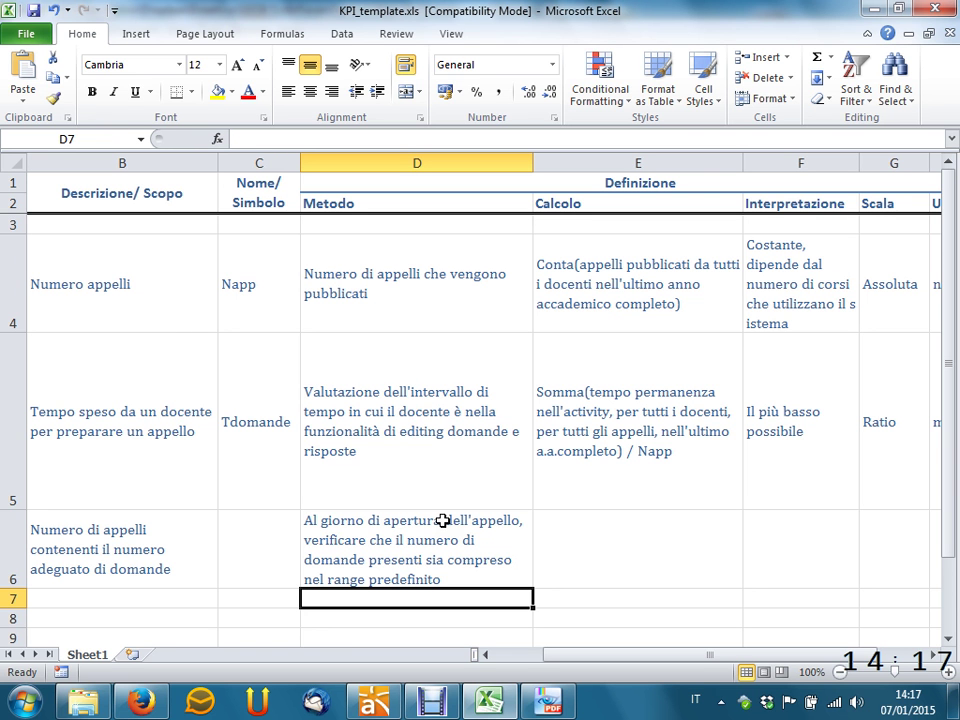
Step: Set the Fonte of the row 6 KPI to "Processo (quando) + Classi (quante domande)"
{"action": "left_click", "coordinate": [468, 525]}
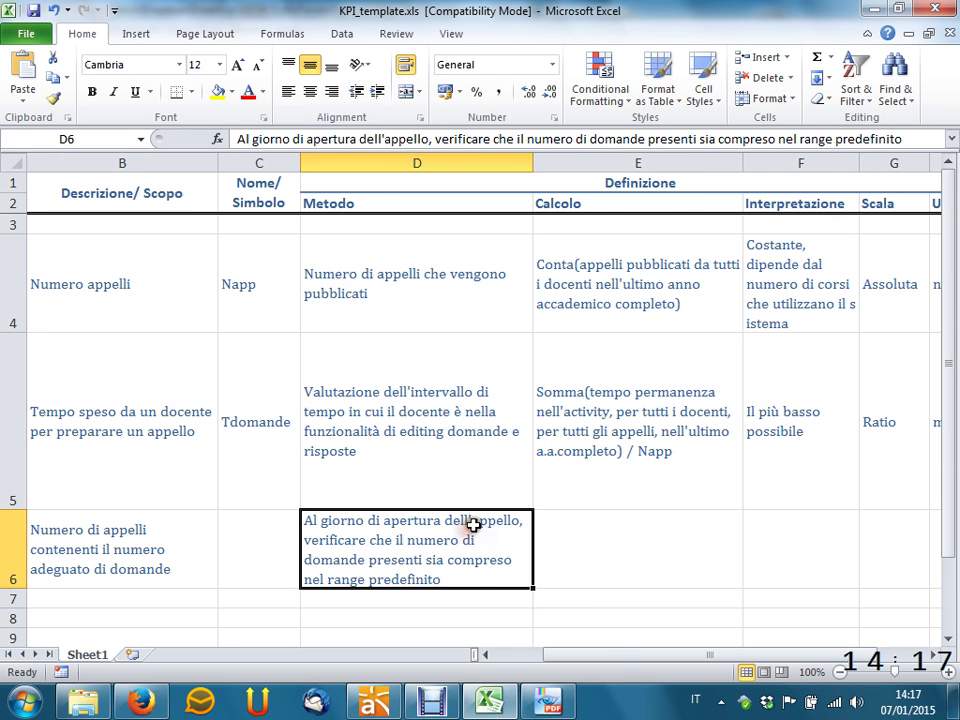
{"action": "left_click_drag", "start_coordinate": [621, 658], "coordinate": [711, 656]}
{"action": "left_click", "coordinate": [814, 557]}
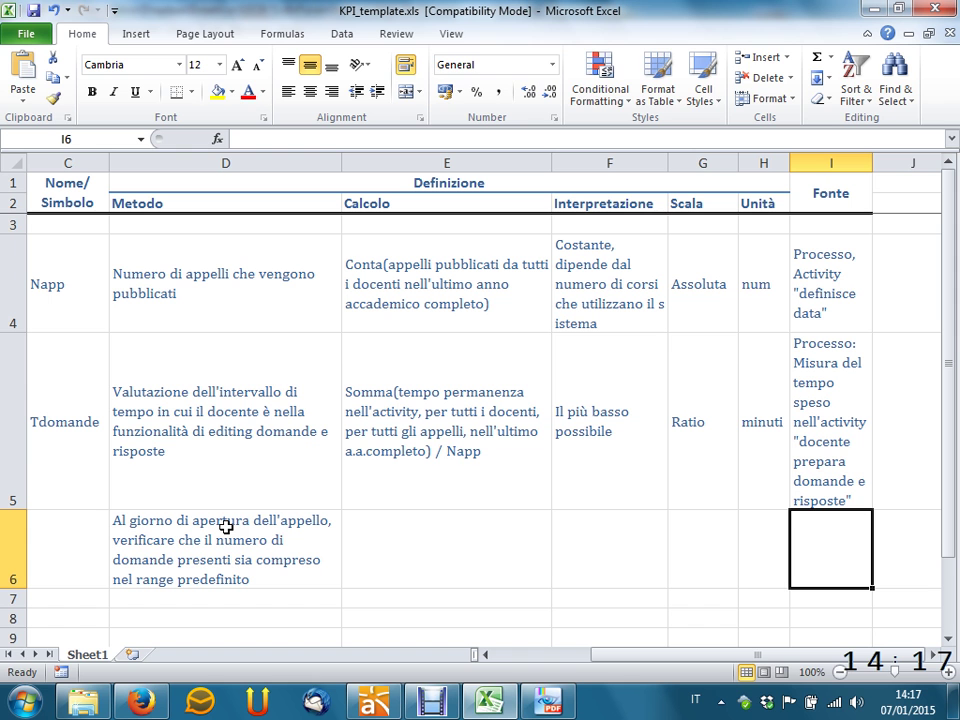
{"action": "type", "text": "Processo"}
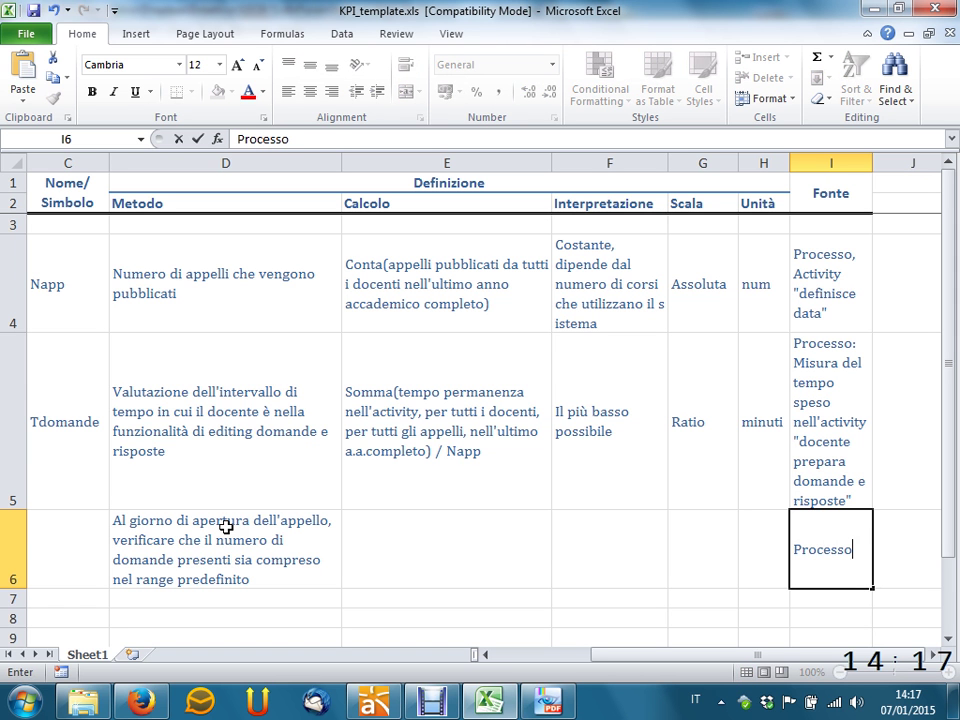
{"action": "type", "text": " (quando) + "}
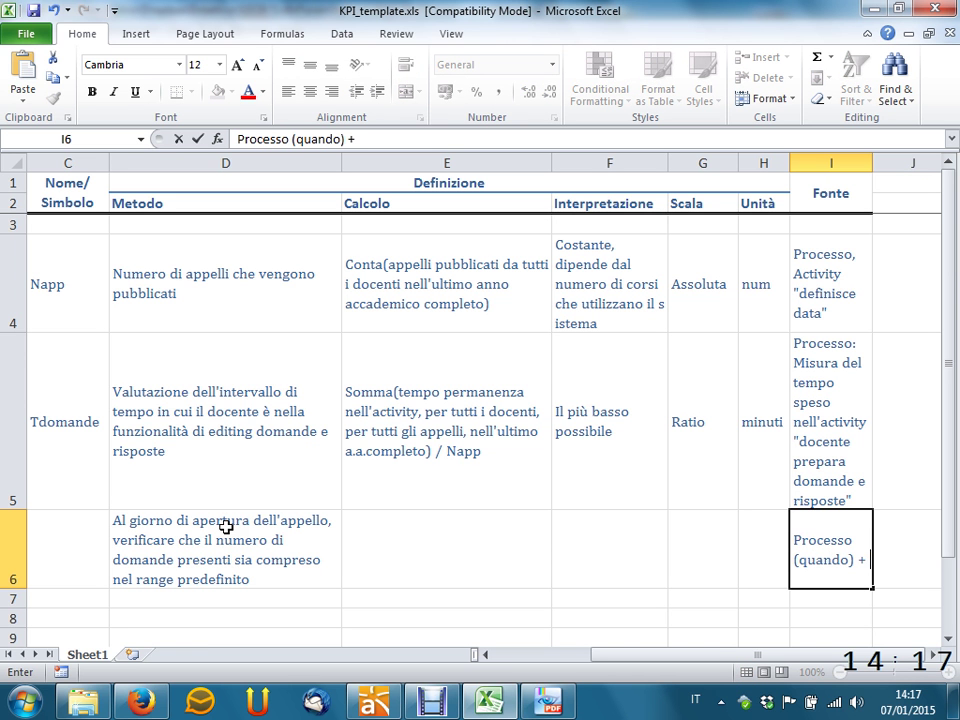
{"action": "type", "text": "Classi "}
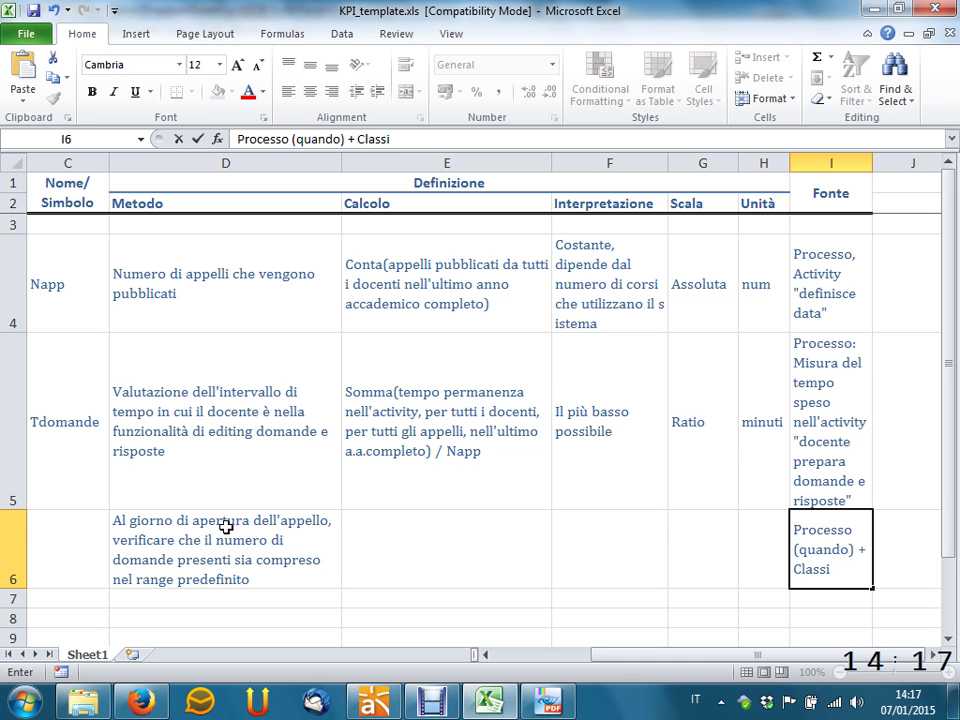
{"action": "type", "text": "(quante domande)"}
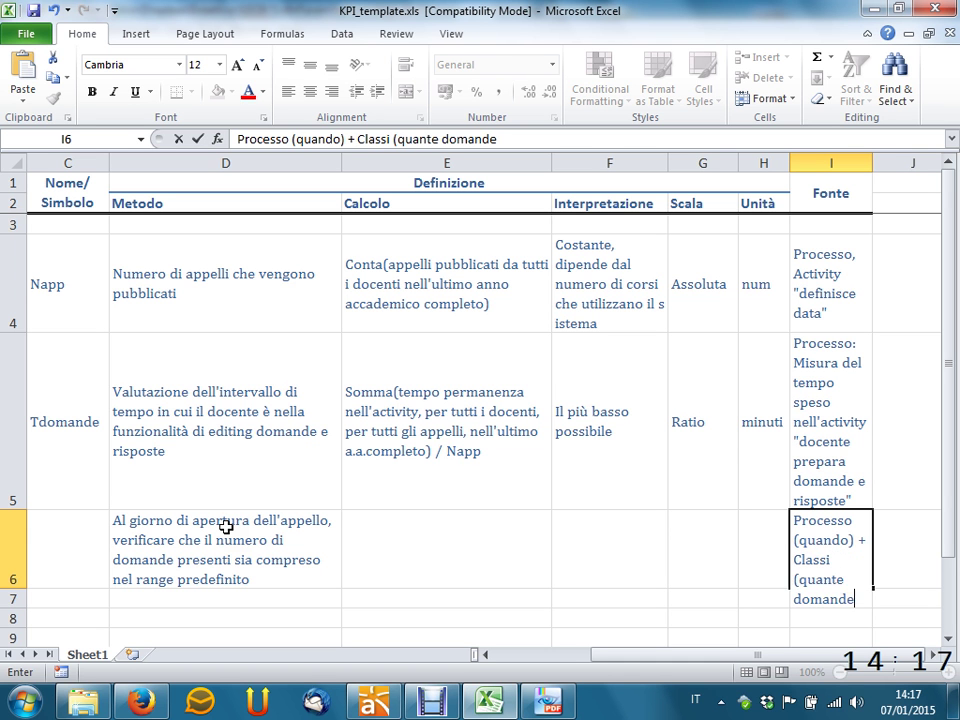
{"action": "key", "text": "Return"}
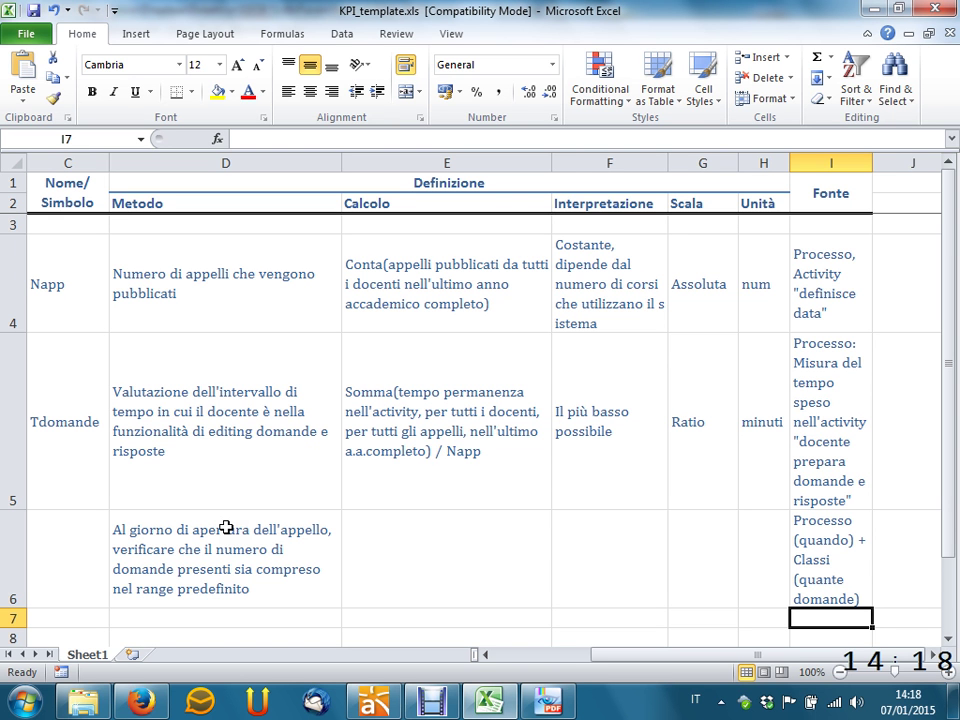
Step: Switch to Astah to examine the "composto" association between Compito and Domanda, and return to the KPI template in Excel
{"action": "left_click", "coordinate": [373, 703]}
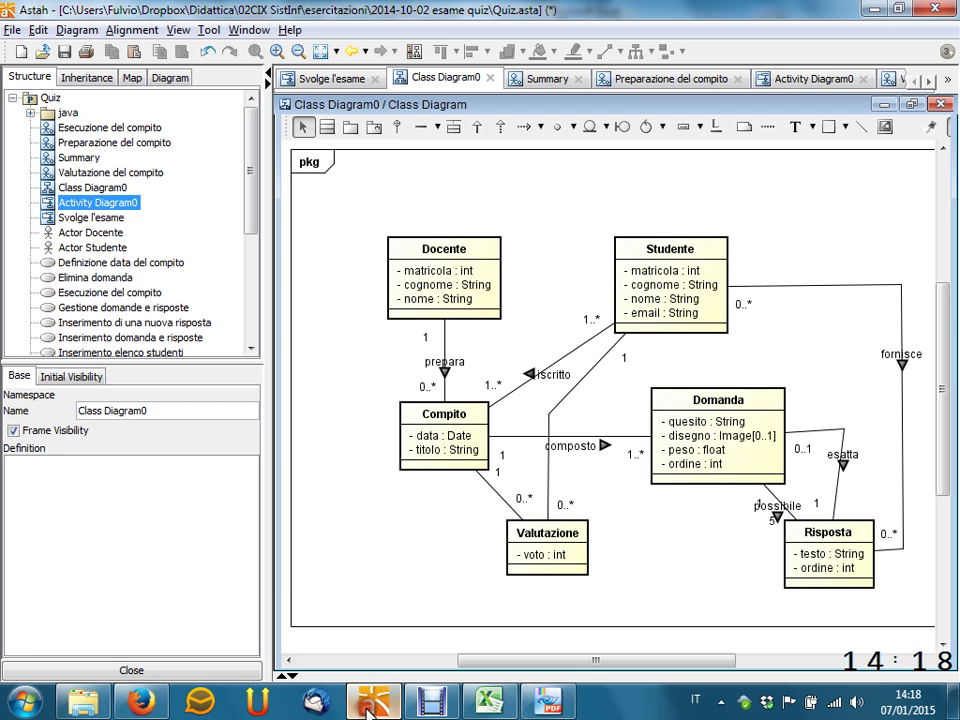
{"action": "left_click", "coordinate": [600, 439]}
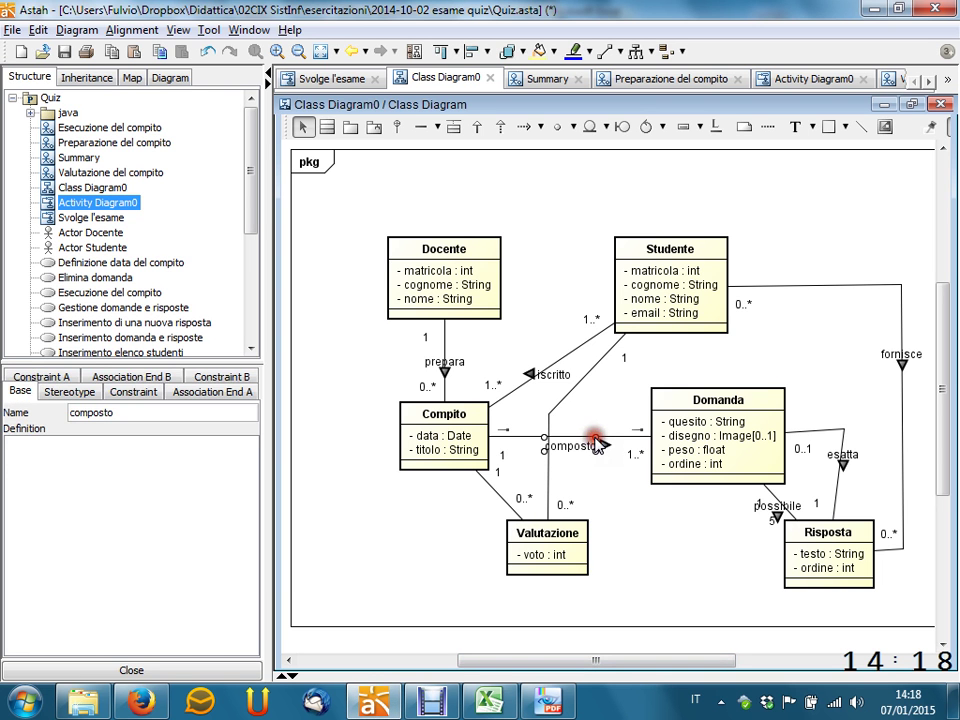
{"action": "left_click", "coordinate": [511, 447]}
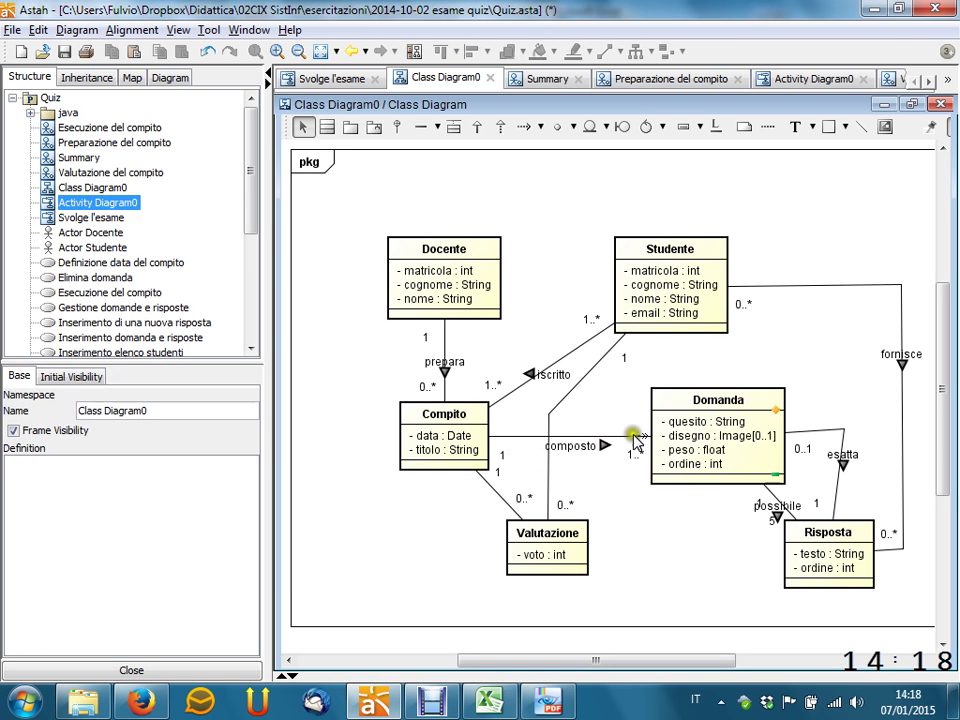
{"action": "left_click", "coordinate": [597, 447]}
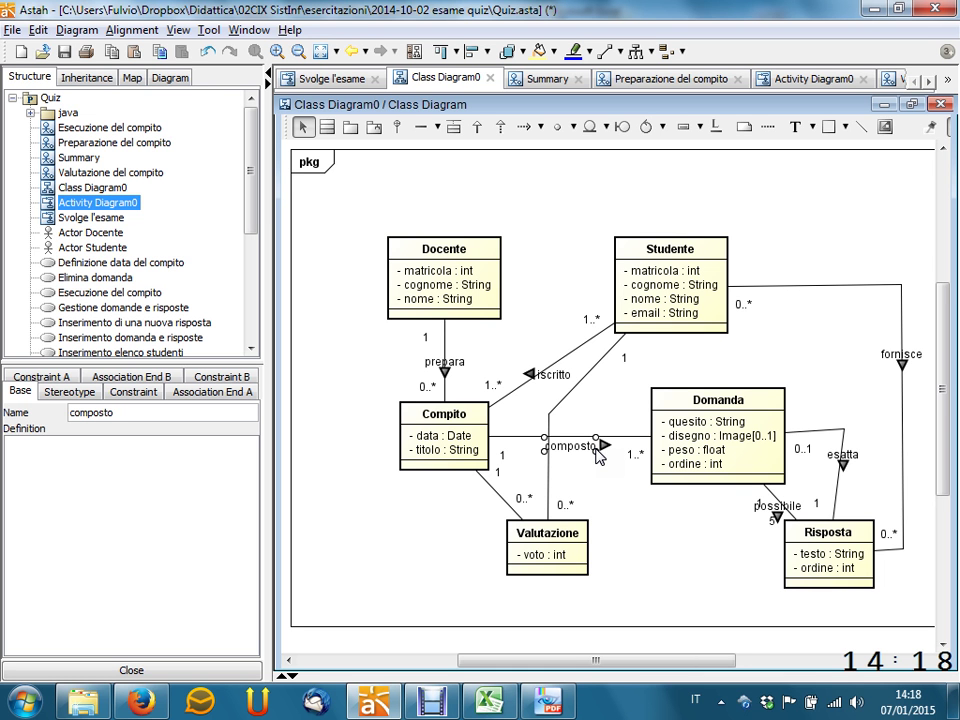
{"action": "left_click", "coordinate": [505, 703]}
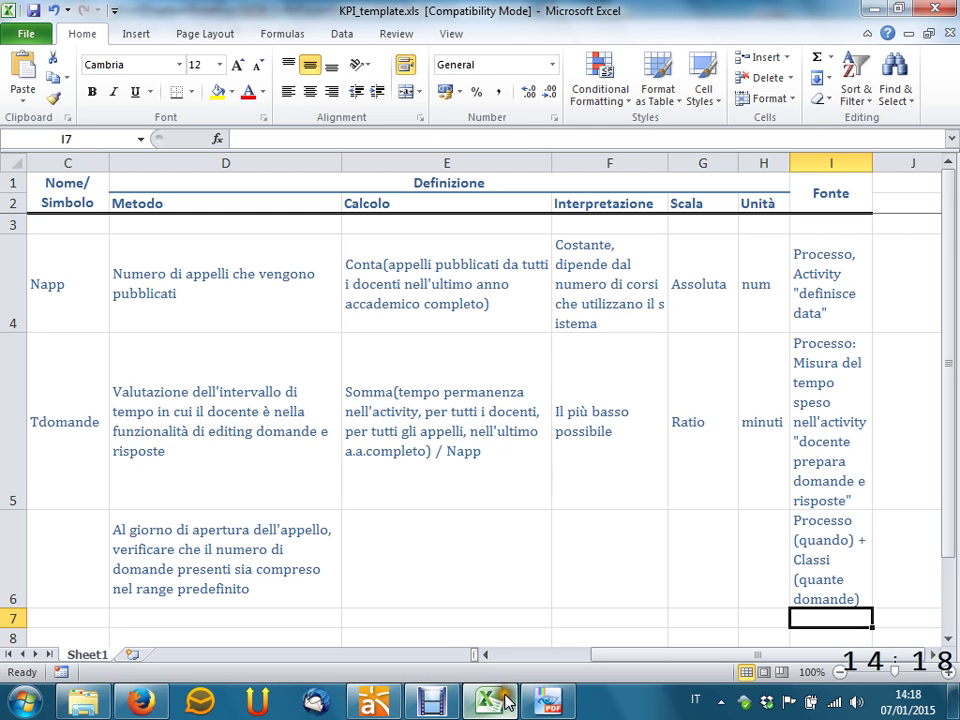
Step: Begin the row 6 Calcolo with "Conta( appelli per cui", consulting the class diagram in Astah before returning to Excel
{"action": "left_click", "coordinate": [445, 530]}
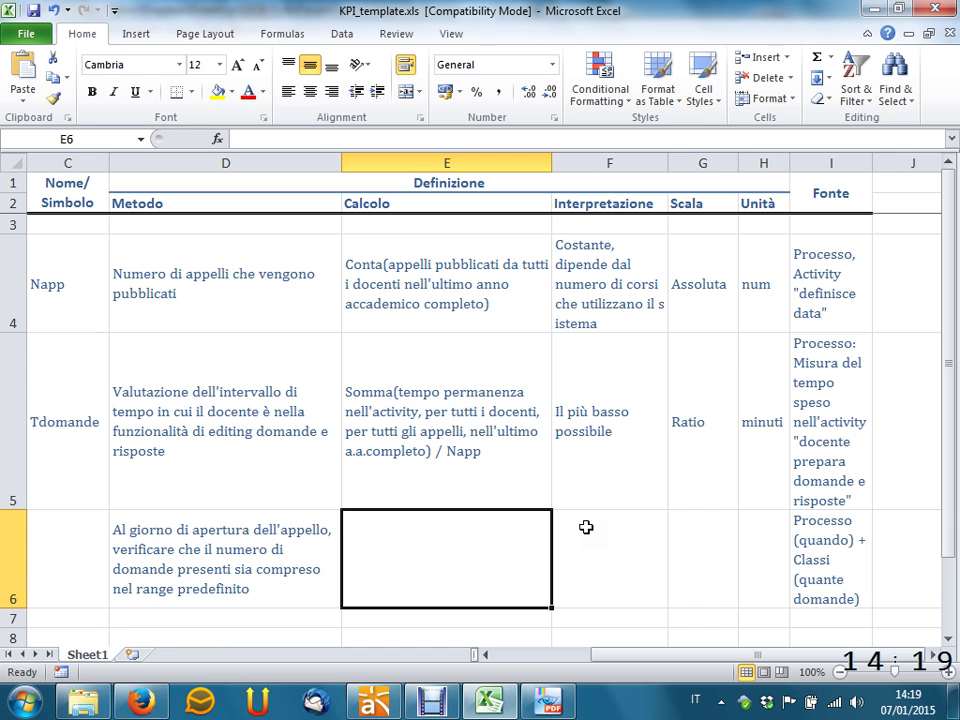
{"action": "type", "text": "Co"}
{"action": "key", "text": "BackSpace"}
{"action": "type", "text": "nta"}
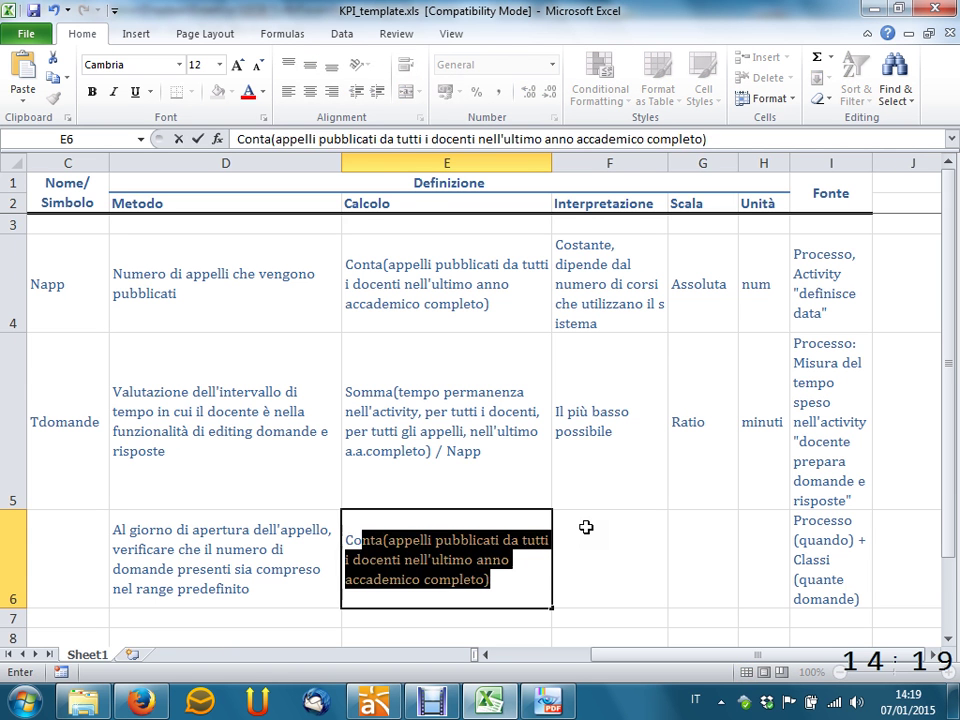
{"action": "type", "text": "( a"}
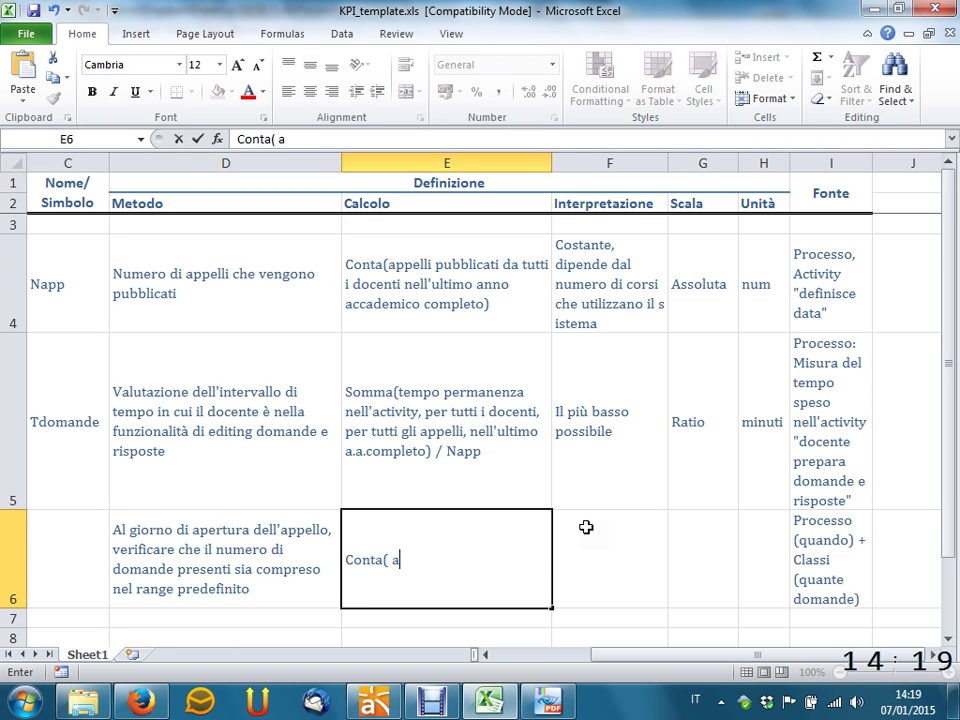
{"action": "type", "text": "ppelli"}
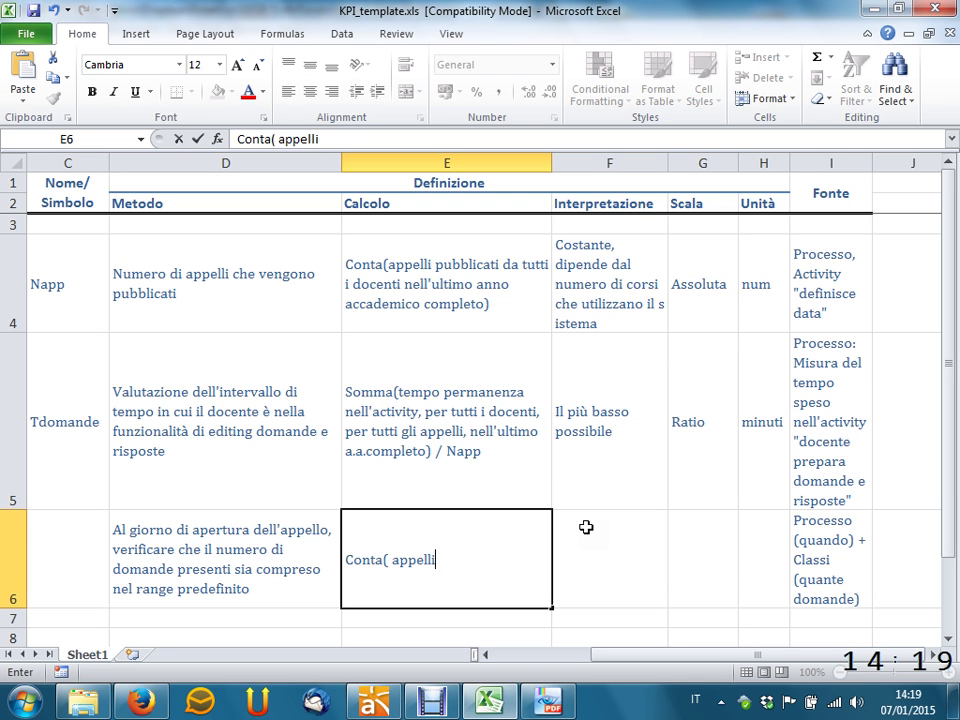
{"action": "type", "text": " per cui"}
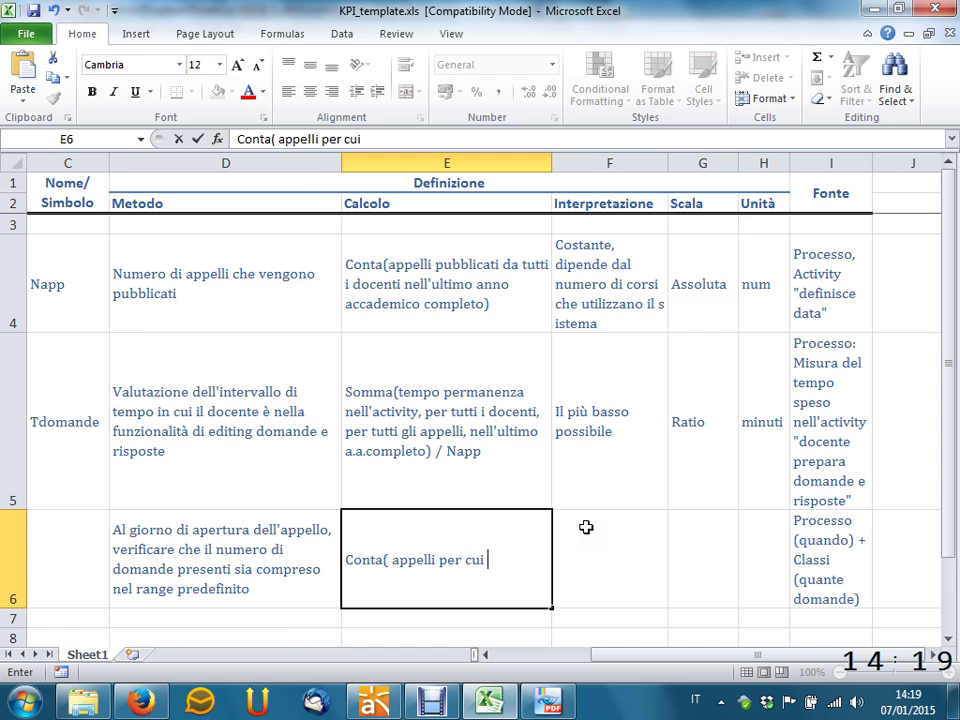
{"action": "key", "text": "alt+Tab"}
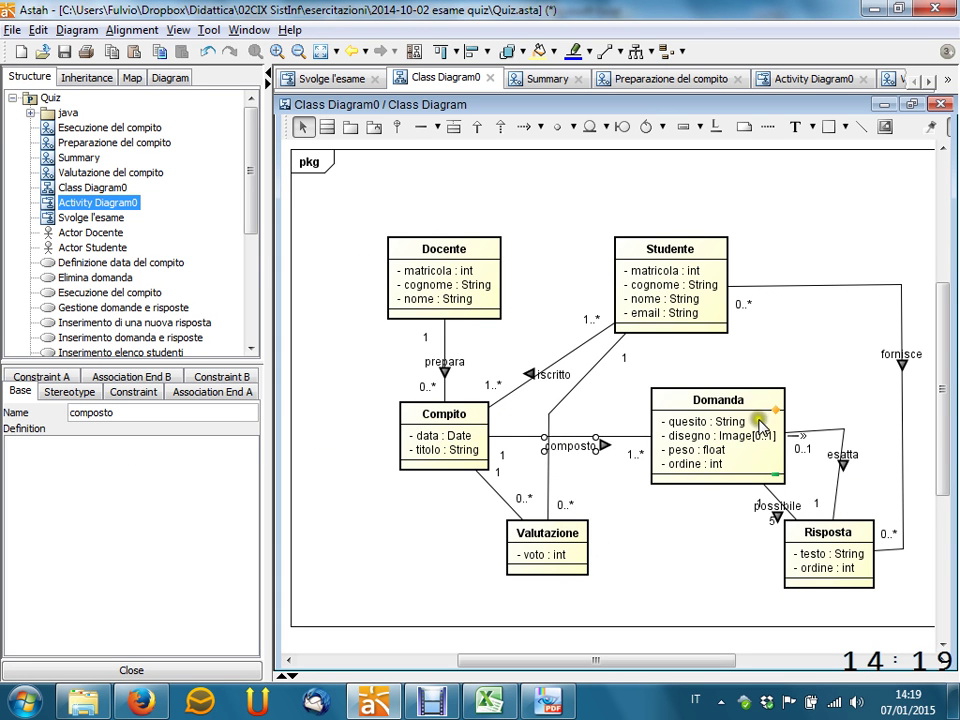
{"action": "key", "text": "alt+Tab"}
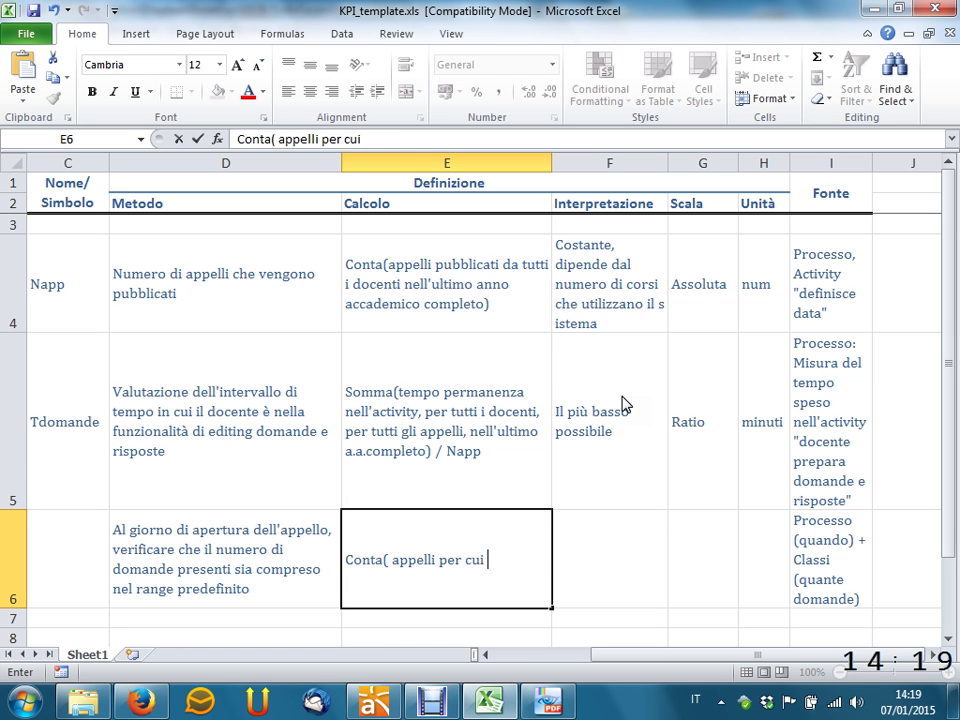
Step: Continue the row 6 Calcolo with "il compito è composto da un numero di domande"
{"action": "type", "text": "il compt"}
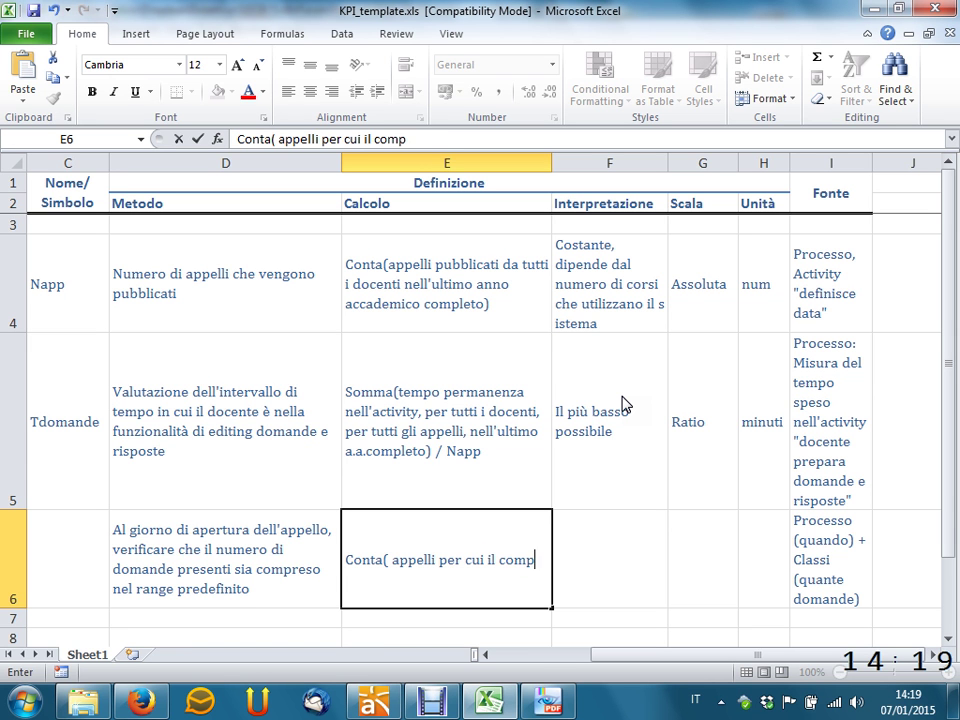
{"action": "key", "text": "BackSpace"}
{"action": "type", "text": "ito è co"}
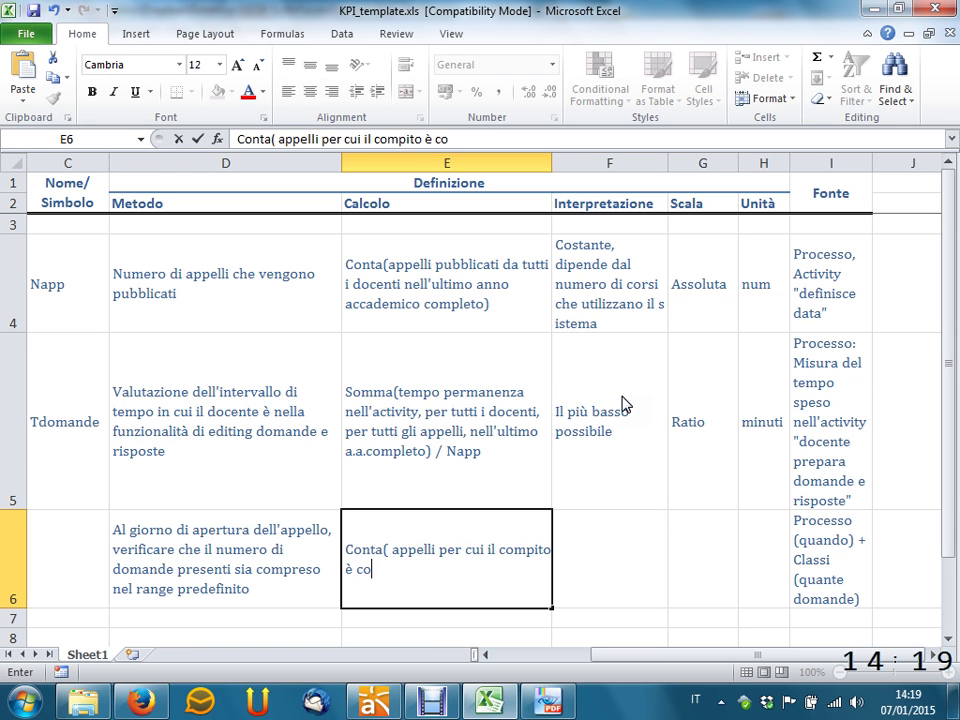
{"action": "type", "text": "mposto da un "}
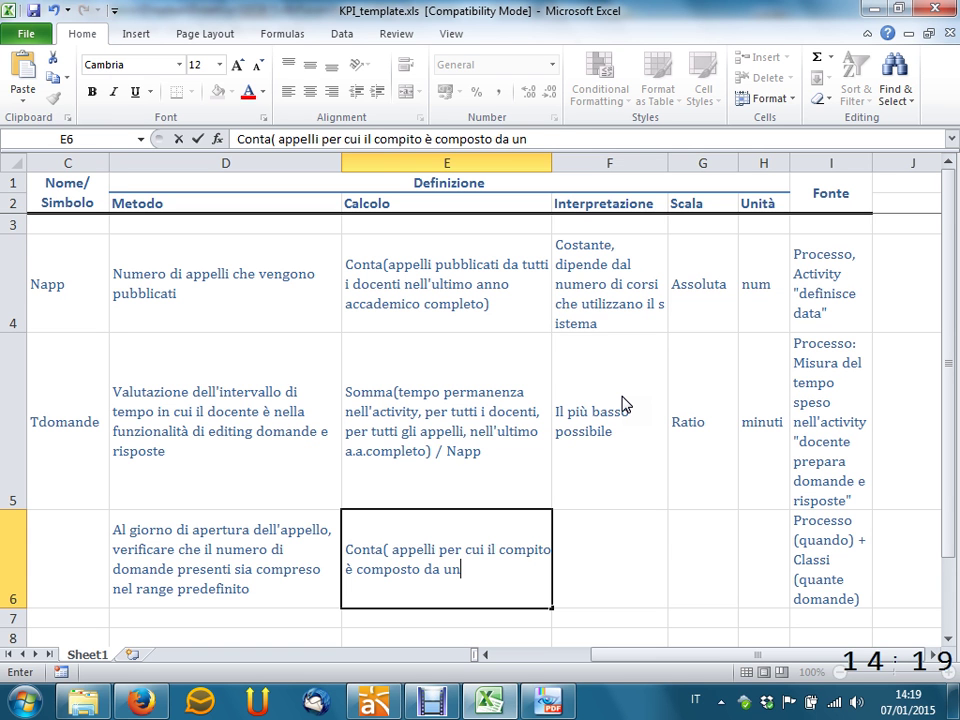
{"action": "type", "text": "umero di"}
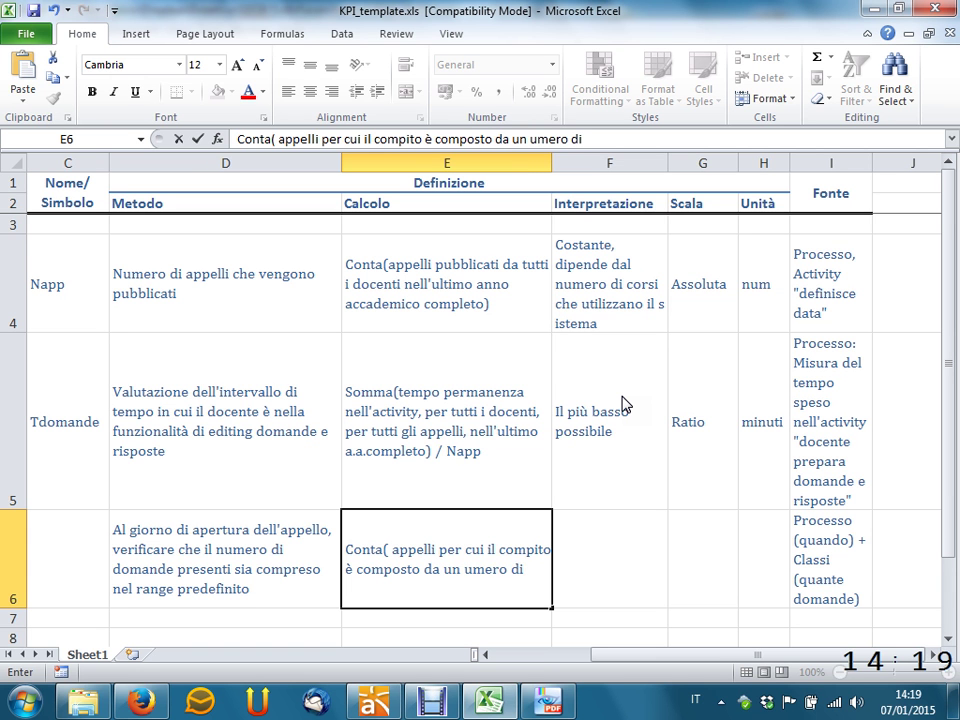
{"action": "key", "text": "BackSpace"}
{"action": "key", "text": "BackSpace"}
{"action": "key", "text": "BackSpace"}
{"action": "key", "text": "BackSpace"}
{"action": "key", "text": "BackSpace"}
{"action": "key", "text": "BackSpace"}
{"action": "key", "text": "BackSpace"}
{"action": "key", "text": "BackSpace"}
{"action": "type", "text": "n"}
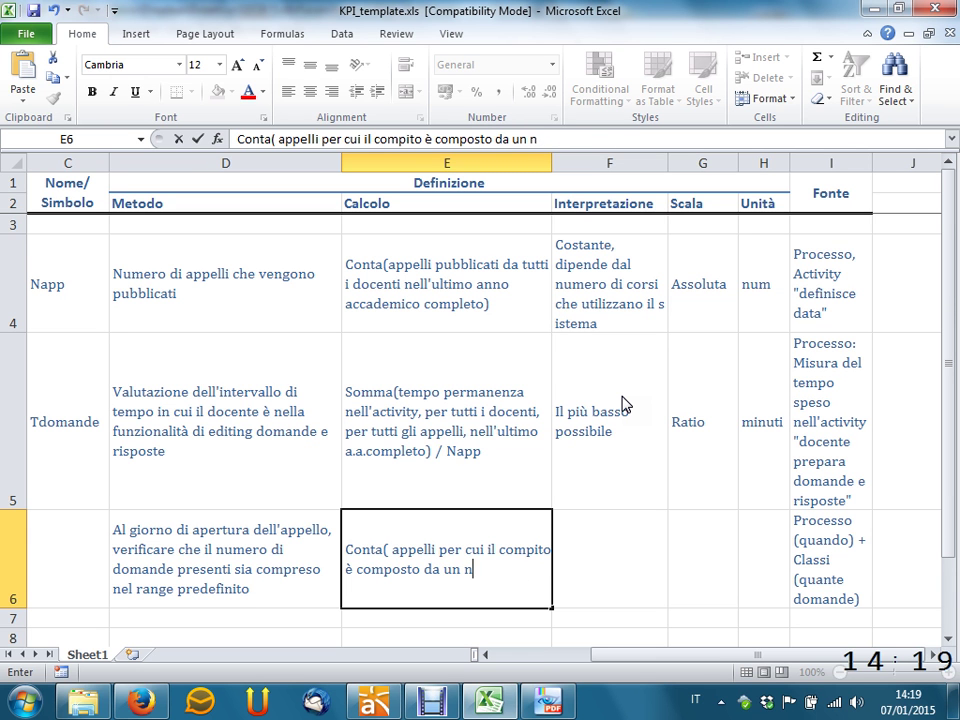
{"action": "type", "text": "umero di domande"}
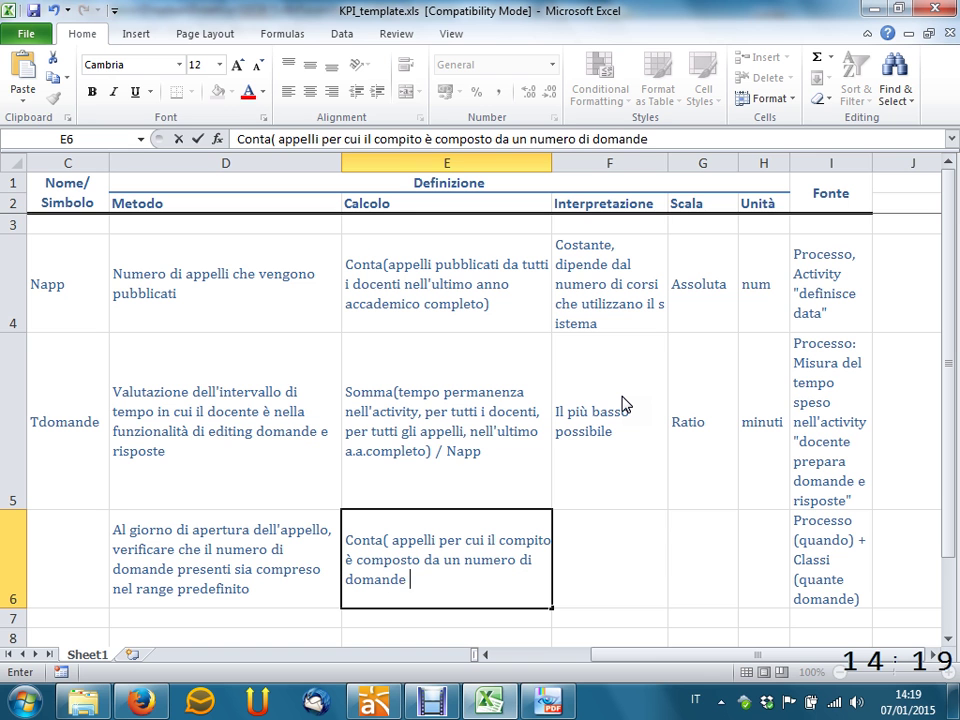
Step: Complete the row 6 Calcolo with ">= min e <= max, nell'ultimo a.a.completo ) / Napp"
{"action": "type", "text": " >= min e <"}
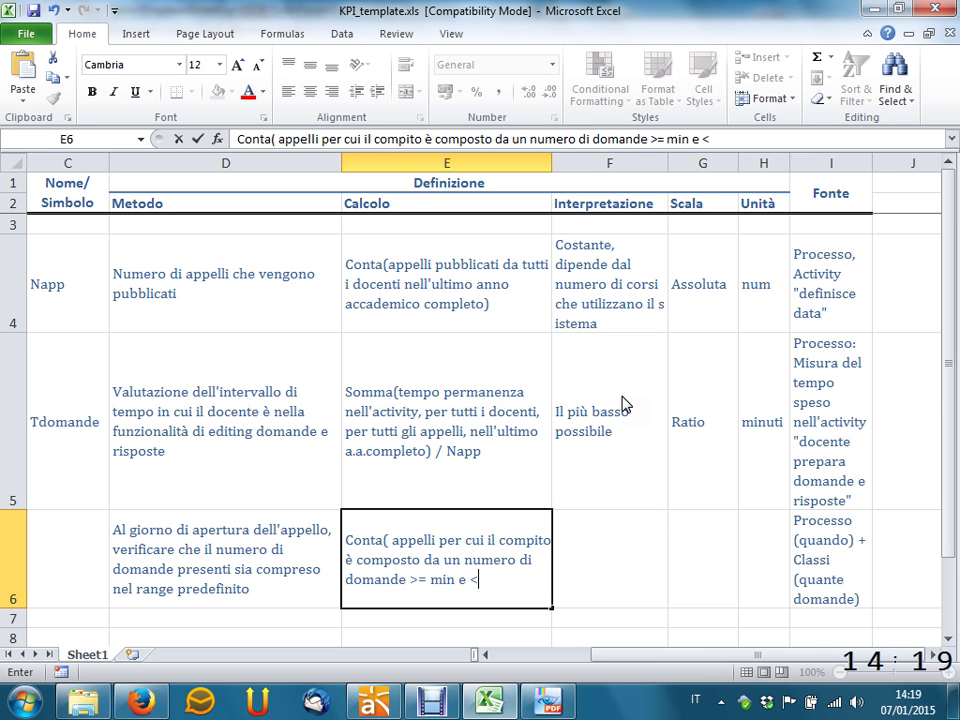
{"action": "type", "text": "= max,"}
{"action": "type", "text": "n"}
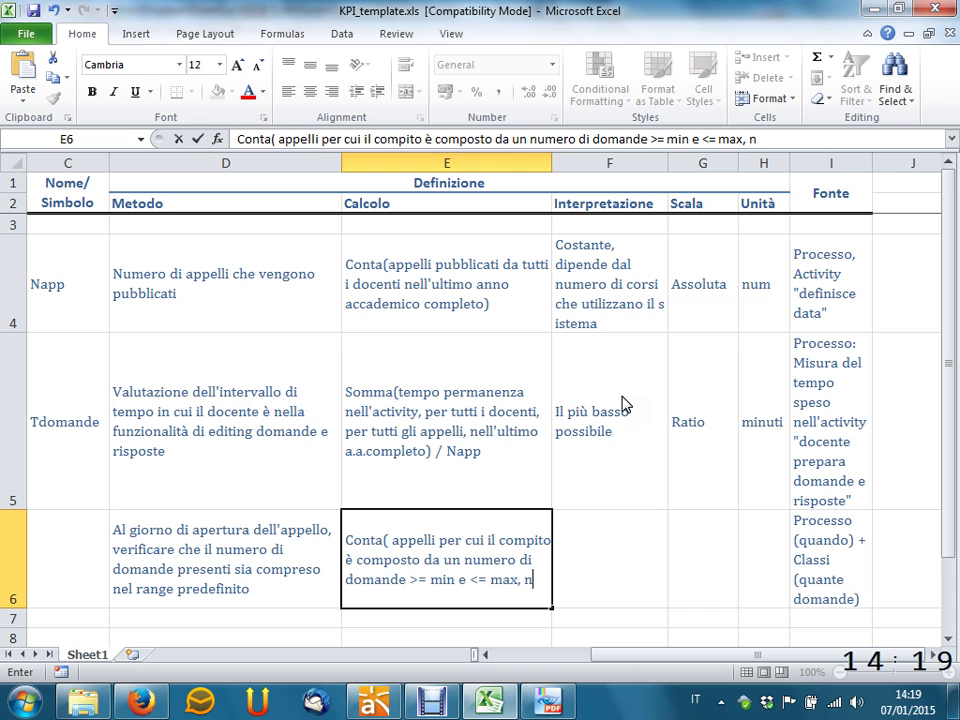
{"action": "type", "text": "ell"}
{"action": "type", "text": "'ultimo a."}
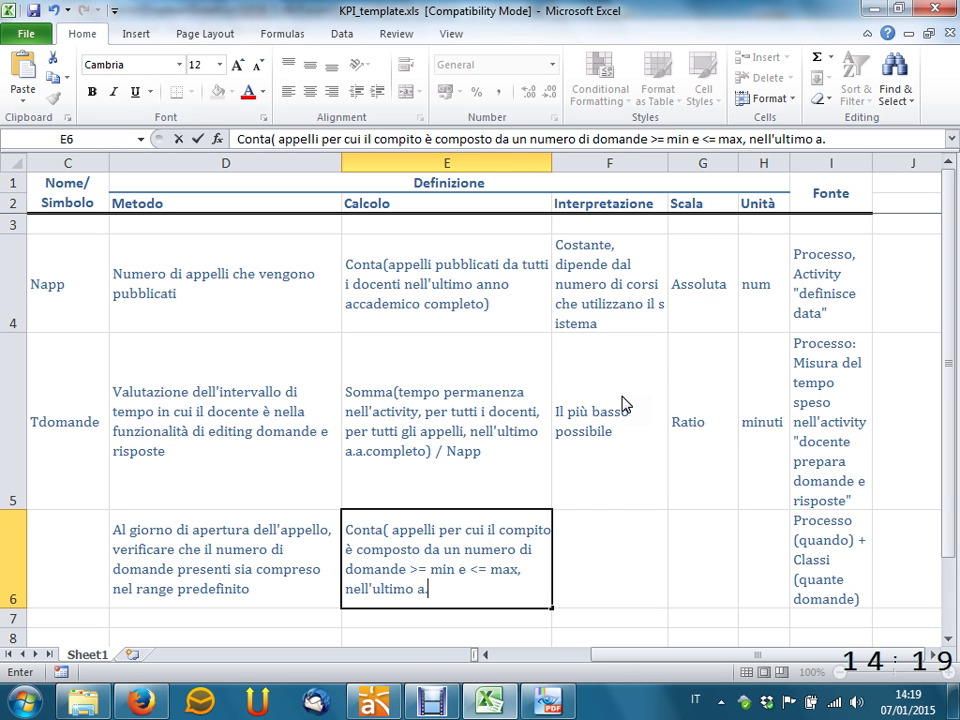
{"action": "type", "text": "a.completo"}
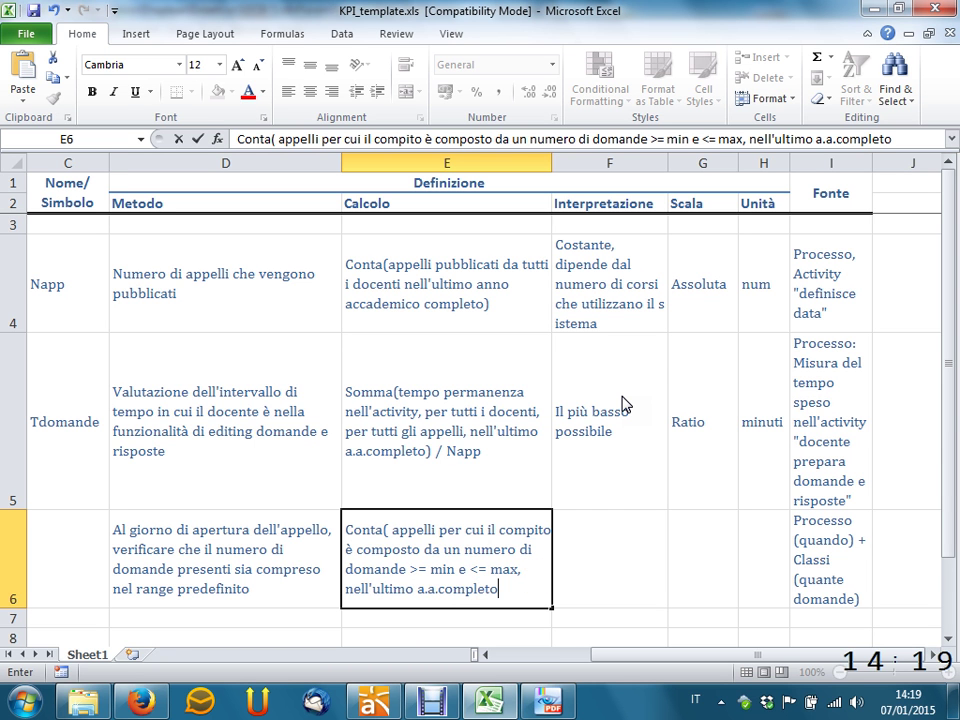
{"action": "type", "text": " ) / Napp"}
{"action": "key", "text": "Return"}
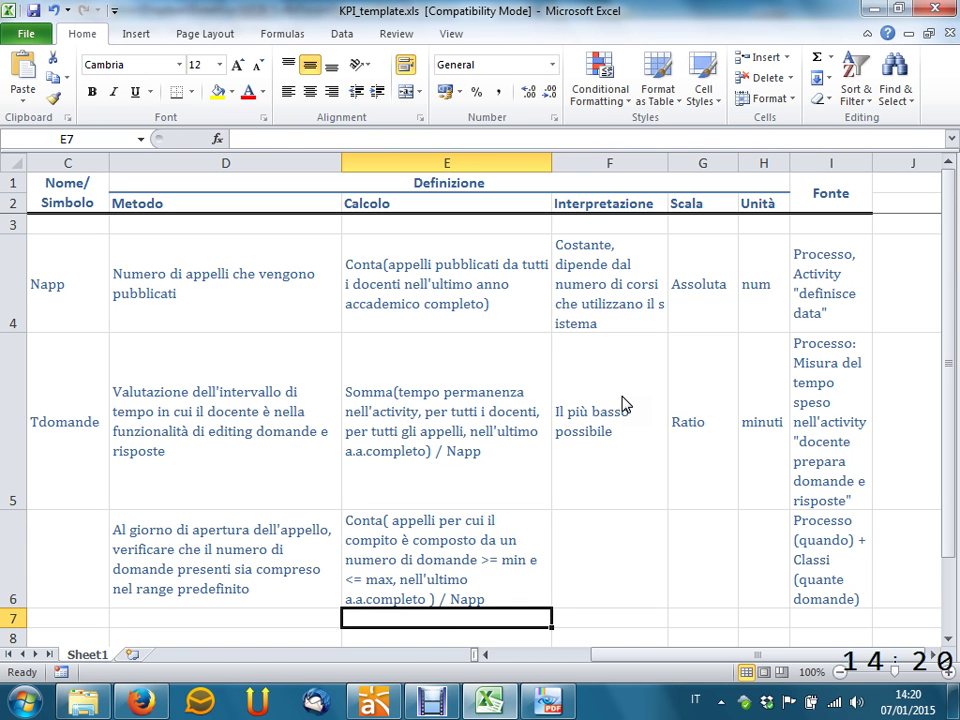
{"action": "key", "text": "Up"}
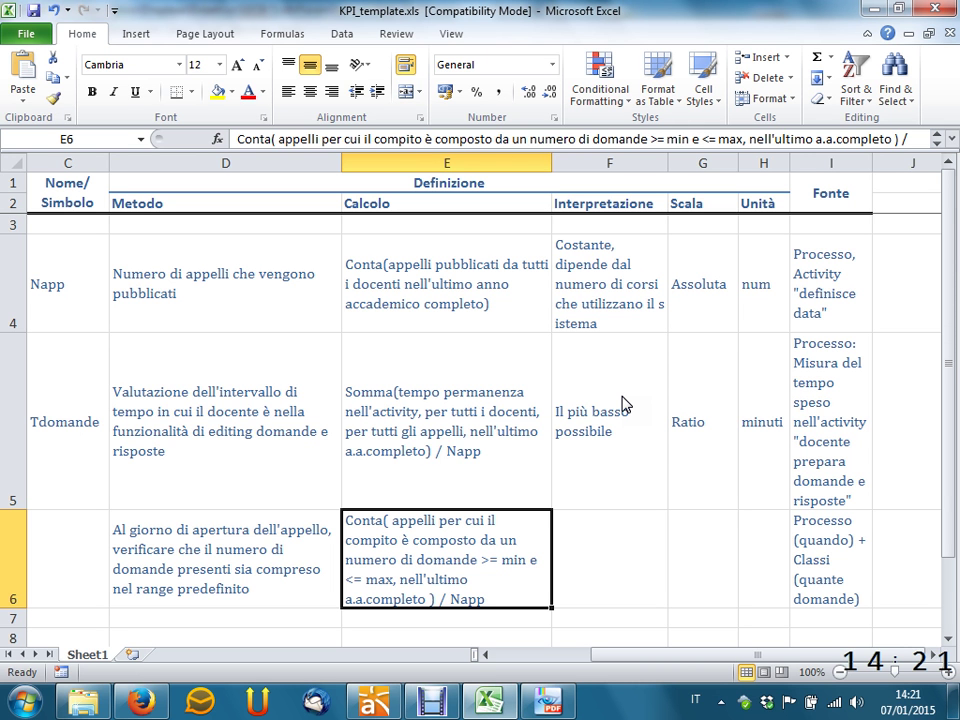
Step: Enter "Deve valere 1.0" as the Interpretazione of the row 6 KPI
{"action": "left_click", "coordinate": [586, 531]}
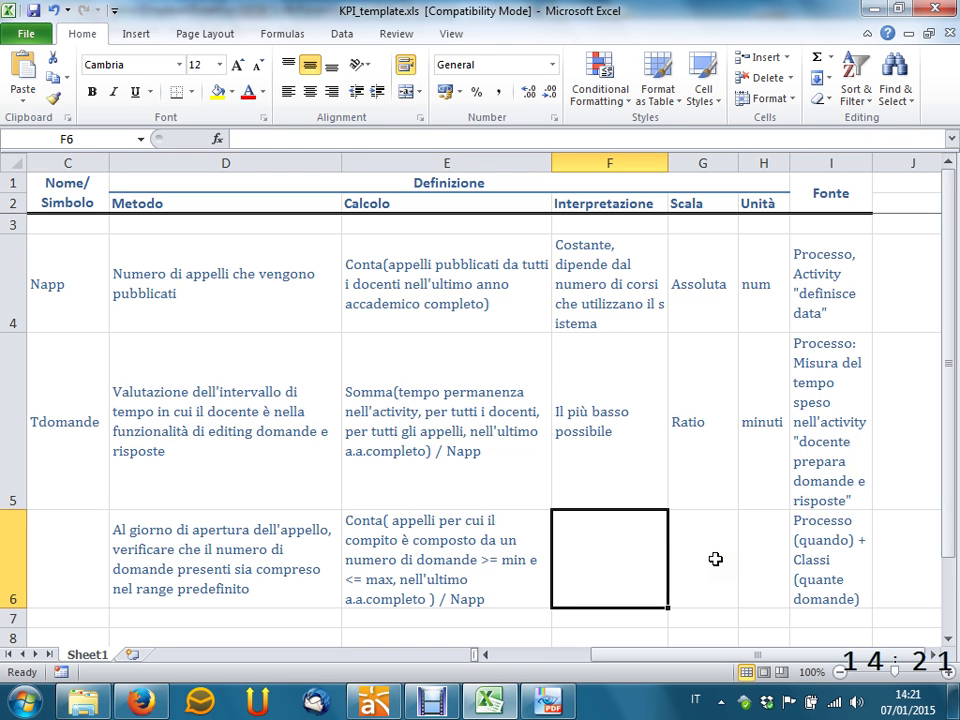
{"action": "type", "text": "Dve"}
{"action": "key", "text": "BackSpace"}
{"action": "key", "text": "BackSpace"}
{"action": "type", "text": "eve l"}
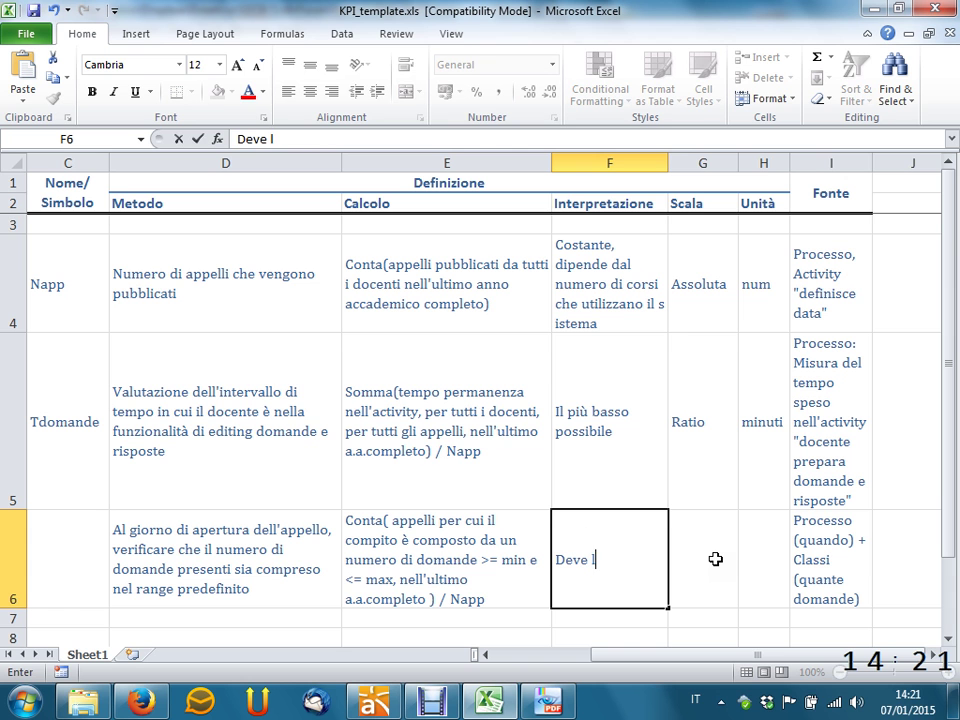
{"action": "key", "text": "BackSpace"}
{"action": "type", "text": "valere 2"}
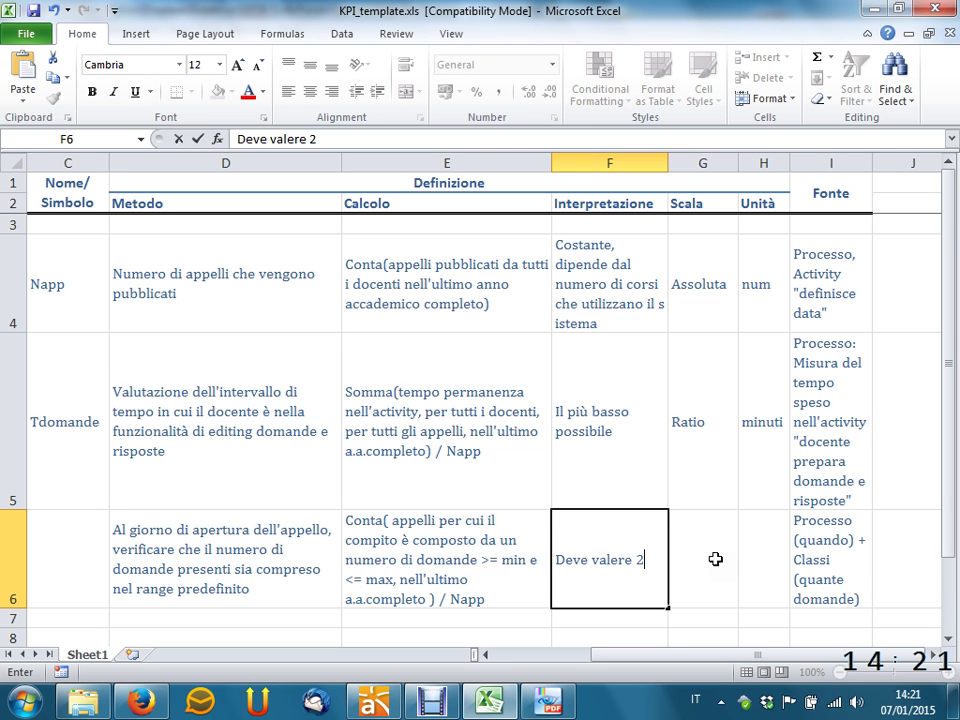
{"action": "key", "text": "BackSpace"}
{"action": "type", "text": "1.0,"}
{"action": "key", "text": "BackSpace"}
{"action": "type", "text": "."}
{"action": "key", "text": "BackSpace"}
Step: Set the row 6 KPI's Scala to "Ratio" and its Unità to "%"
{"action": "left_click", "coordinate": [715, 559]}
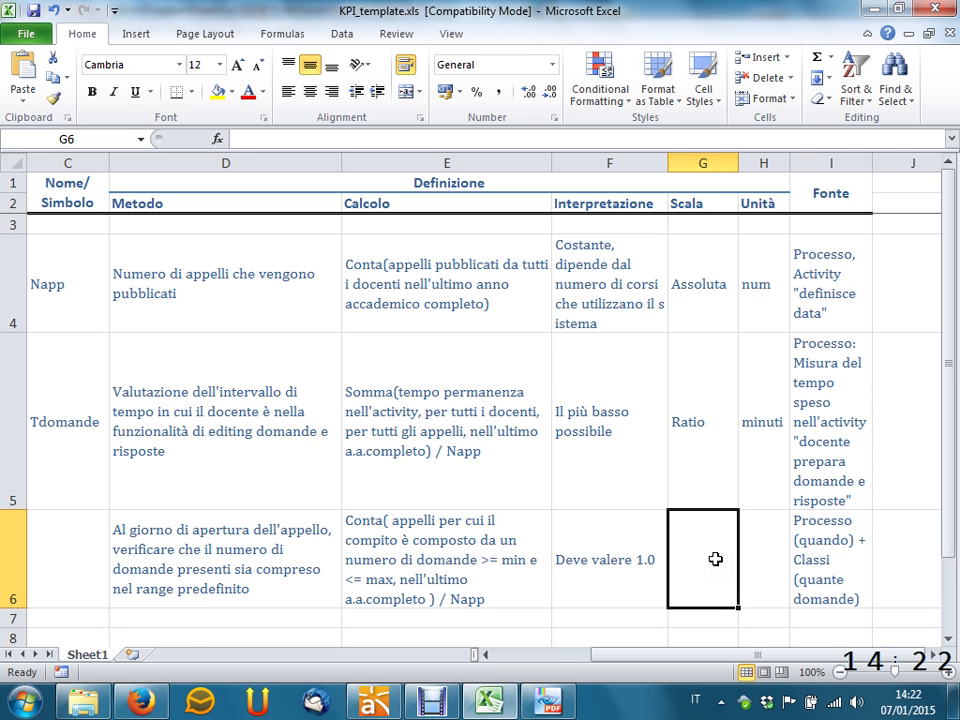
{"action": "type", "text": "Ratio"}
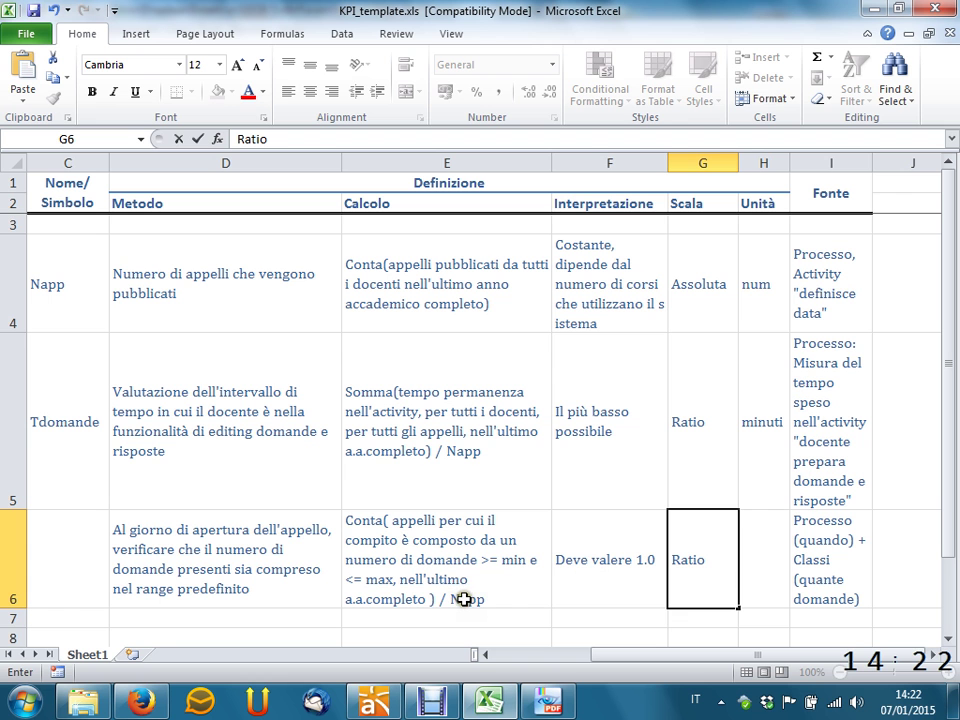
{"action": "left_click", "coordinate": [765, 552]}
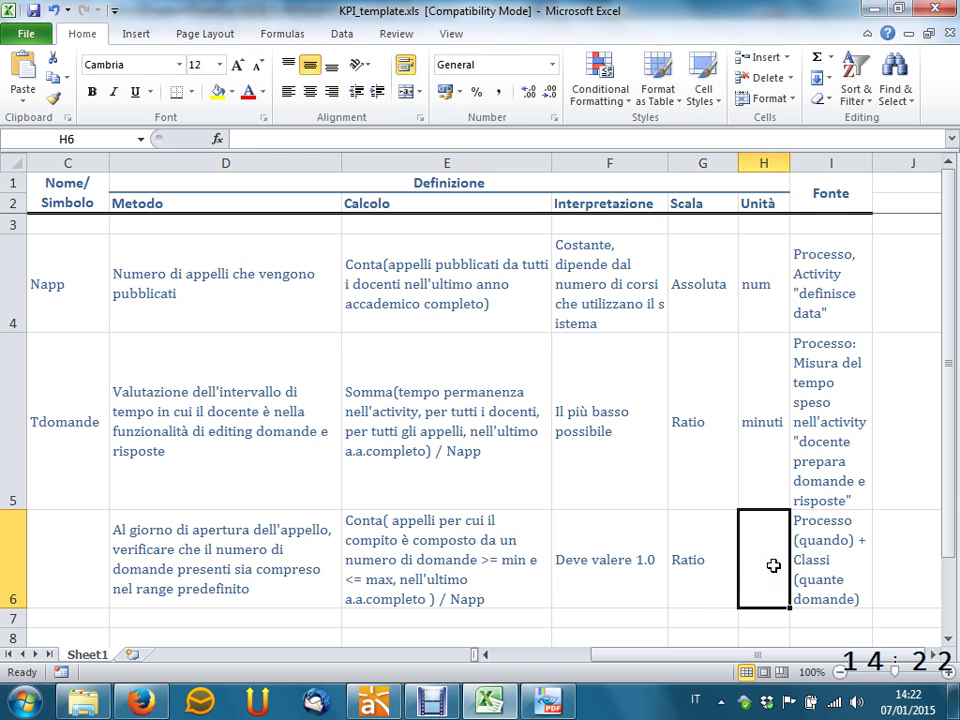
{"action": "type", "text": "%"}
{"action": "key", "text": "Return"}
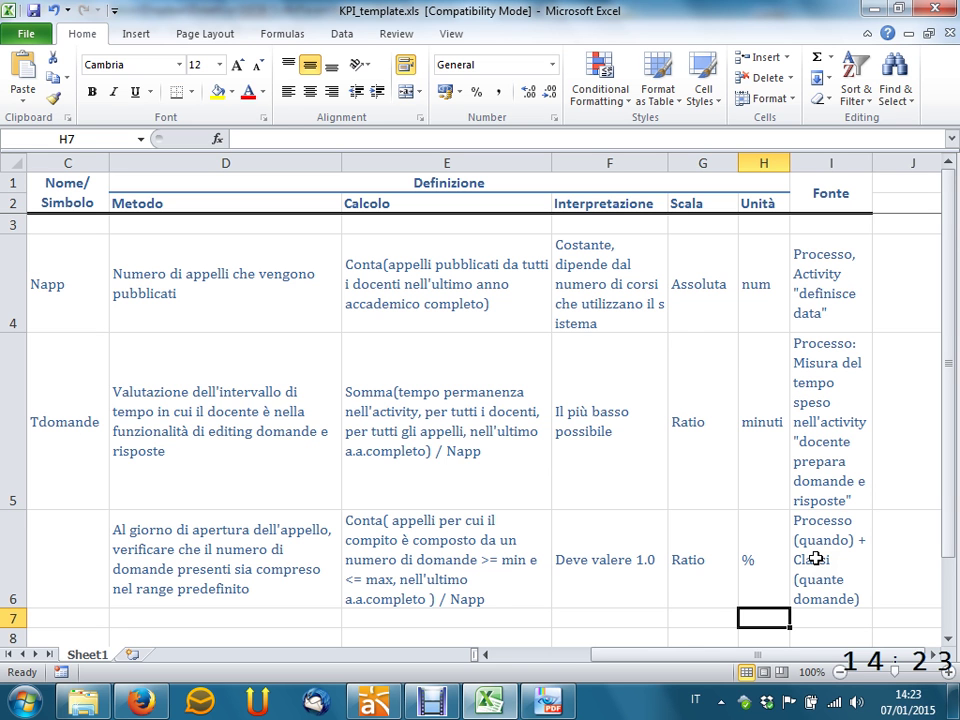
Step: Switch to PDF-XChange Viewer to examine the KPI classification map in the 07_KPI_CSF_BSC slides
{"action": "left_click", "coordinate": [822, 651]}
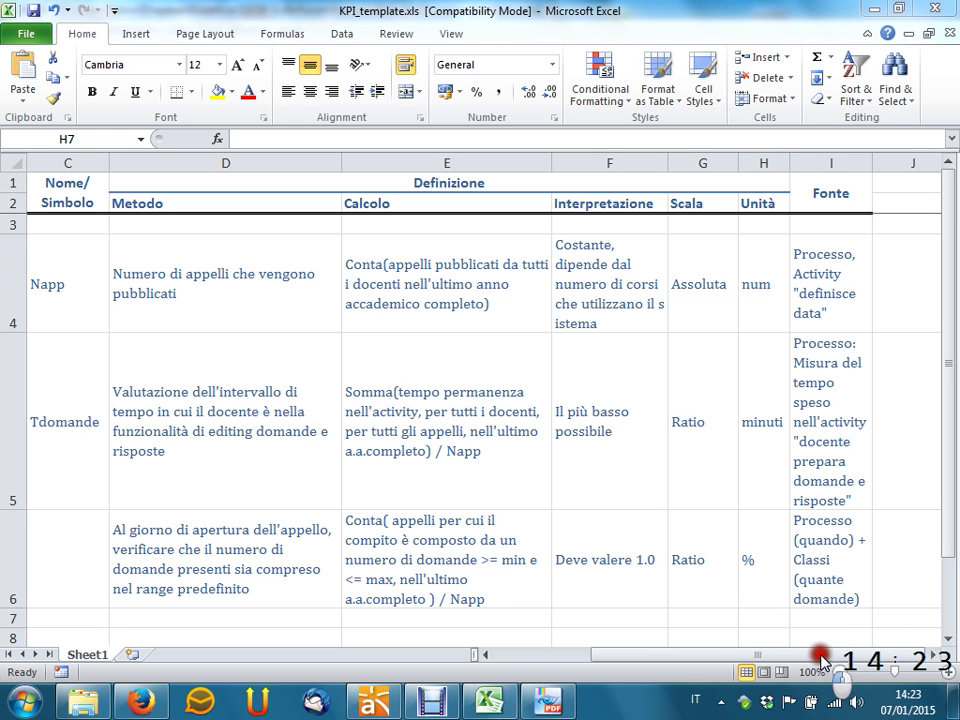
{"action": "left_click", "coordinate": [812, 668]}
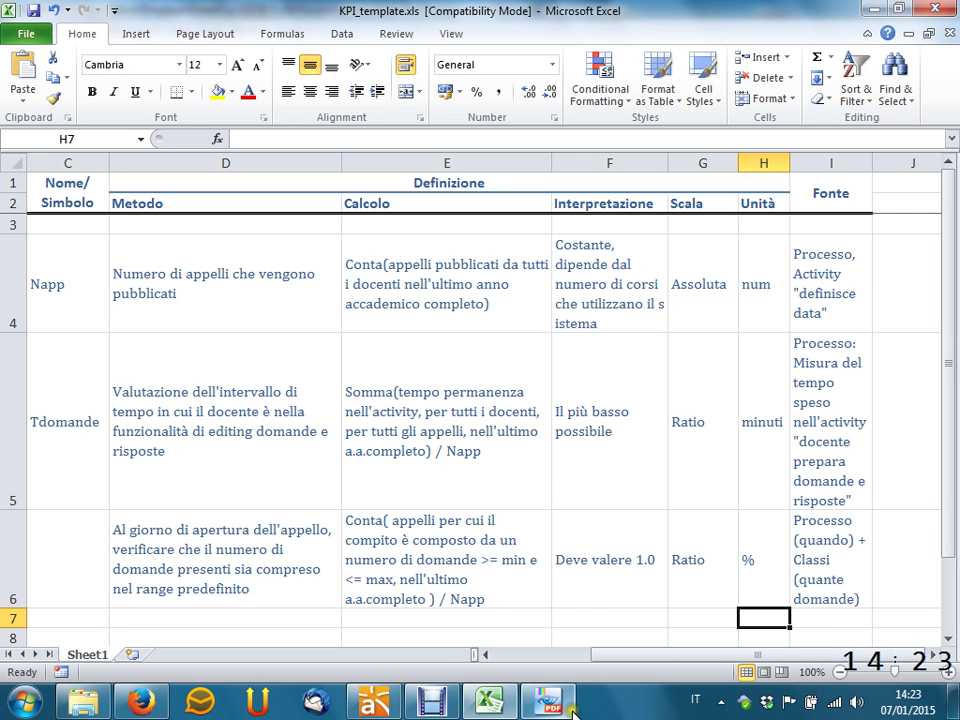
{"action": "mouse_move", "coordinate": [572, 712]}
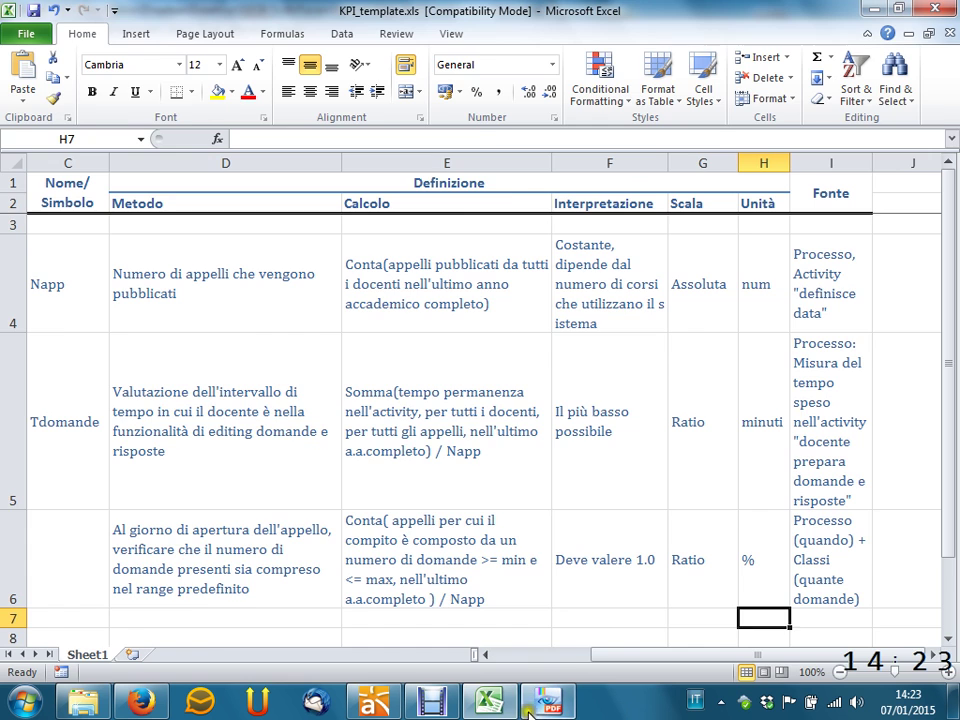
{"action": "key", "text": "alt+Tab"}
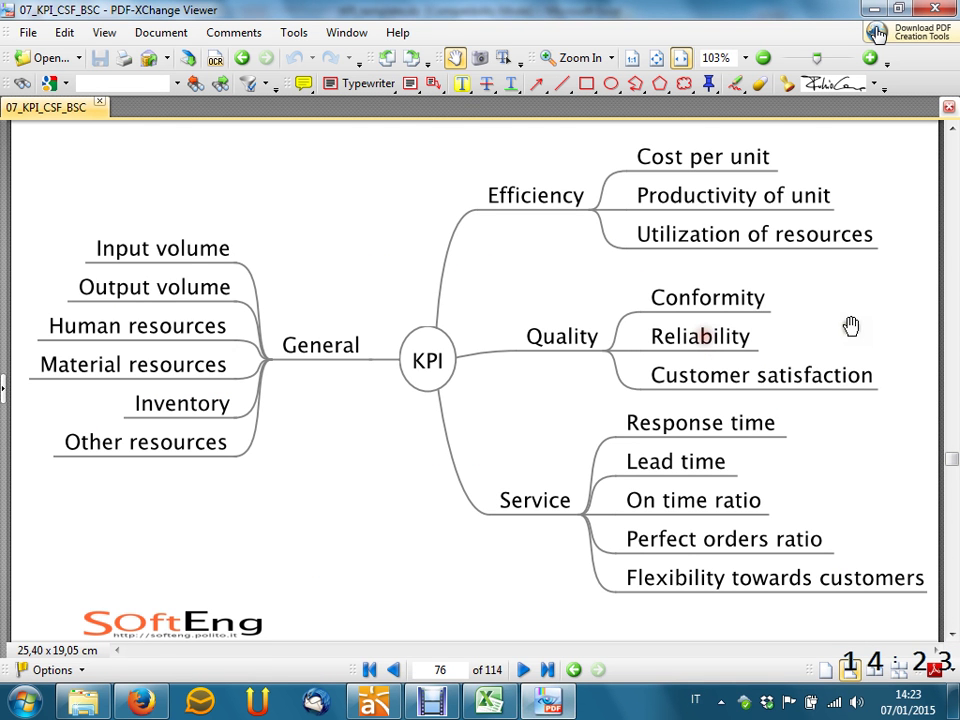